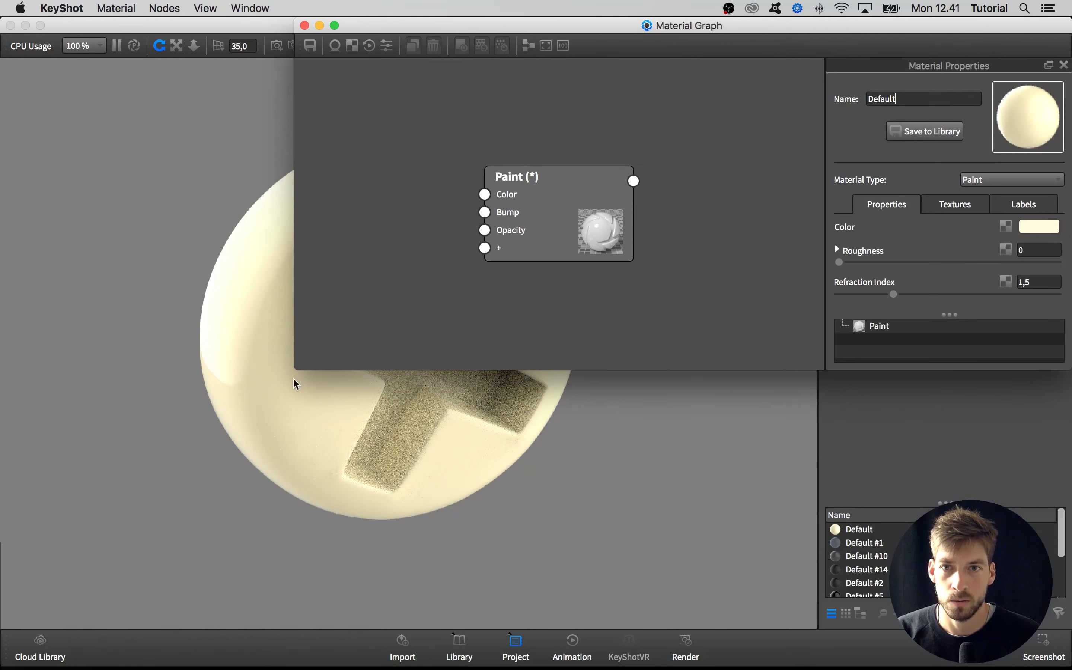
Arrange the material graph and the real-time render window side by side and reposition the Paint node in the graph
left_click_drag(328, 402, 395, 651)
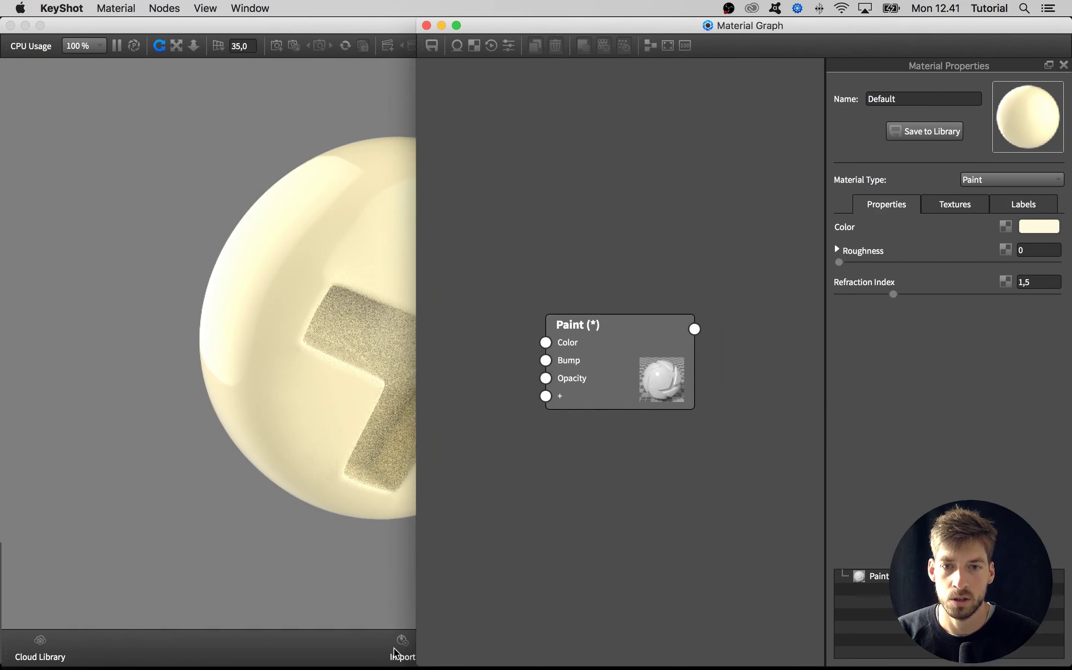
left_click(1069, 302)
left_click_drag(1068, 302, 414, 67)
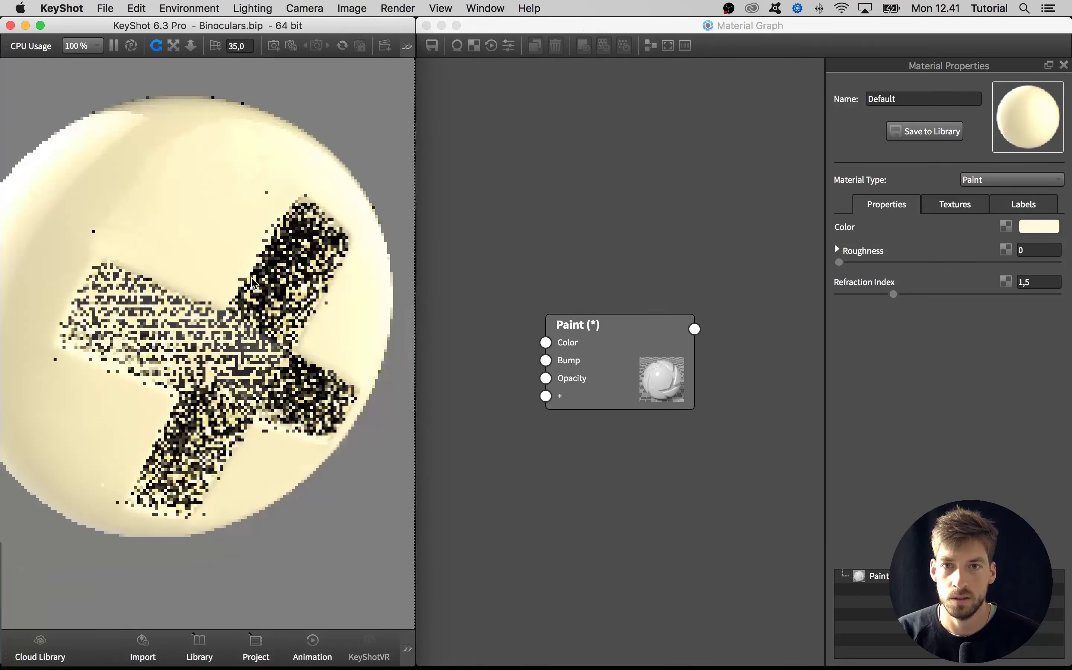
left_click_drag(618, 381, 715, 287)
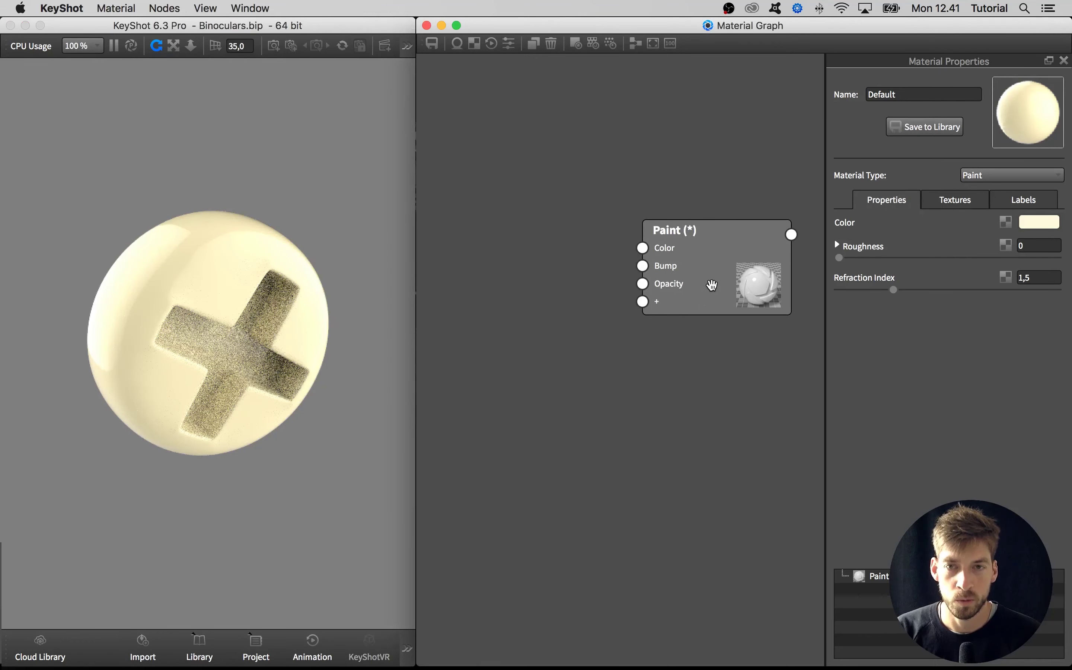
left_click_drag(712, 284, 708, 277)
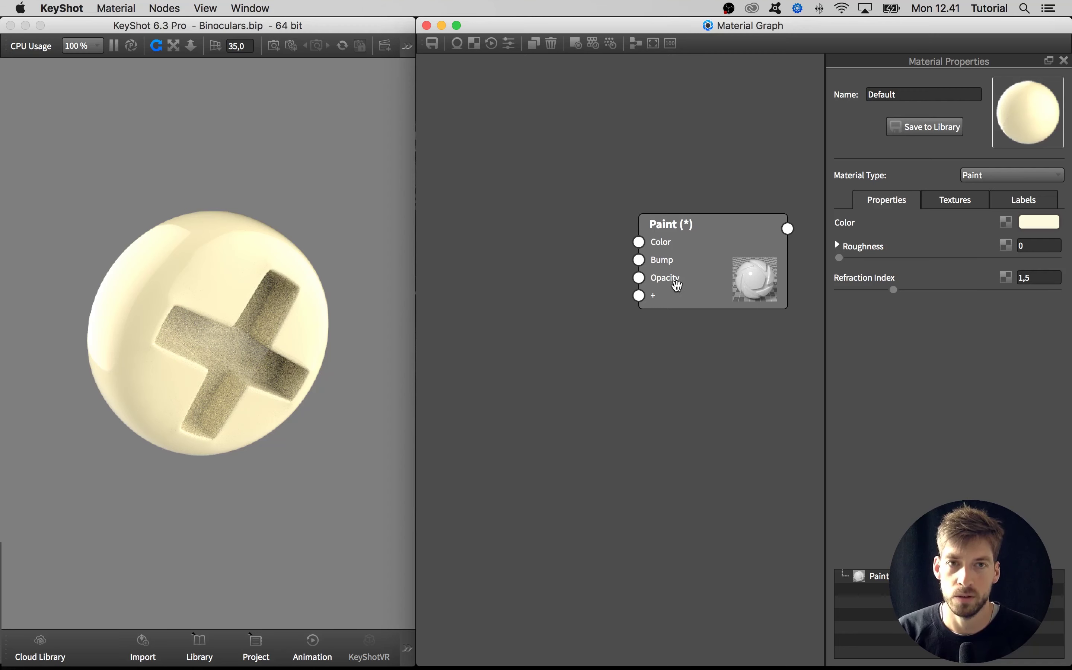
left_click_drag(694, 284, 695, 284)
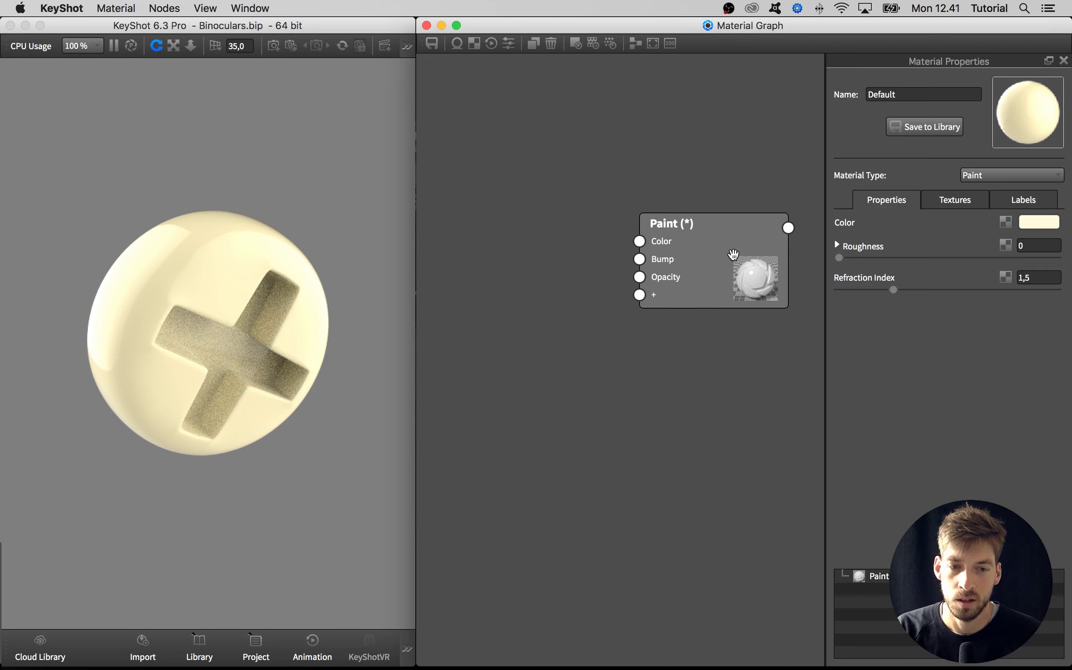
left_click_drag(731, 255, 725, 229)
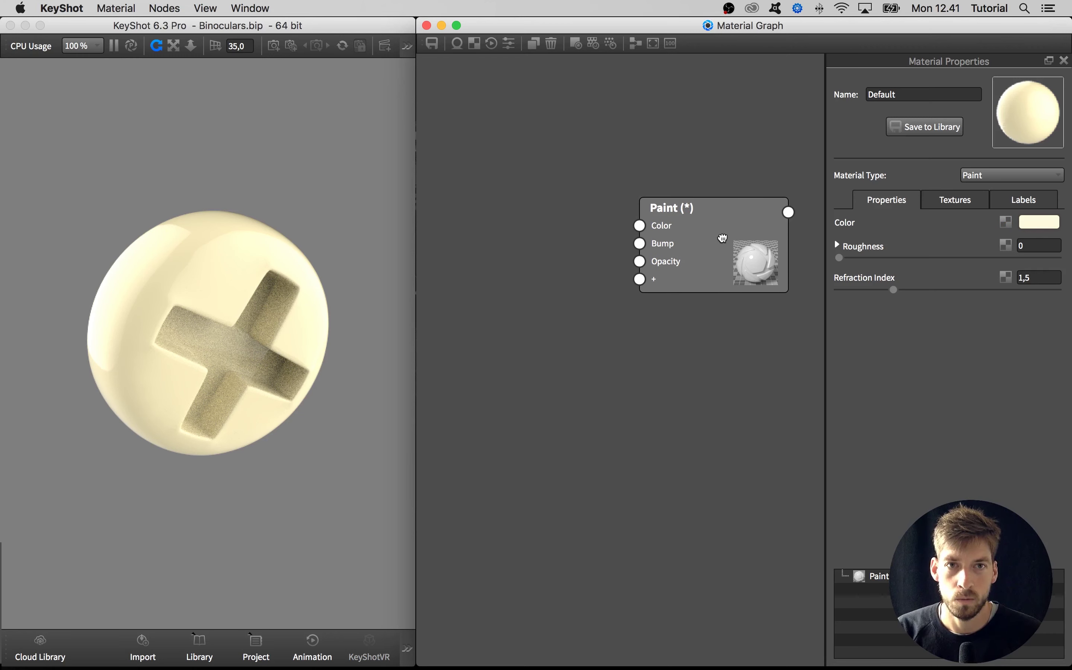
Change the base material type to Metal with colour RGB 190, 187, 175 and a roughness of 0,014
left_click(971, 181)
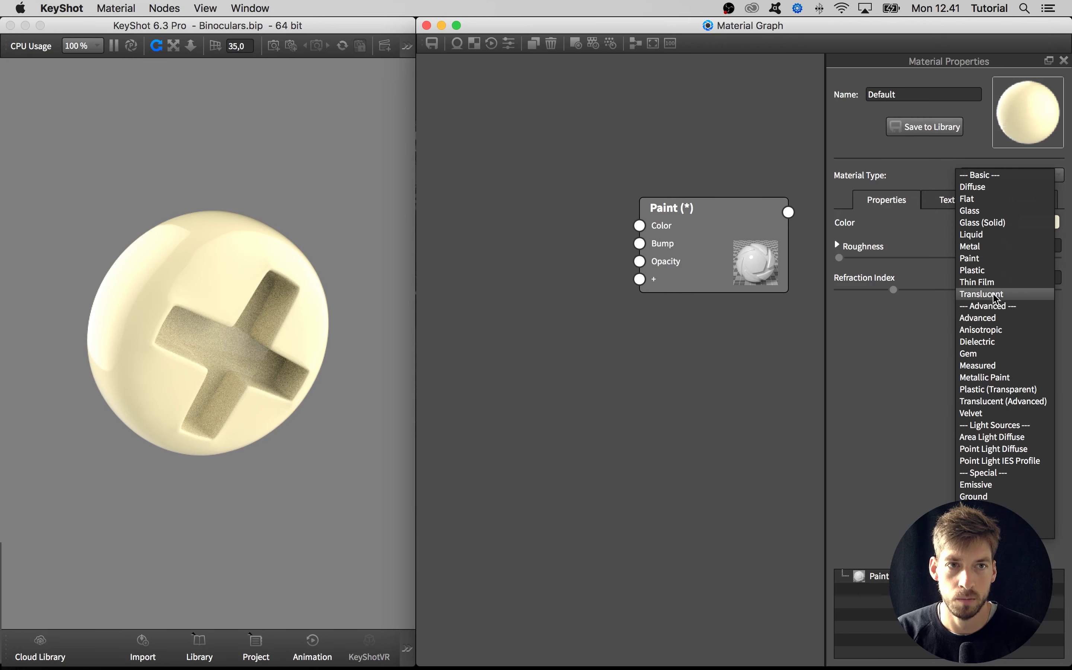
left_click(985, 247)
left_click(1025, 229)
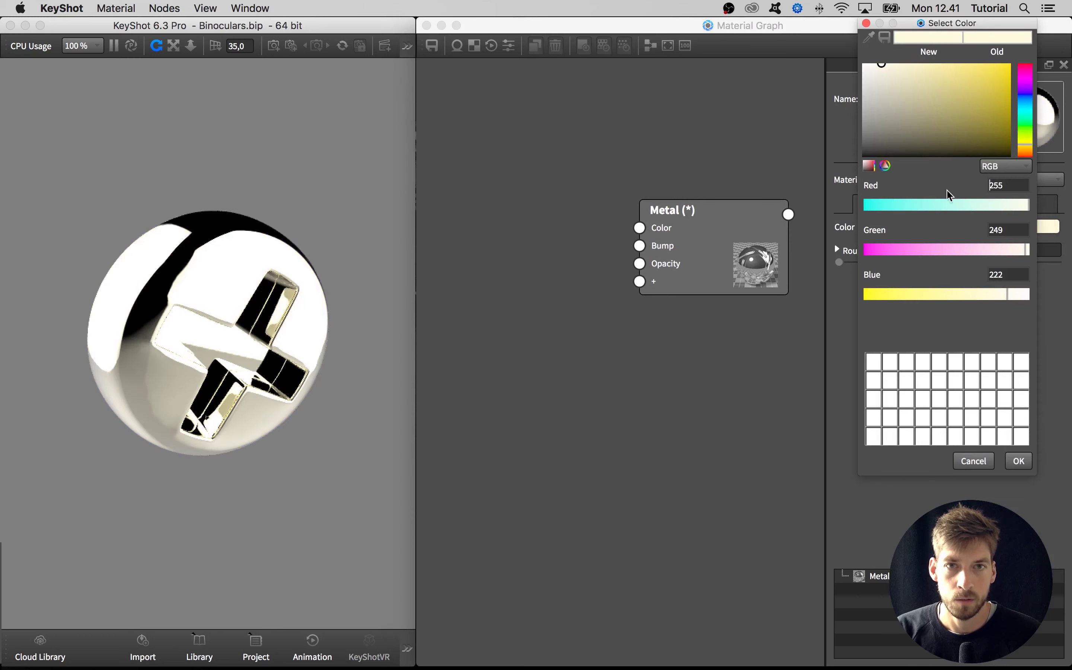
left_click(873, 92)
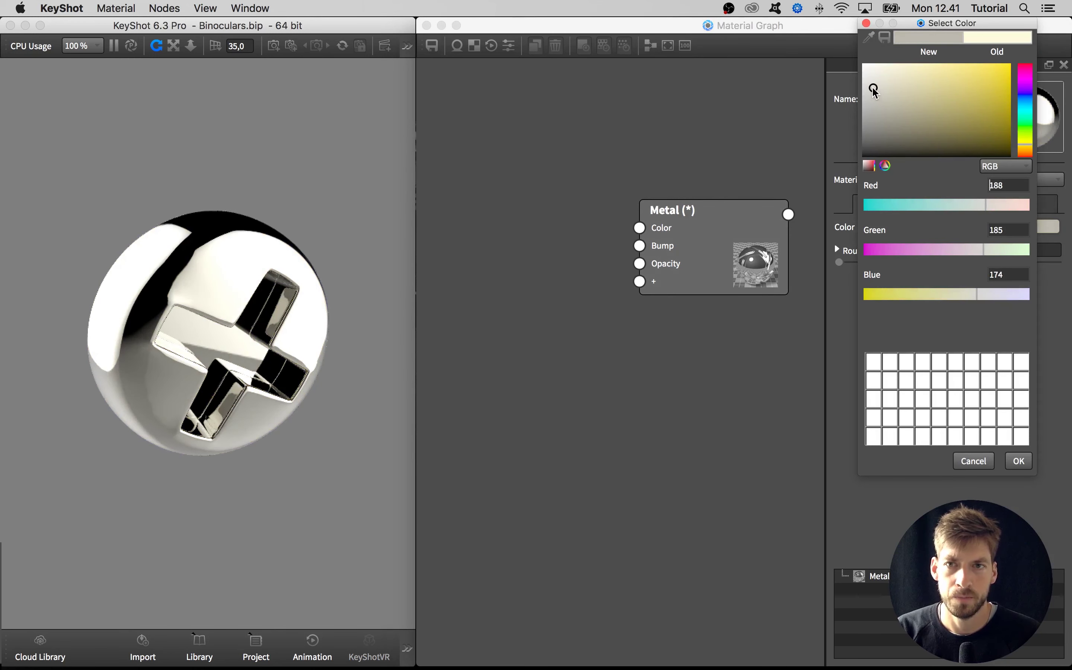
left_click_drag(874, 91, 872, 90)
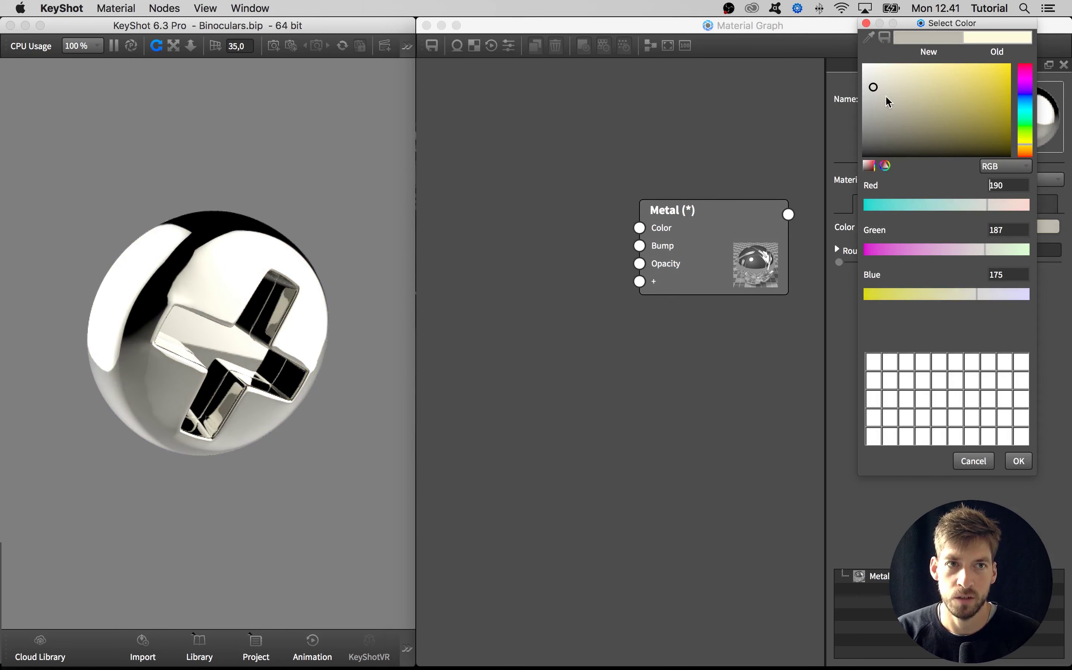
left_click(1013, 459)
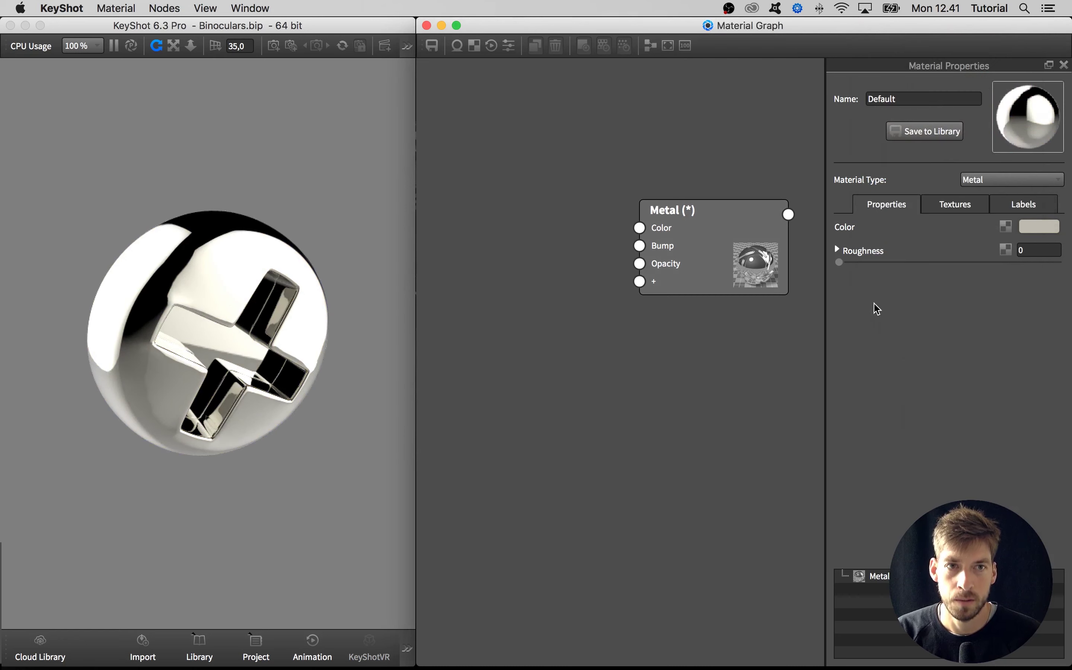
left_click(841, 262)
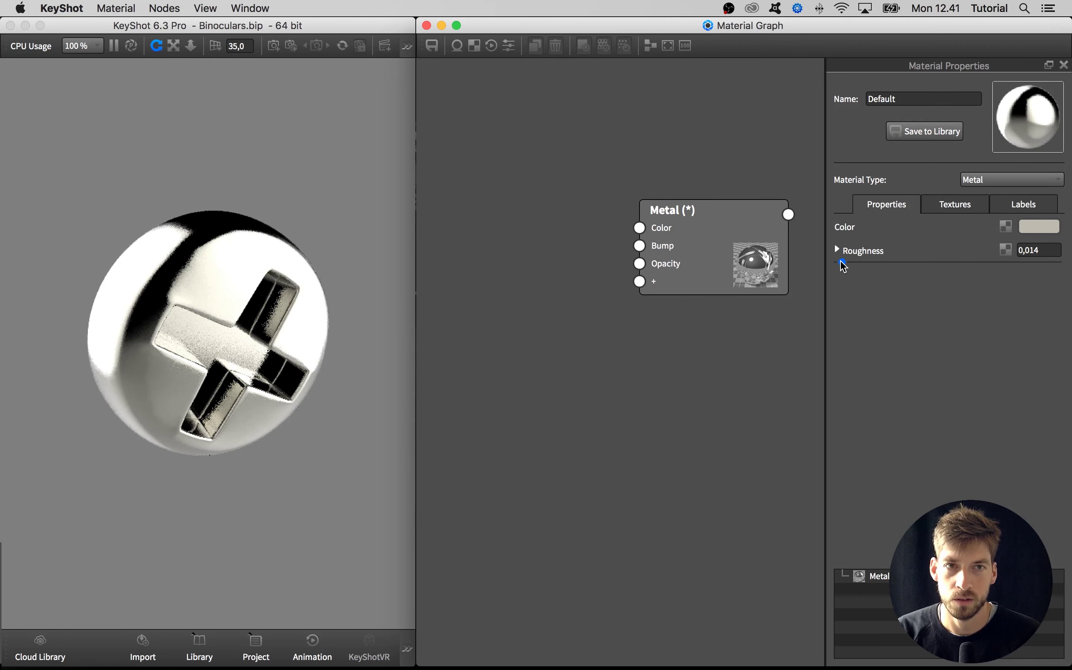
left_click_drag(713, 250, 722, 224)
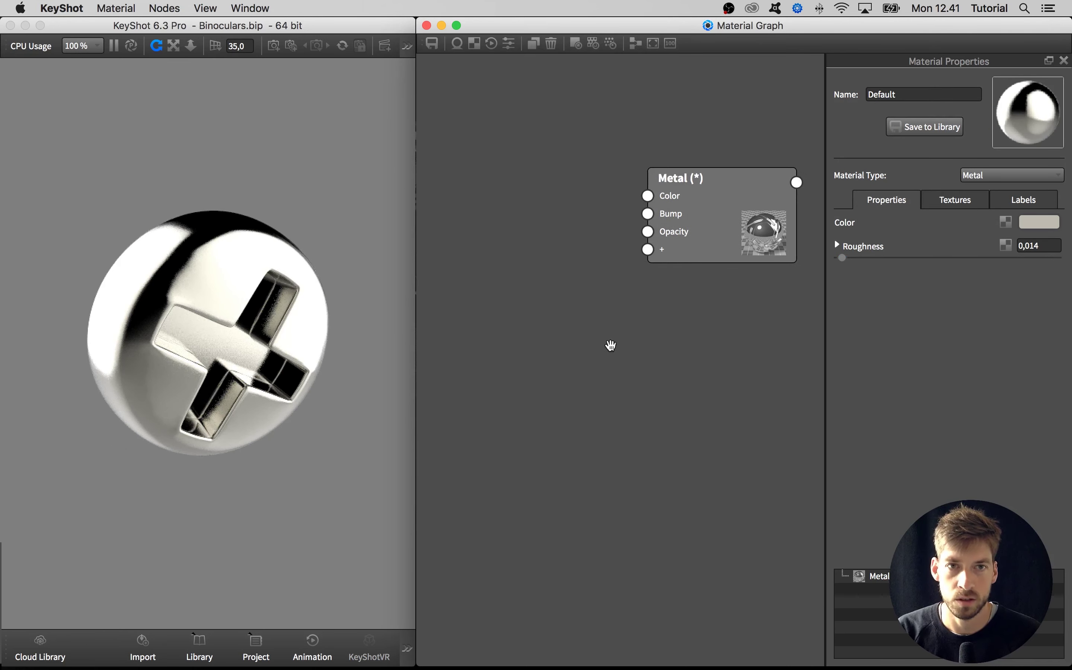
Add a Paint material node to the graph and connect it to the Metal node as a label
left_click(537, 324)
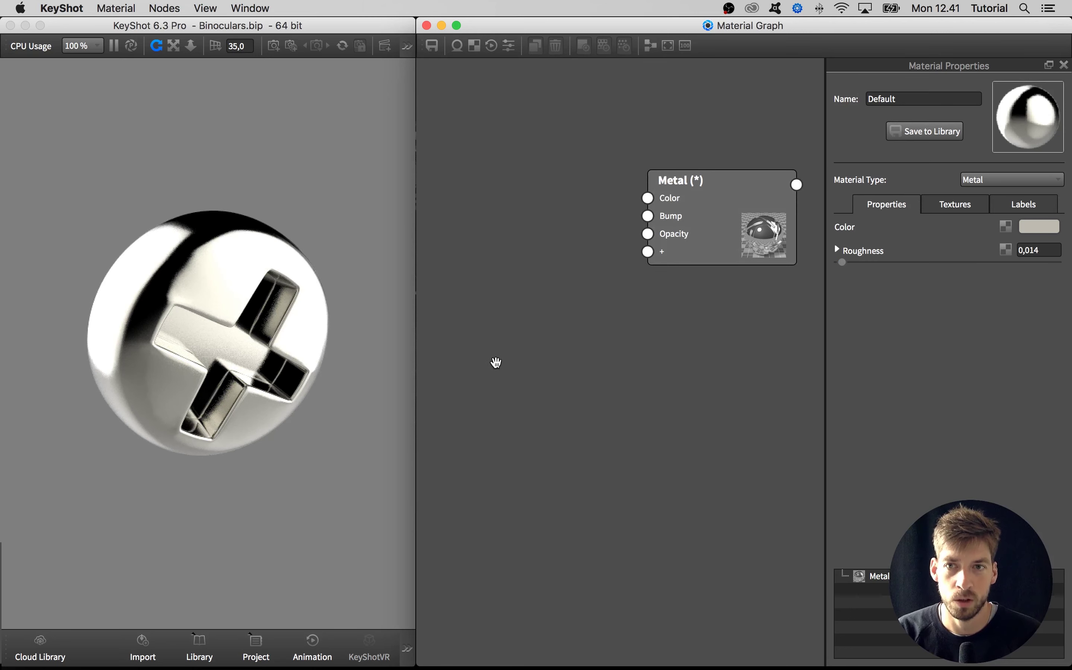
right_click(506, 328)
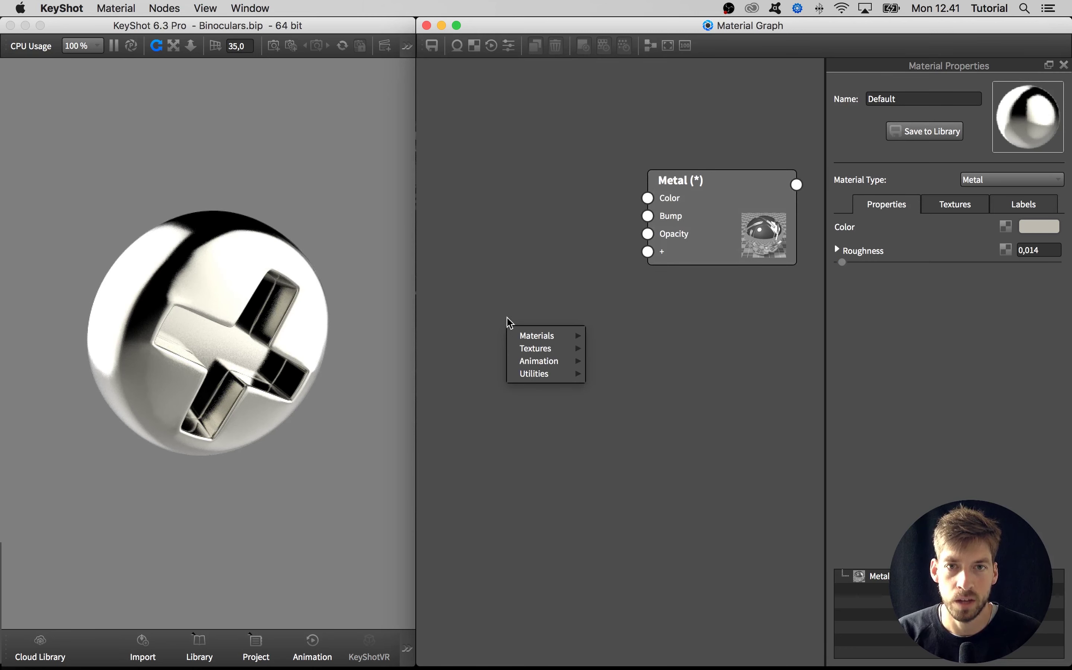
right_click(511, 316)
mouse_move(536, 327)
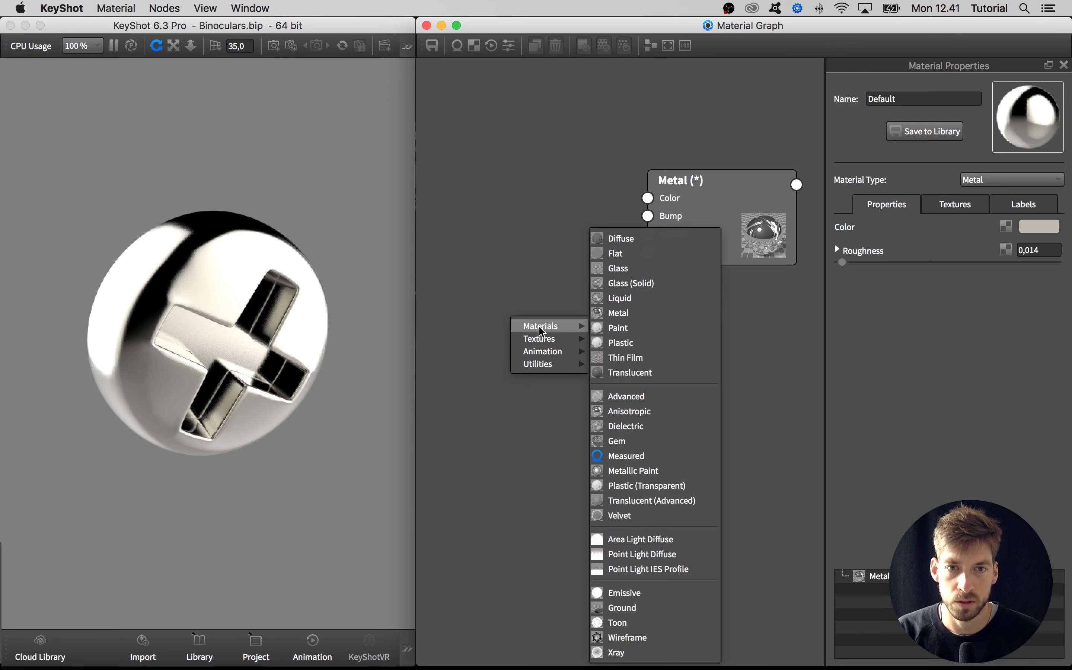
left_click(626, 327)
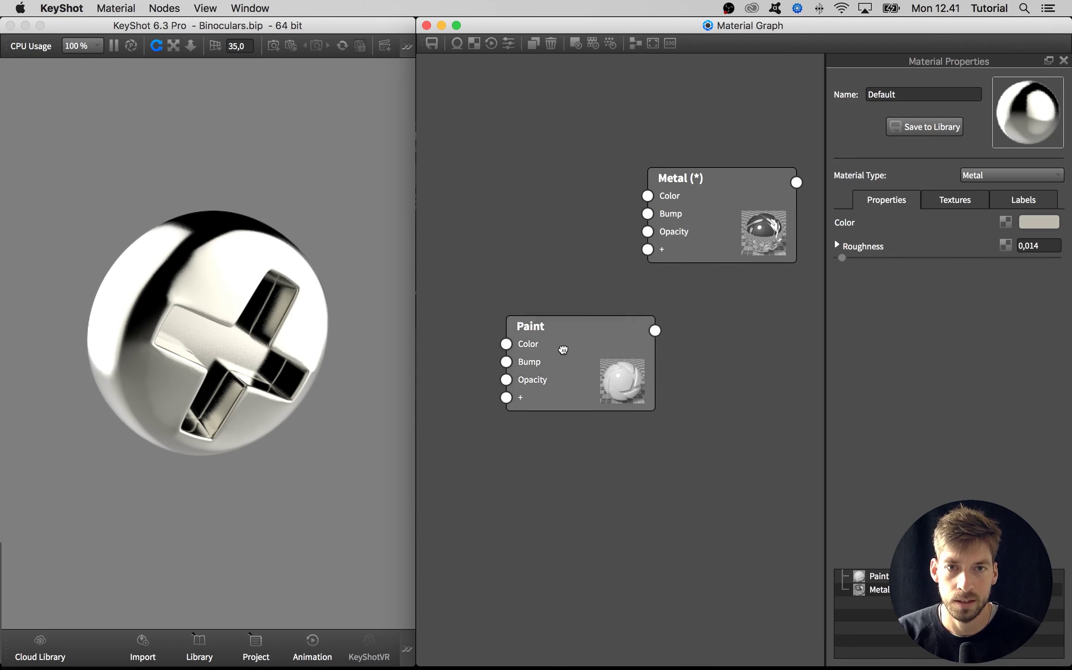
mouse_move(629, 331)
left_mouse_down()
mouse_move(649, 322)
mouse_move(611, 335)
mouse_move(650, 249)
left_mouse_up()
left_click_drag(497, 333, 517, 341)
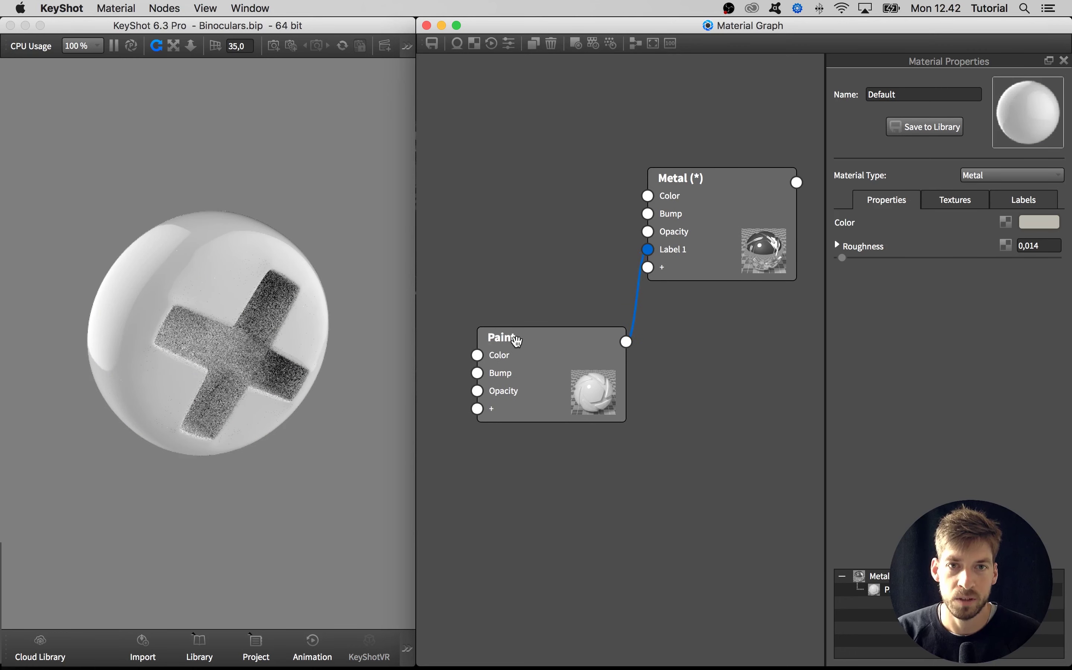
left_click_drag(661, 276, 674, 294)
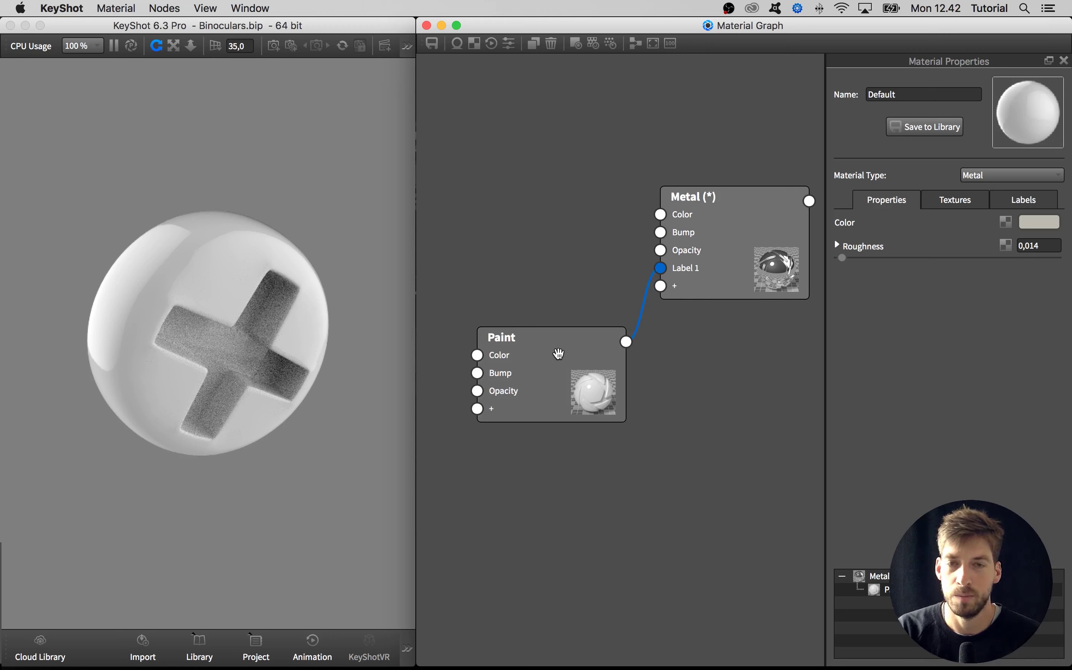
Set the Paint label's colour to black (RGB 0, 0, 0) and its roughness to 0,014
left_click_drag(547, 352, 546, 346)
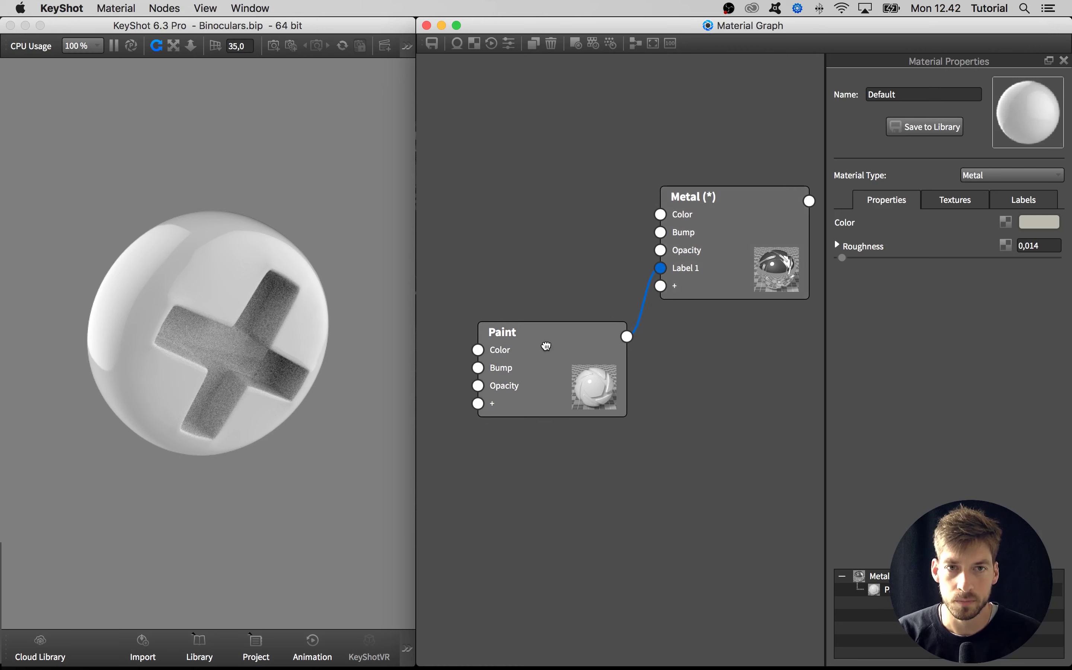
left_click(546, 344)
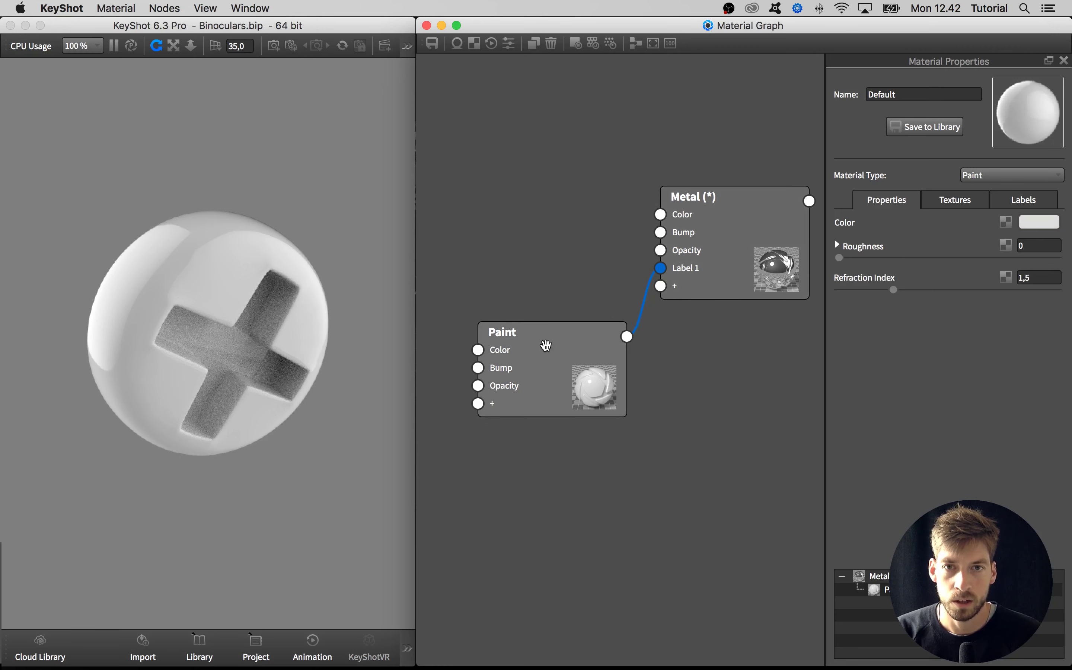
left_click_drag(529, 336, 527, 333)
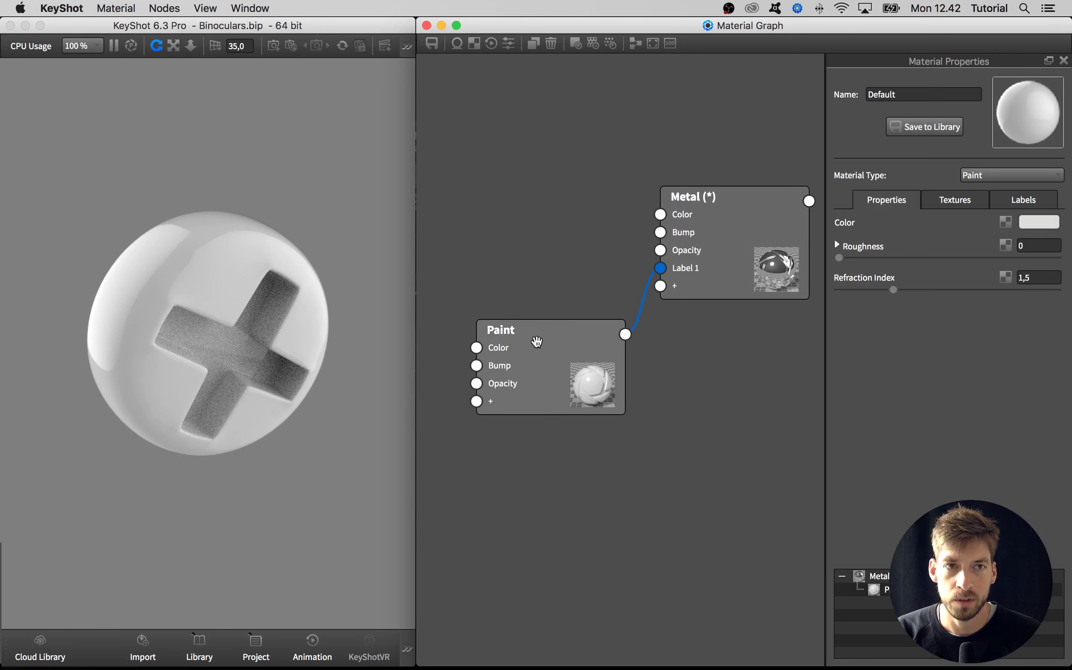
left_click(1029, 224)
left_click_drag(937, 149, 866, 162)
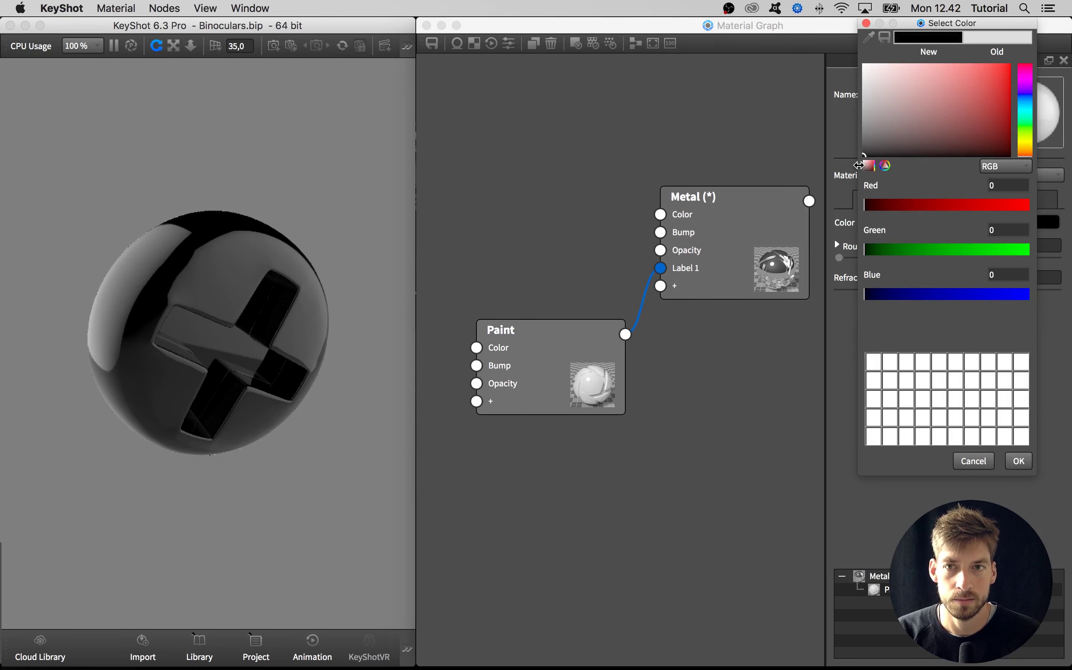
left_click(1018, 460)
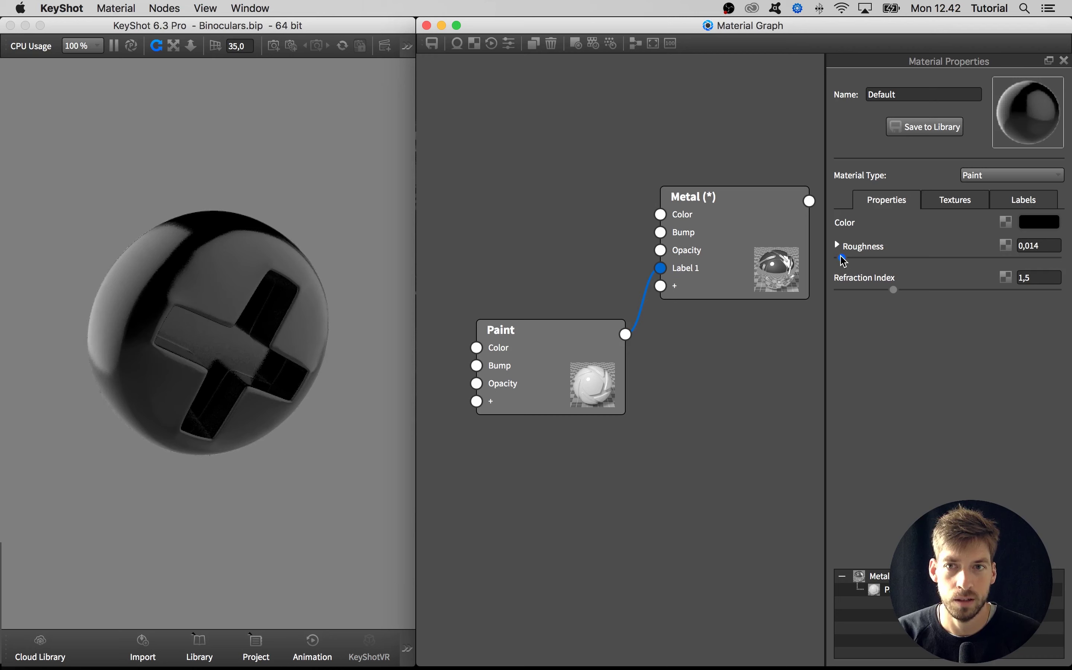
Move the Metal and Paint nodes aside to make room and add a Curvature texture node below them
left_click_drag(755, 256, 771, 187)
mouse_move(570, 359)
left_mouse_down()
mouse_move(573, 298)
mouse_move(734, 309)
left_mouse_up()
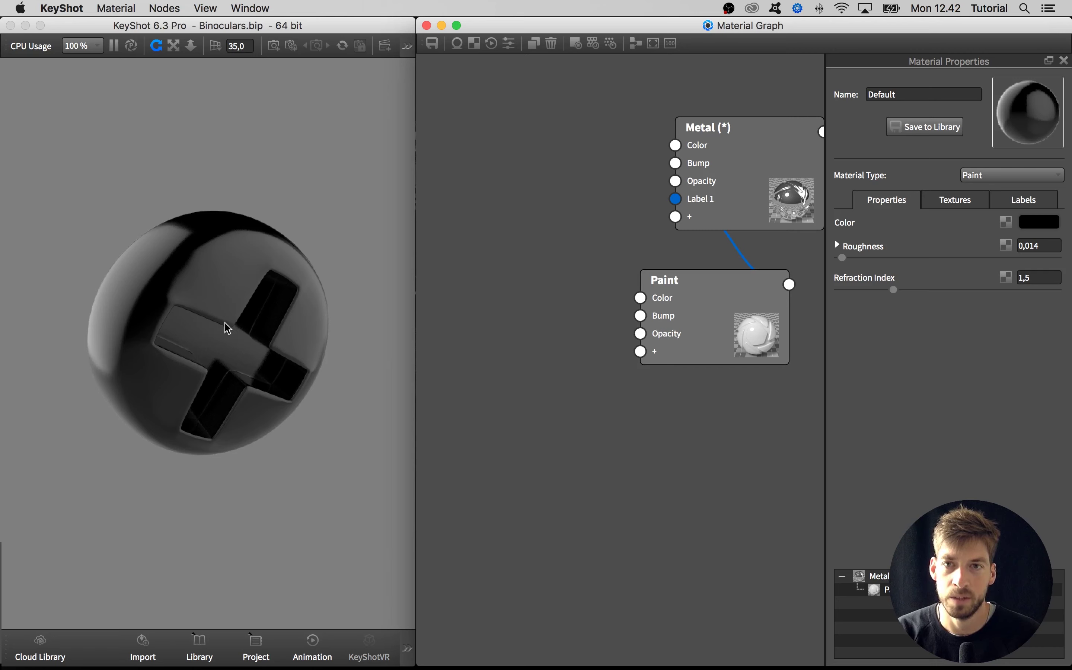
right_click(510, 383)
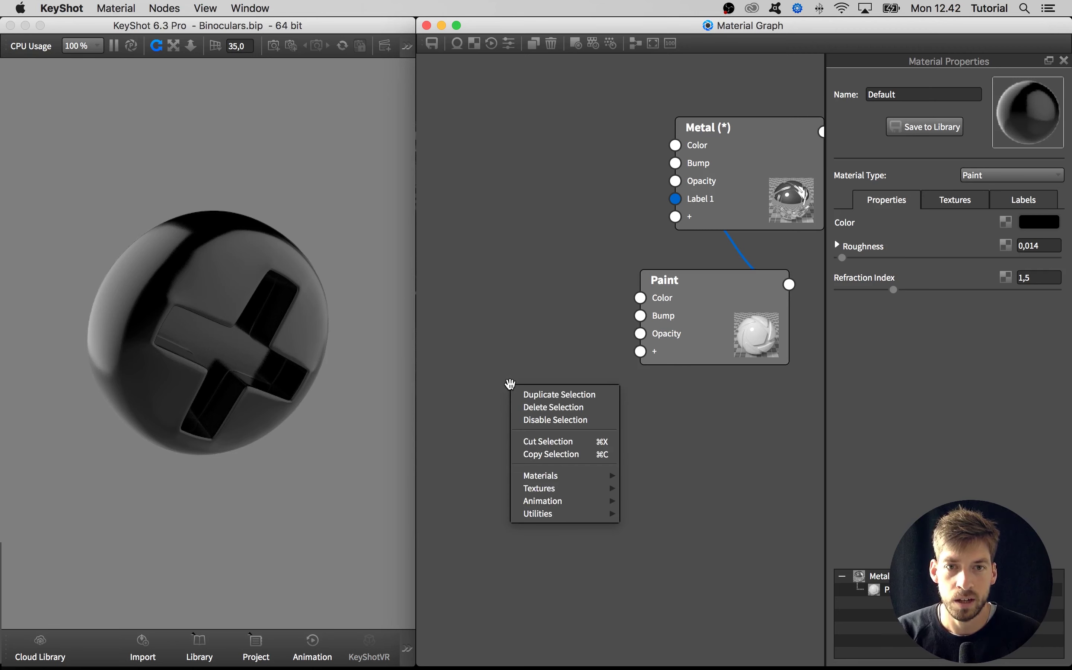
mouse_move(534, 491)
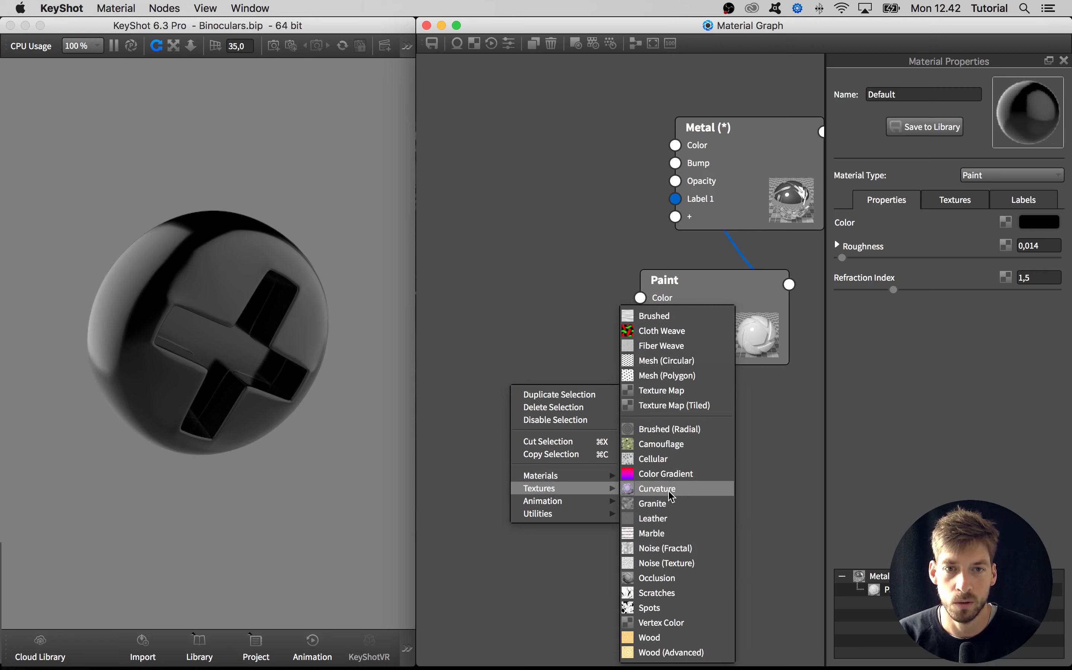
left_click(657, 489)
left_click_drag(611, 447, 600, 451)
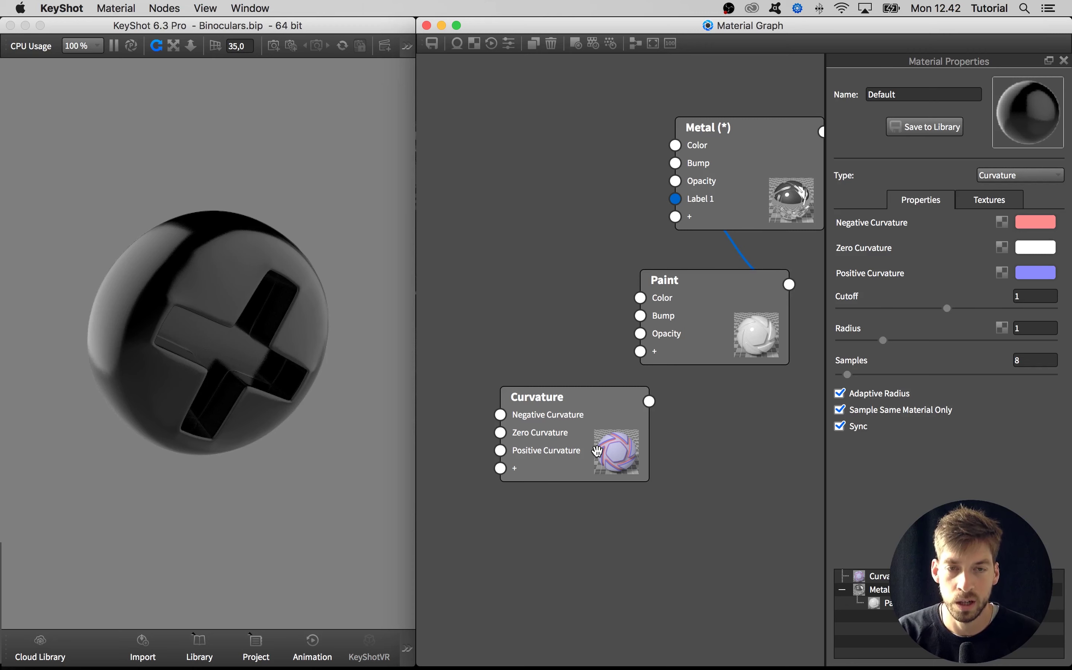
Preview the Curvature node on the model and set its cutoff to 10
key("c")
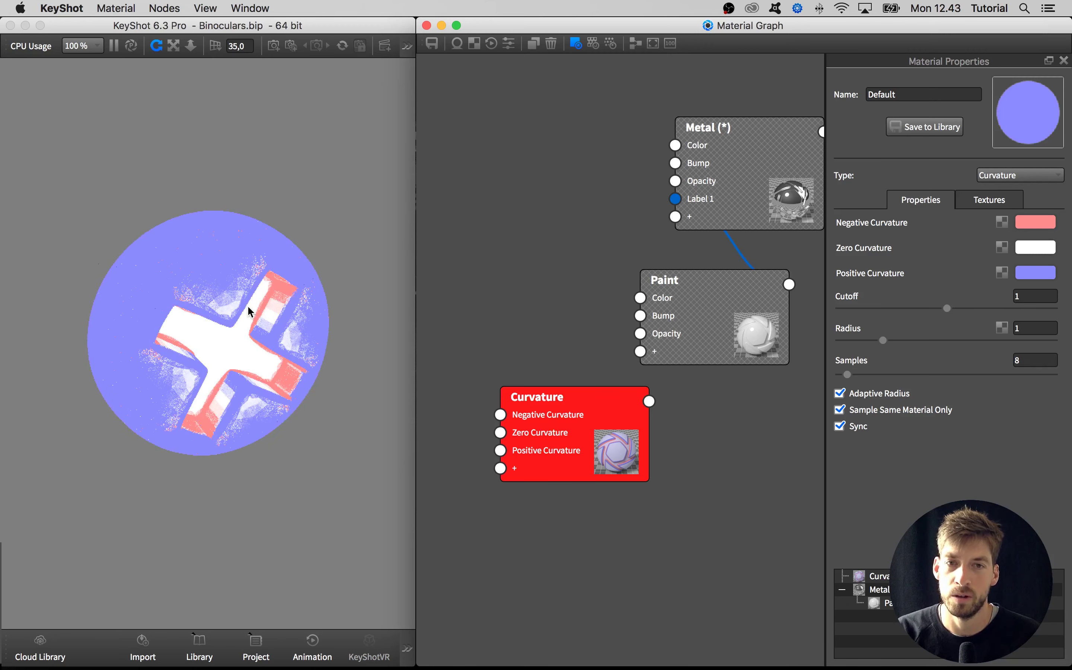
left_click_drag(559, 428, 561, 431)
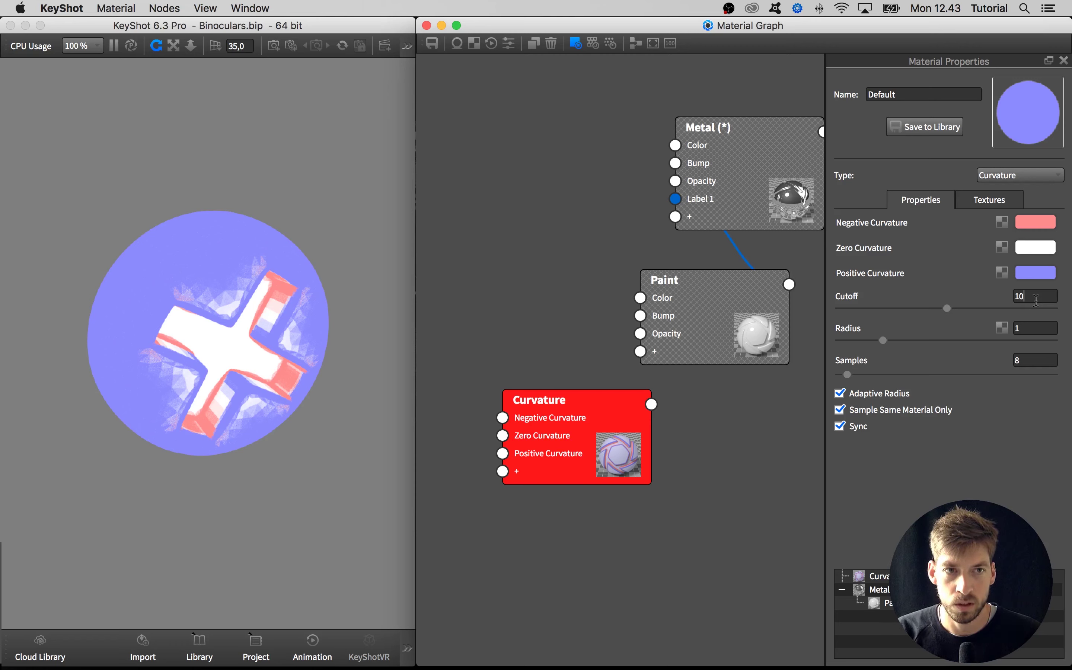
key("Return")
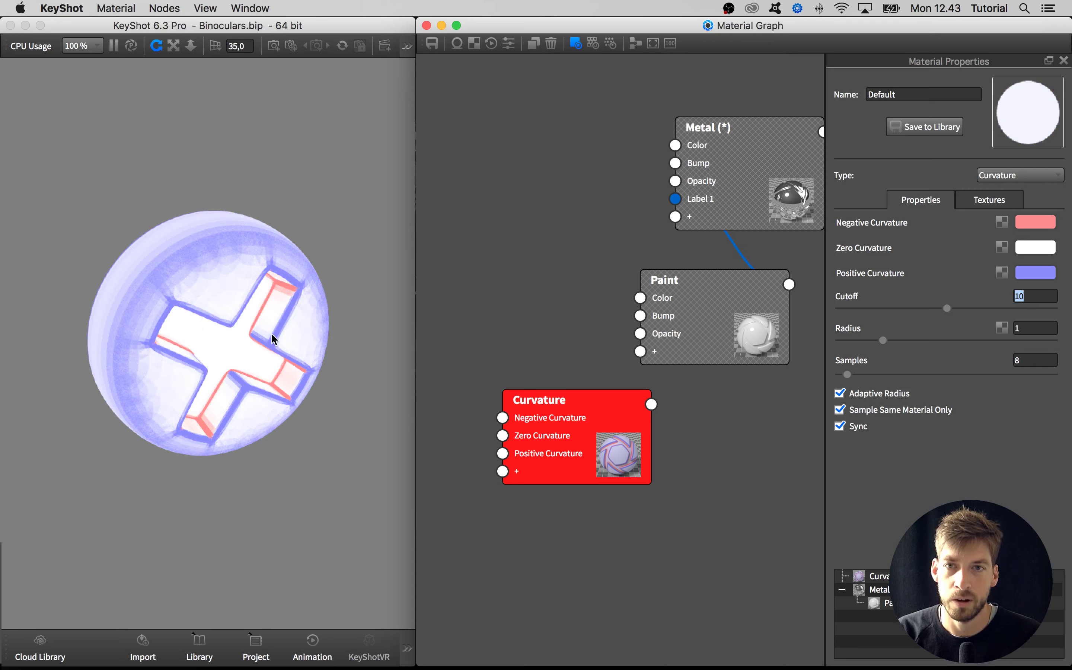
Set the Curvature texture's positive curvature colour to black and its negative curvature colour to white
left_click(1035, 273)
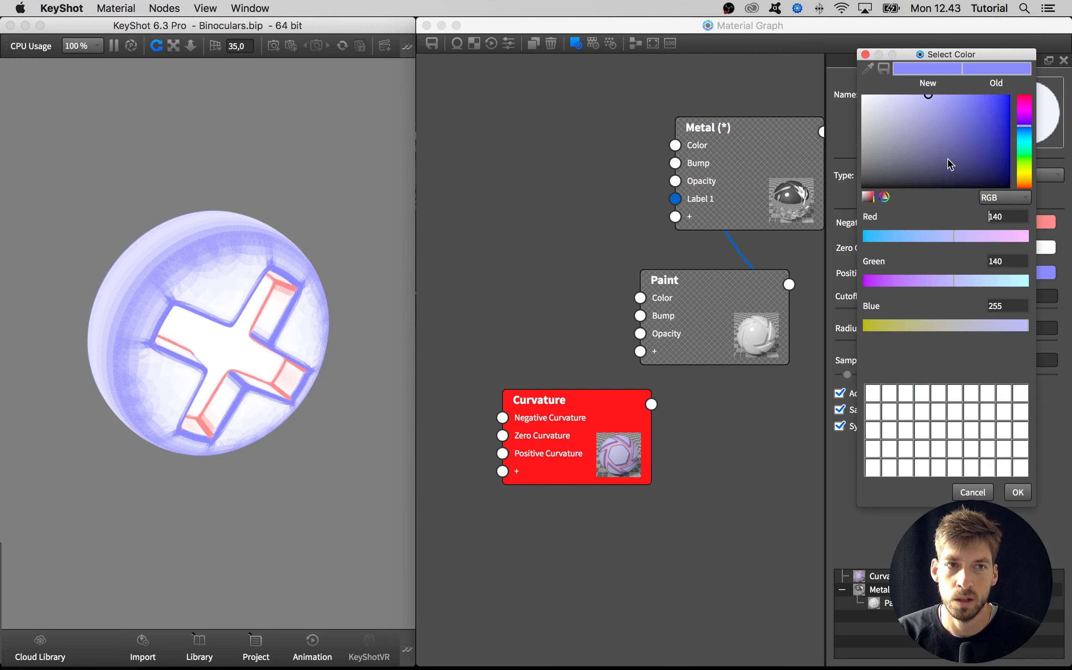
left_click_drag(948, 163, 849, 209)
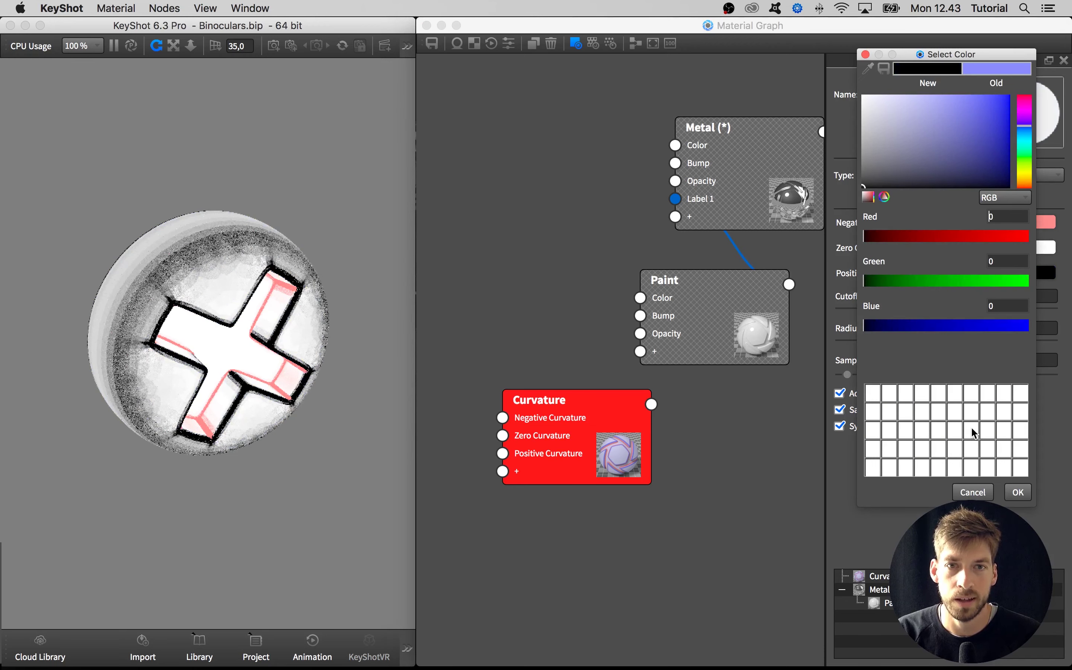
left_click(1017, 491)
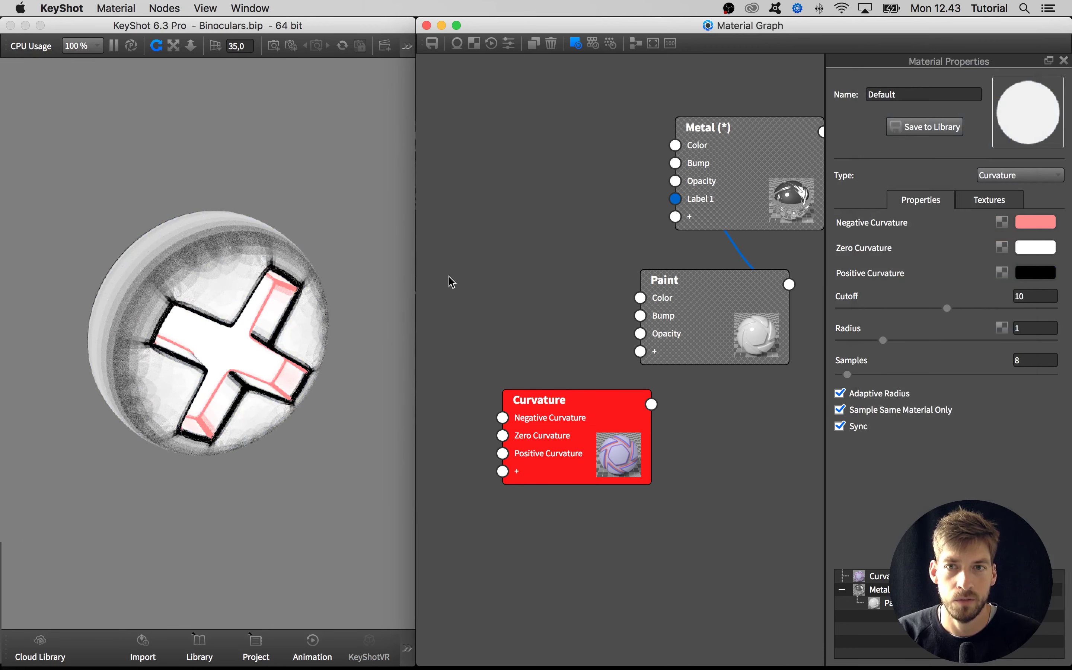
left_click(1039, 223)
left_click_drag(941, 140, 833, 44)
left_click(1017, 461)
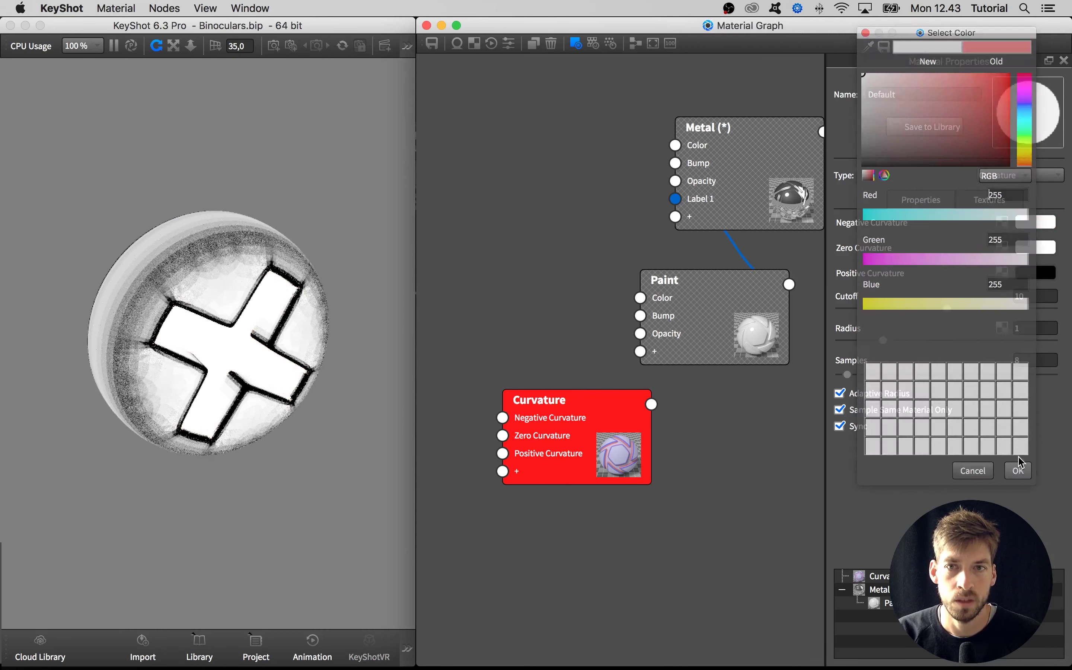
Set the Curvature texture's cutoff to 30 and check the preview on the screw head
left_click_drag(177, 249, 275, 266)
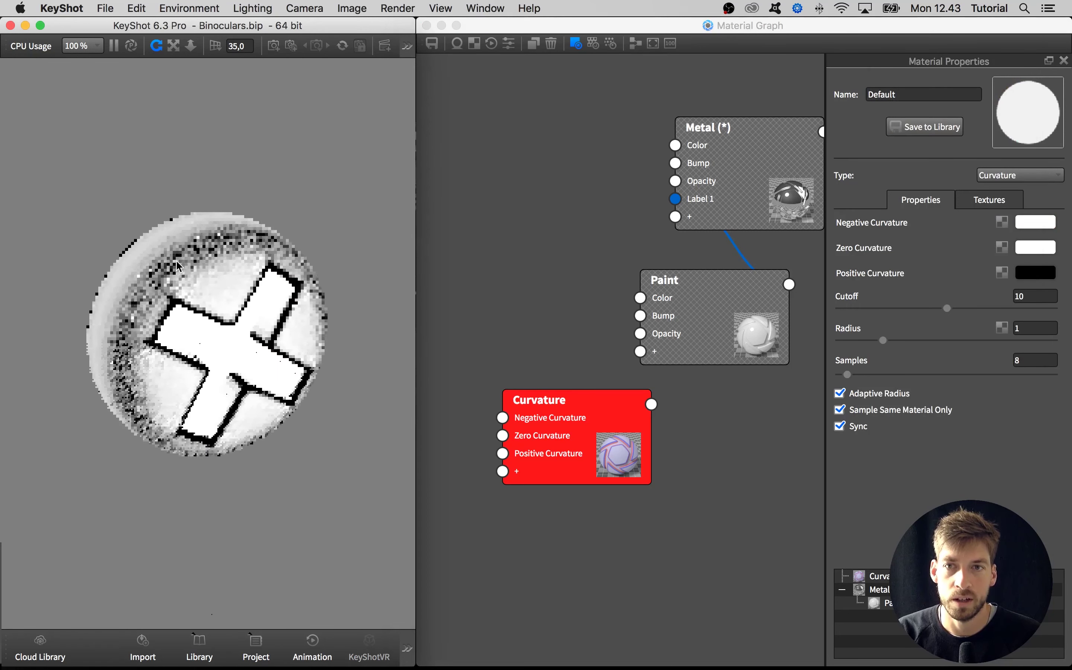
left_click(1035, 296)
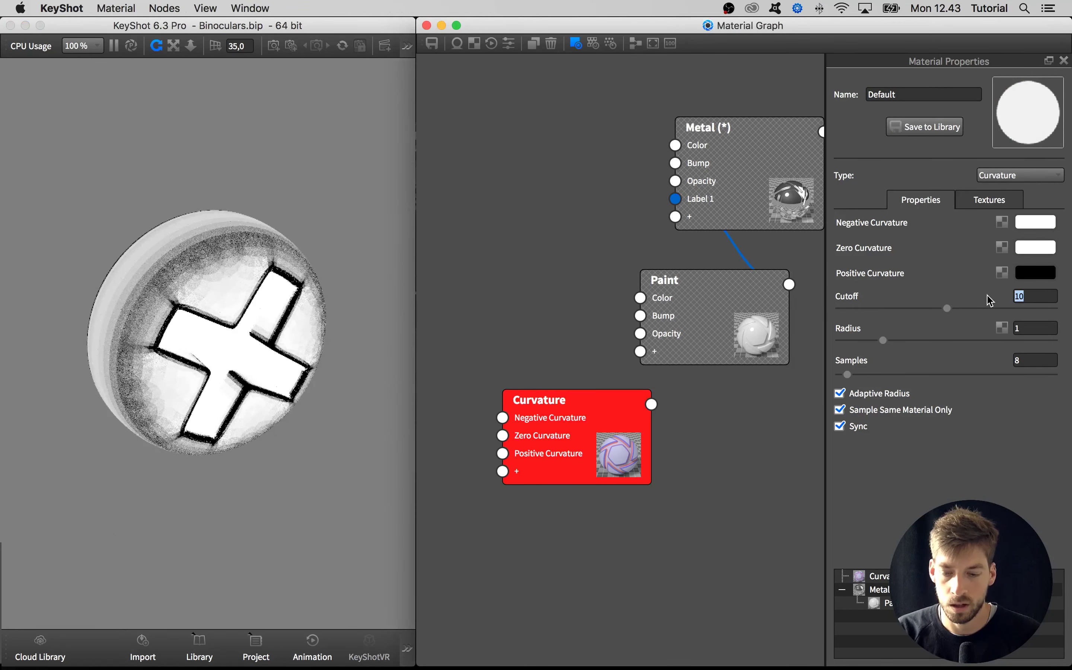
type("3")
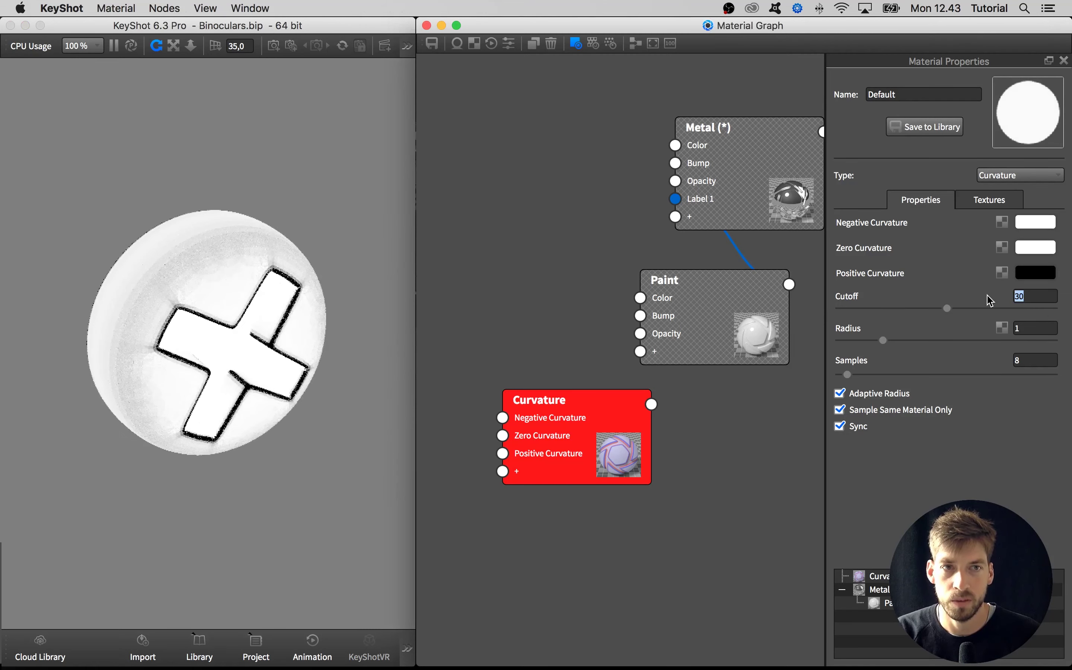
left_click(345, 309)
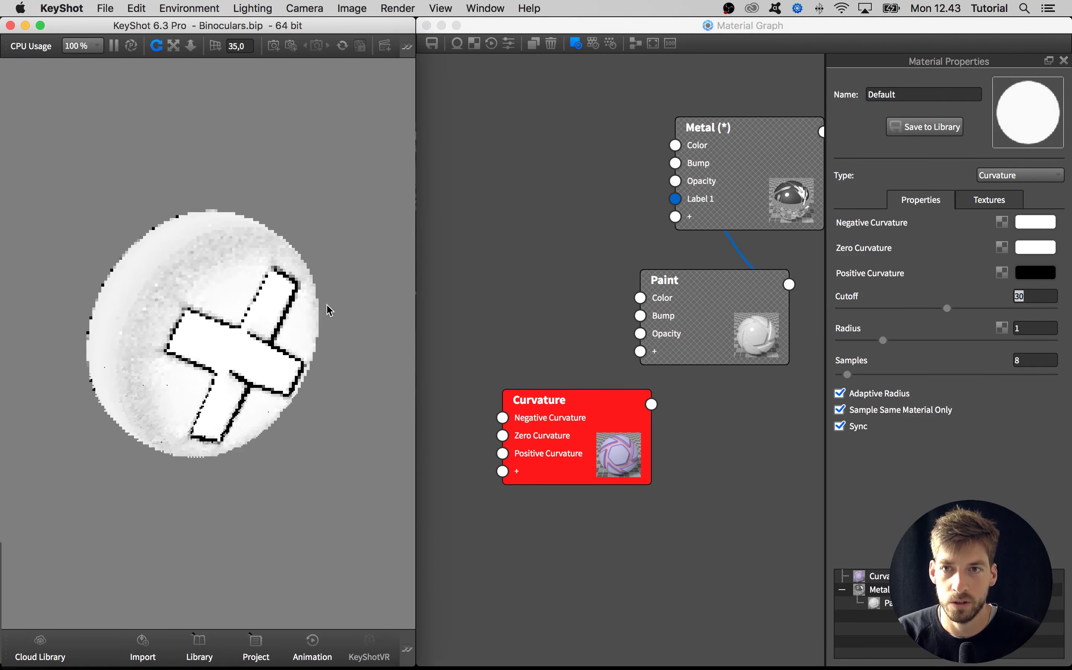
Set the Curvature texture's radius to 10
left_click_drag(901, 337, 950, 340)
left_click(1030, 331)
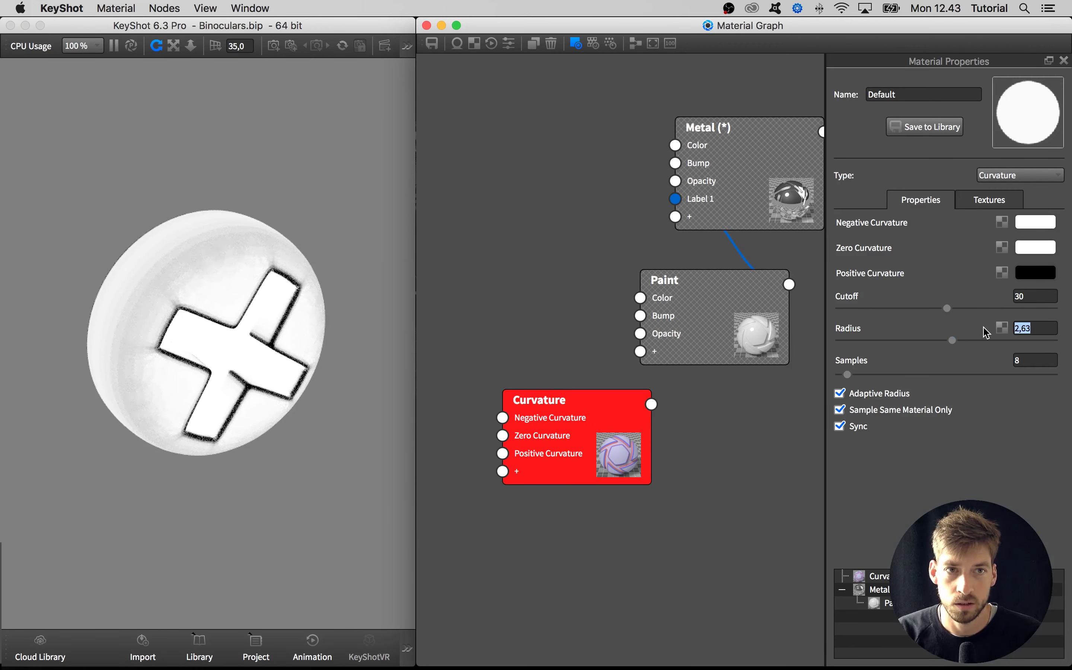
type("3")
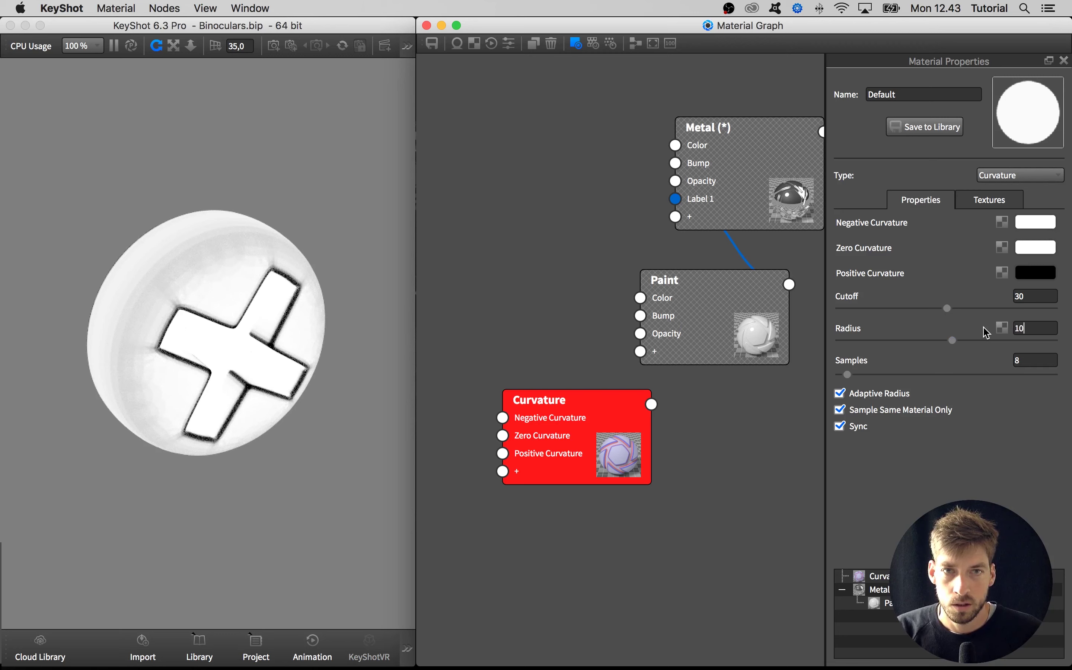
key("Return")
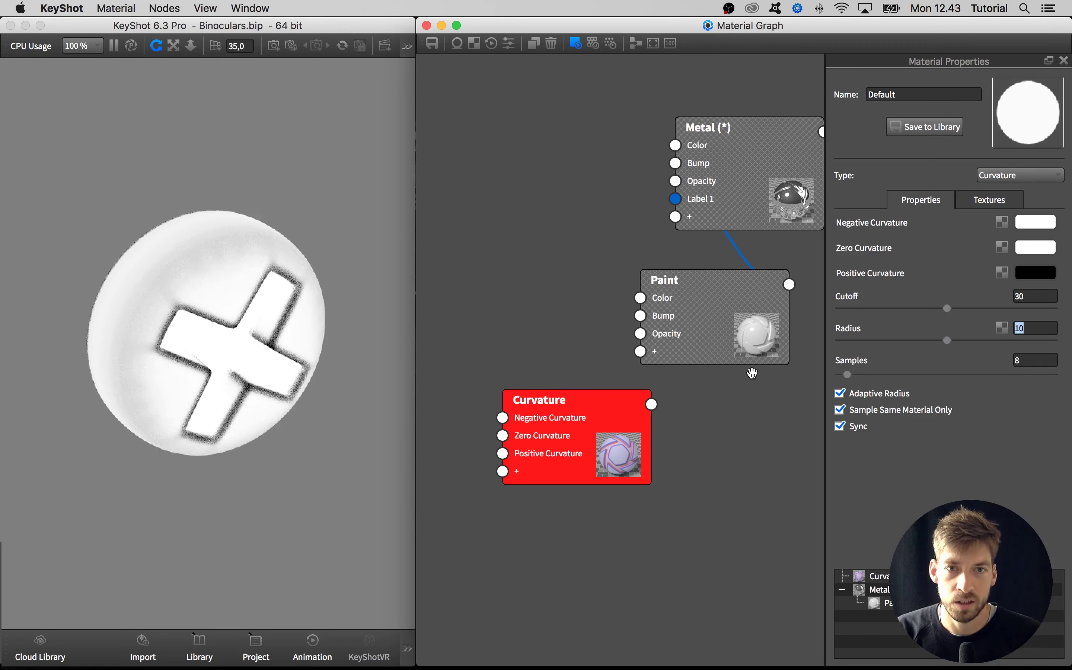
Move the Paint and Curvature nodes apart to make room between them, and turn off the Curvature preview
left_click_drag(709, 358, 732, 351)
left_click_drag(622, 426, 596, 418)
left_click(339, 374)
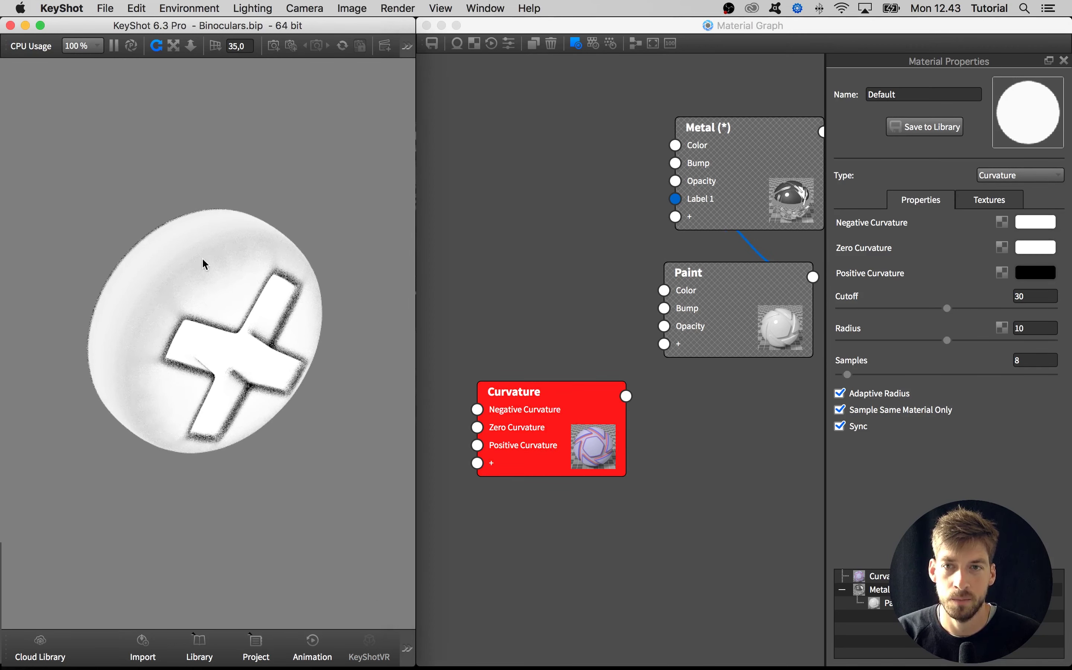
left_click_drag(545, 458, 489, 443)
key("c")
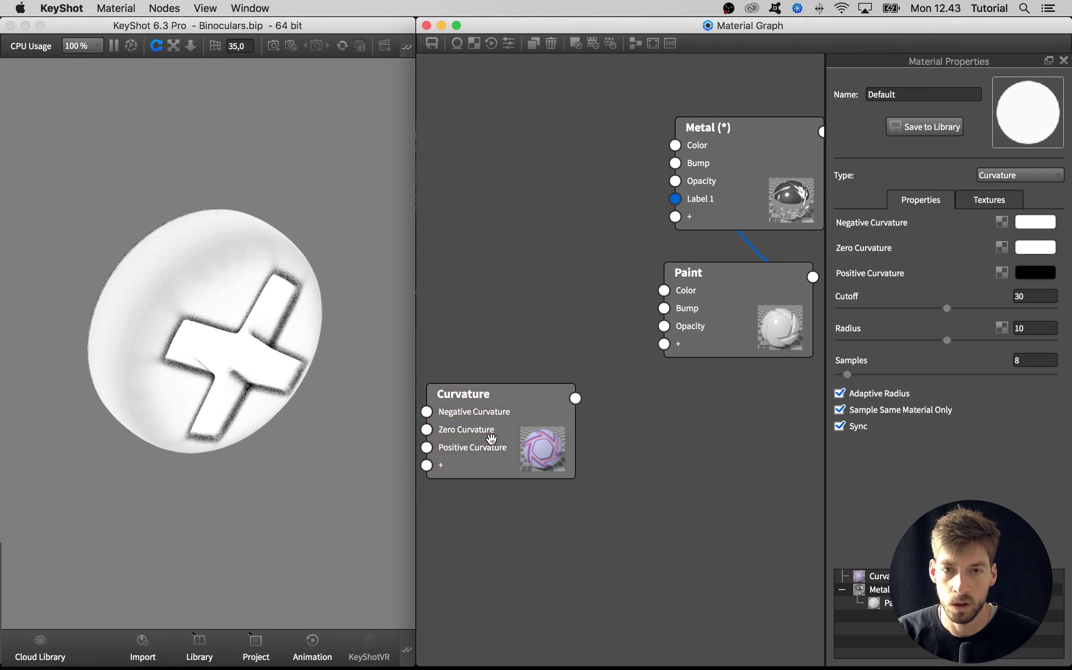
Add a Color To Number utility node, connect the Curvature output to its Input and preview it on the model
right_click(620, 437)
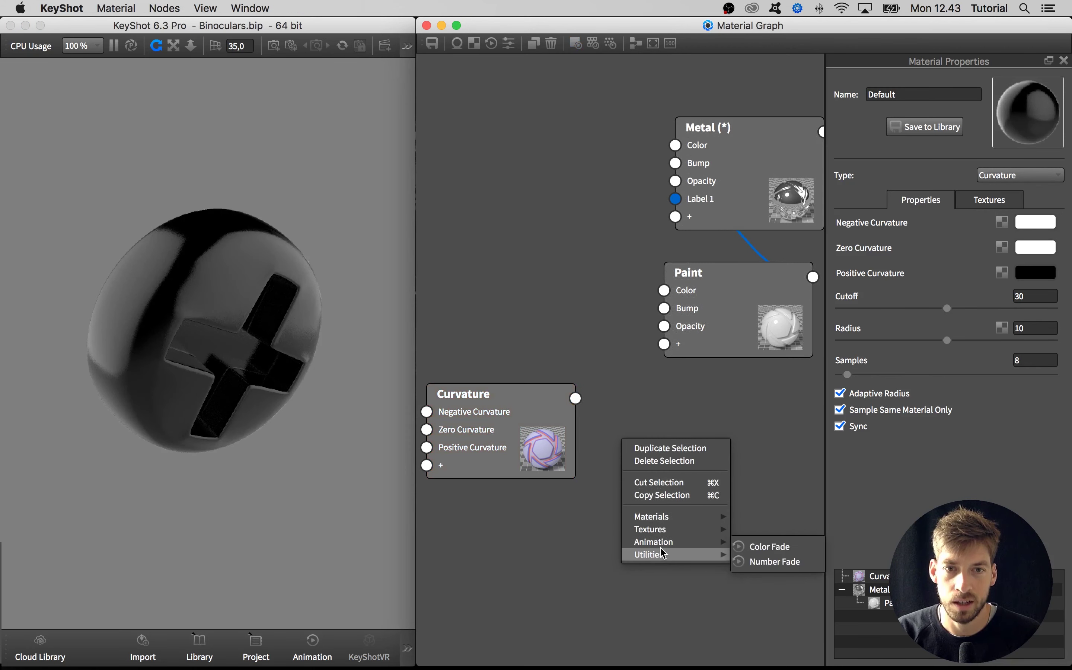
mouse_move(671, 555)
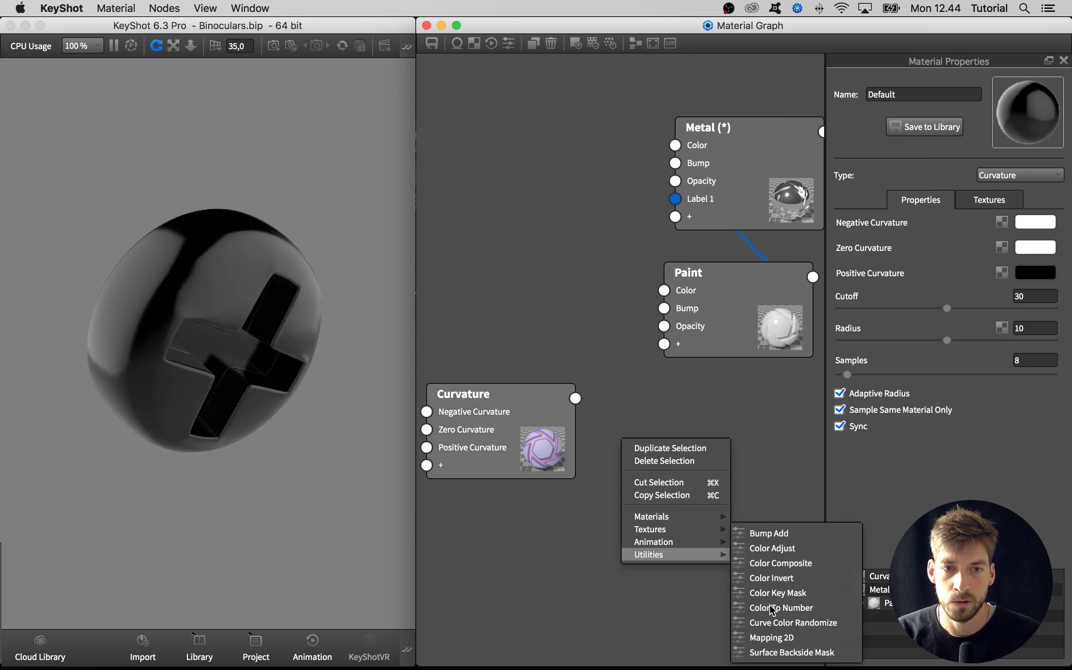
left_click(781, 607)
left_click_drag(575, 398, 660, 449)
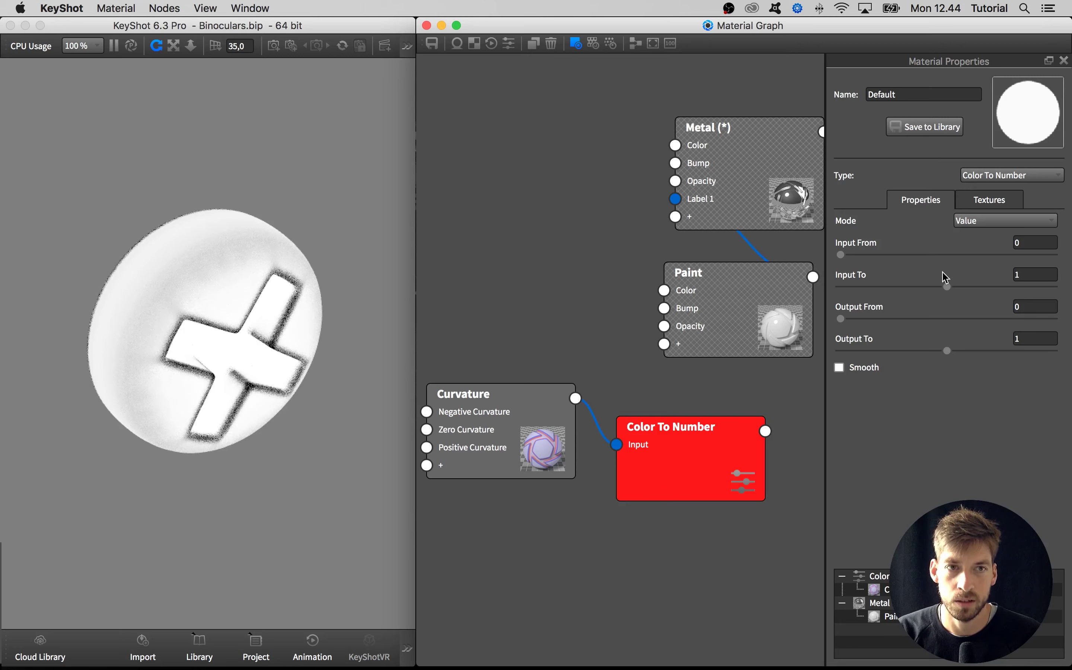
Lower the Color To Number node's Input To value to 0,512, checking the mask from the side and front
mouse_move(841, 254)
left_mouse_down()
mouse_move(864, 255)
mouse_move(832, 255)
left_mouse_up()
left_click_drag(877, 318, 834, 318)
left_click_drag(948, 286, 899, 291)
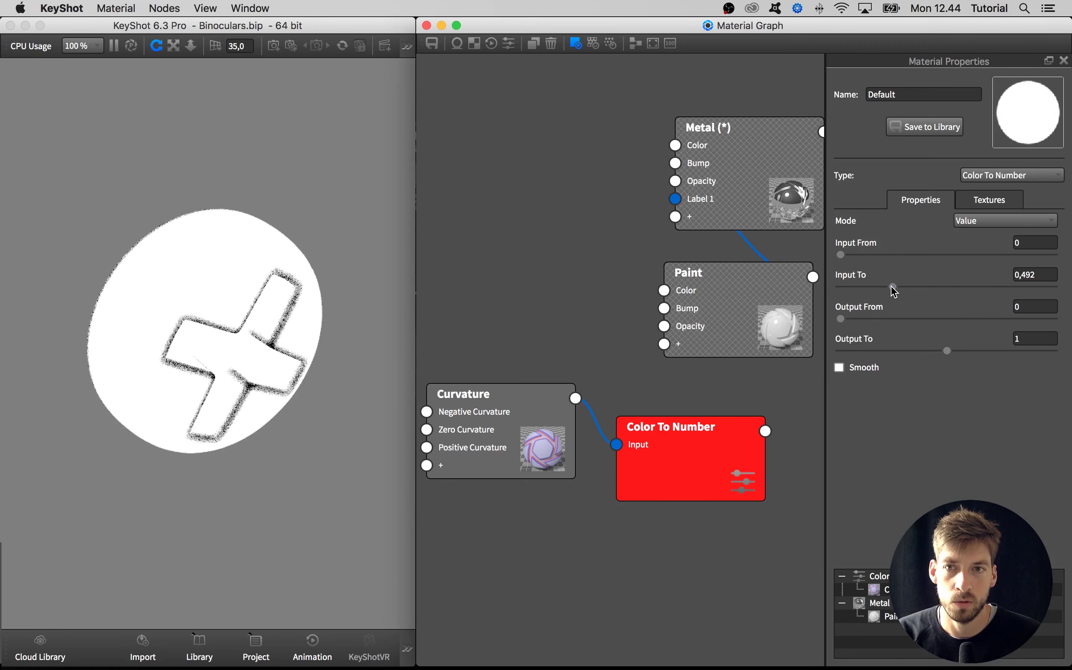
left_click(229, 260)
left_click_drag(229, 261, 263, 258)
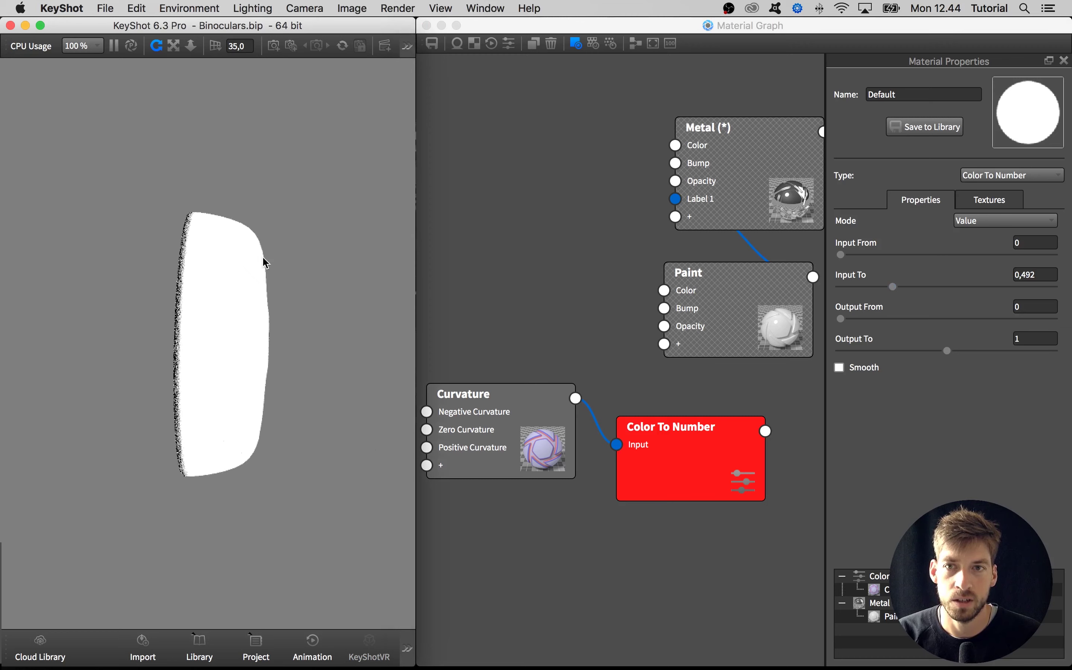
mouse_move(893, 286)
left_mouse_down()
mouse_move(934, 289)
mouse_move(898, 293)
left_mouse_up()
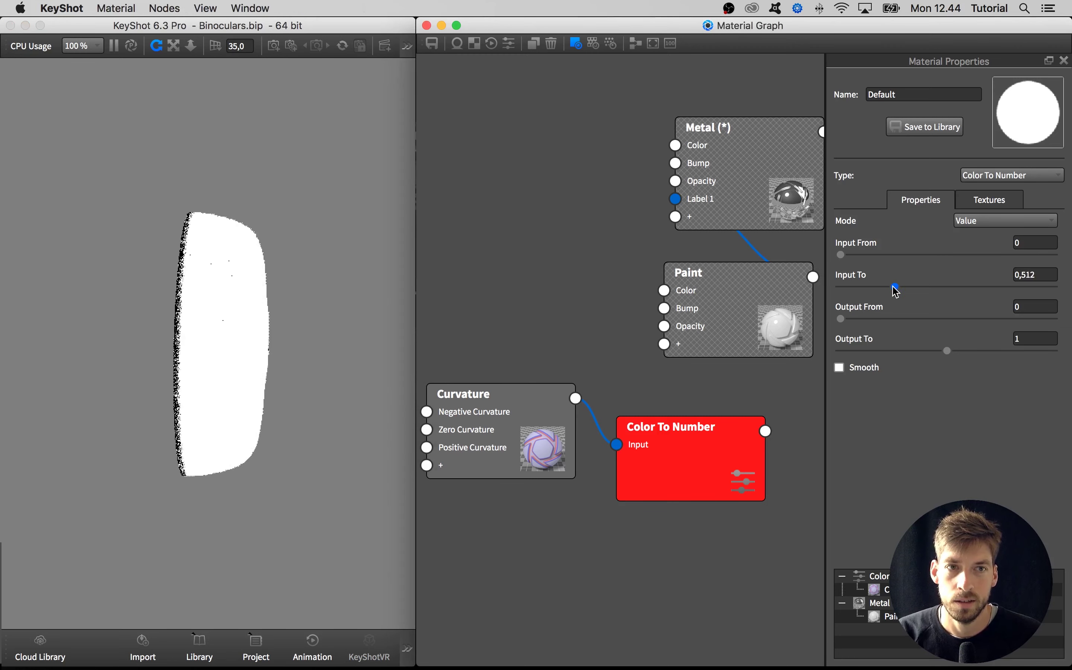
left_click_drag(227, 342, 102, 322)
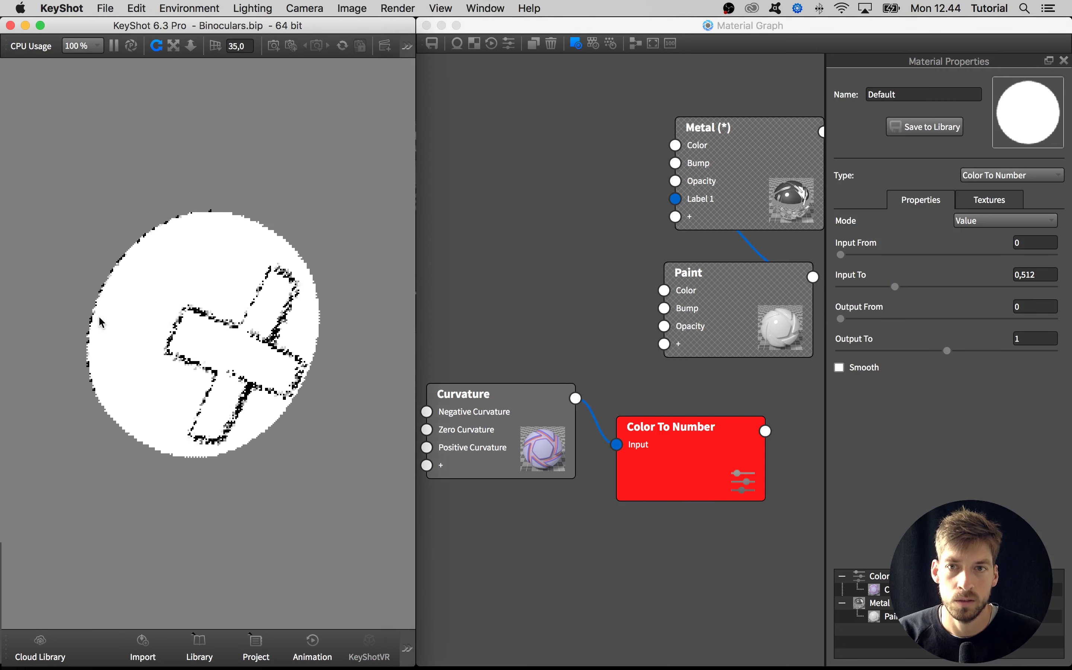
Raise the Color To Number node's Input From value to 0,446 to sharpen the edge mask
left_click_drag(859, 256, 948, 261)
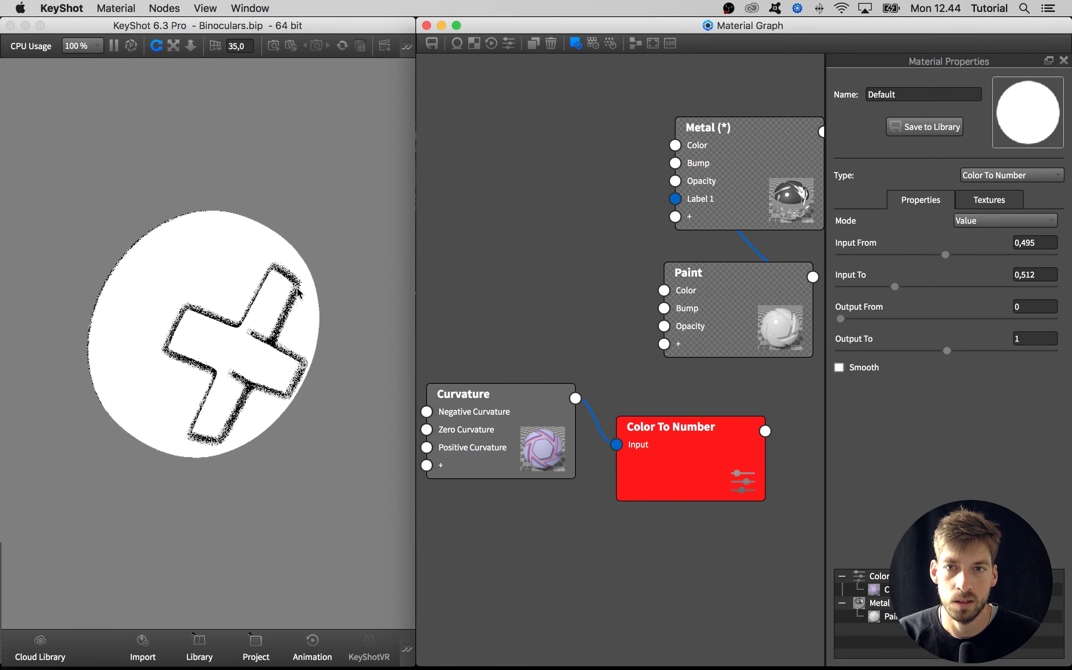
left_click(216, 357)
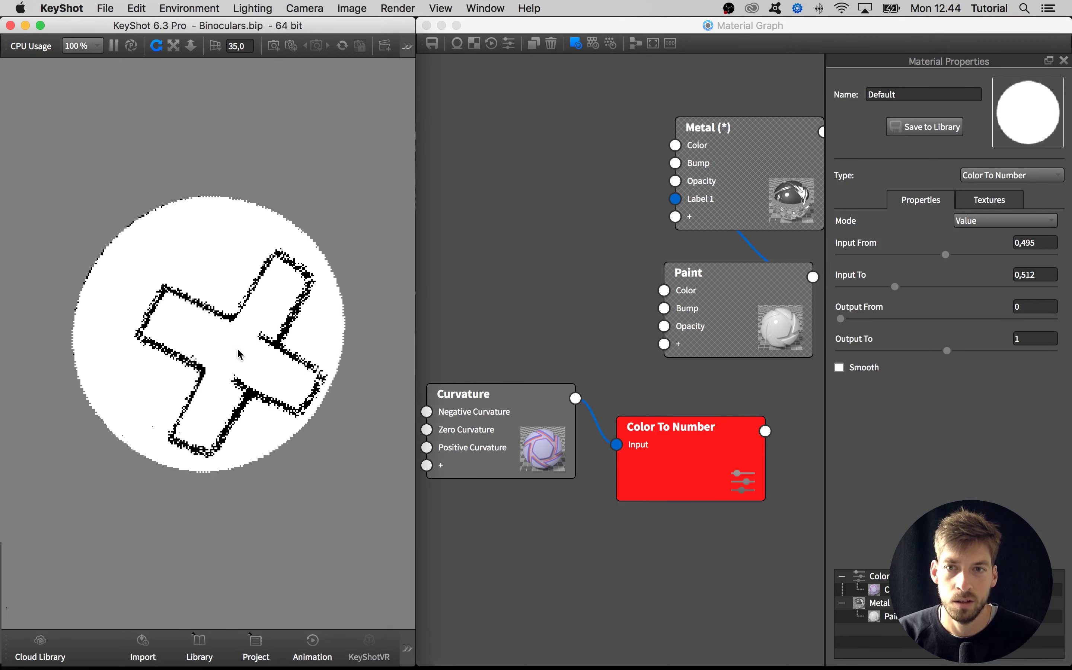
mouse_move(945, 256)
left_mouse_down()
mouse_move(971, 256)
mouse_move(916, 286)
mouse_move(937, 259)
left_mouse_up()
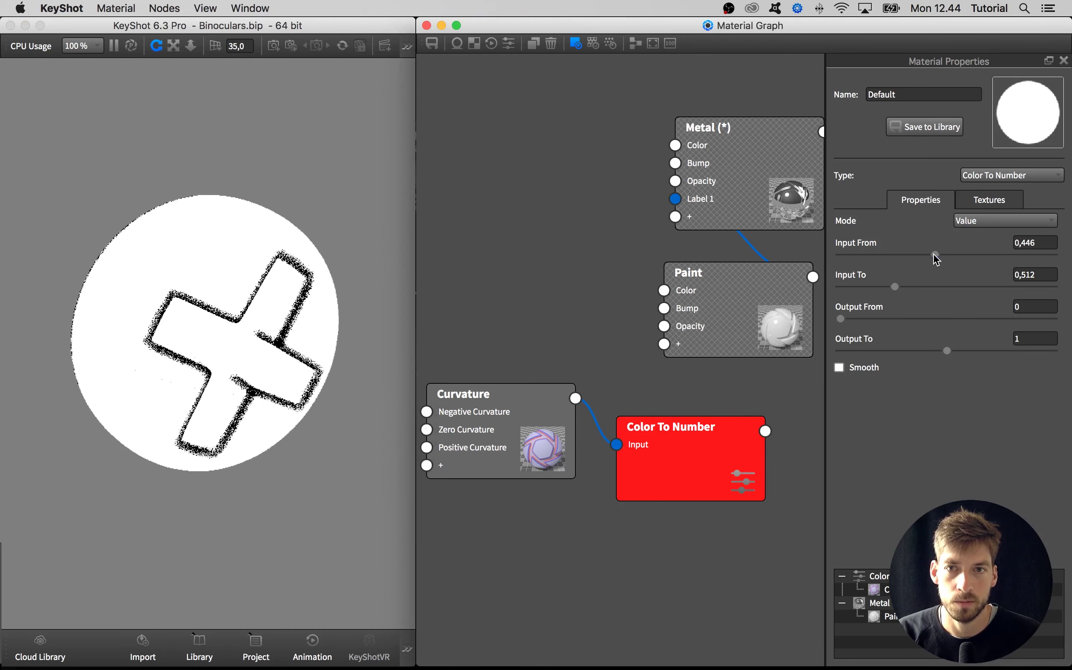
Shift the Curvature and Color To Number nodes away from Paint, end the preview and connect Color To Number to Paint's Opacity
left_click_drag(517, 429, 429, 416)
mouse_move(746, 421)
left_mouse_down()
mouse_move(657, 395)
mouse_move(666, 411)
left_mouse_up()
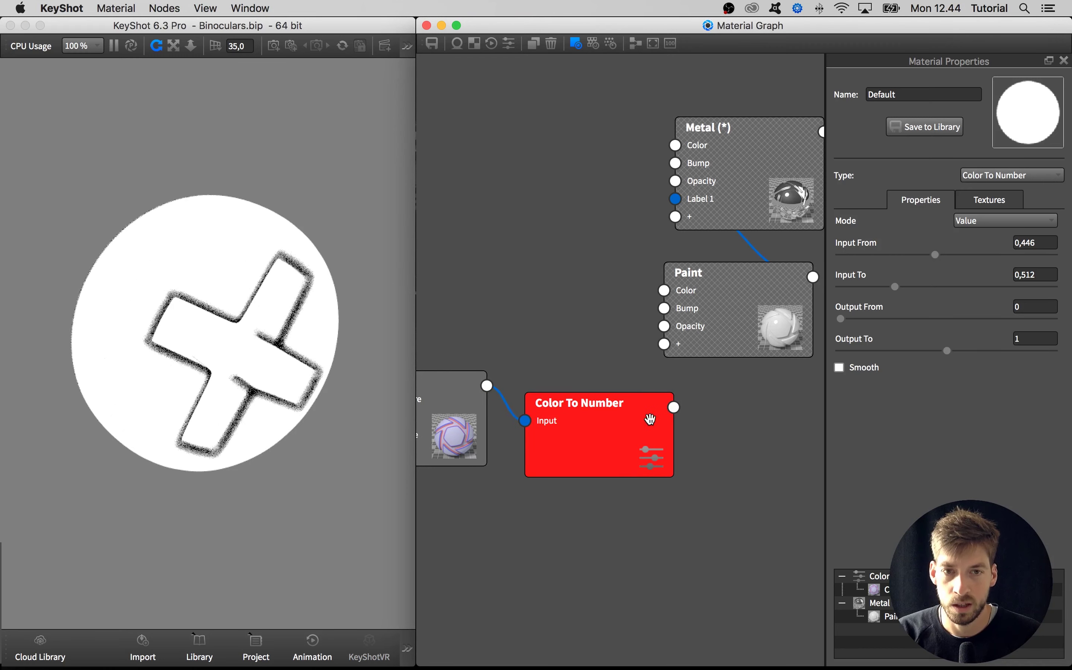
key("c")
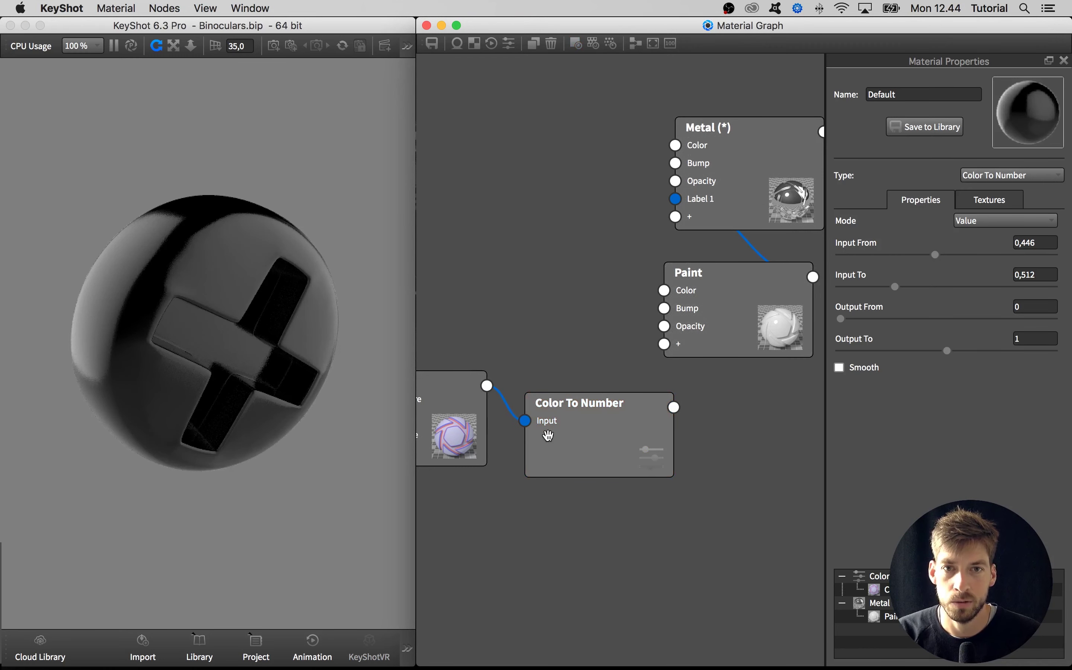
mouse_move(676, 410)
left_mouse_down()
mouse_move(718, 406)
mouse_move(667, 330)
left_mouse_up()
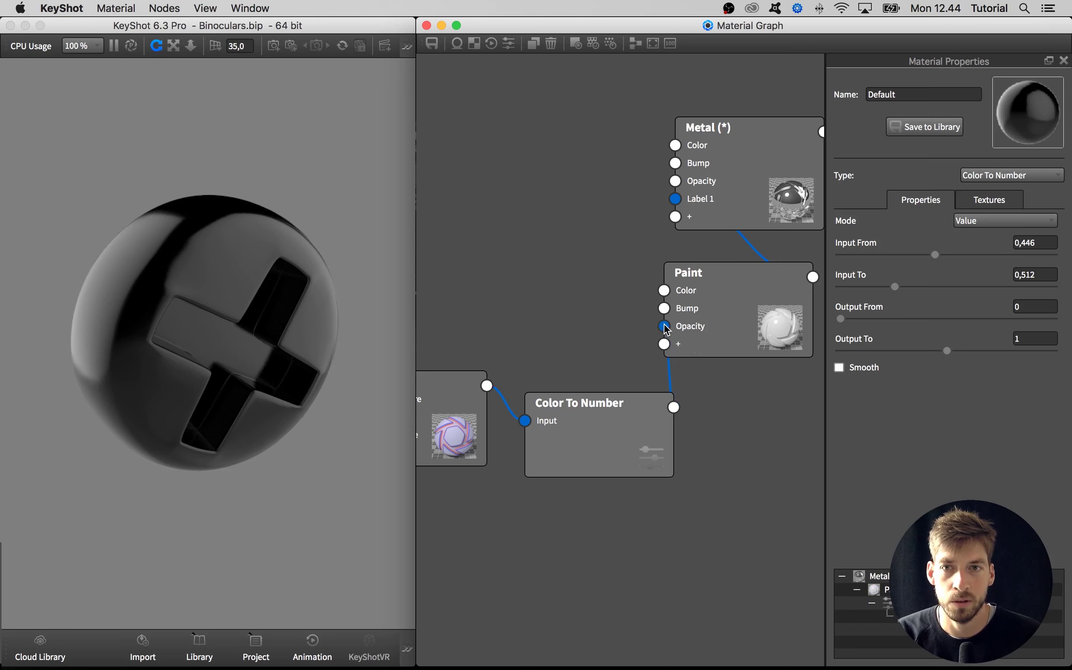
Examine the exposed metal along the cross recess up close and compare it with the Color To Number mask preview
left_click_drag(264, 365, 341, 340)
scroll(256, 337, "up", 5)
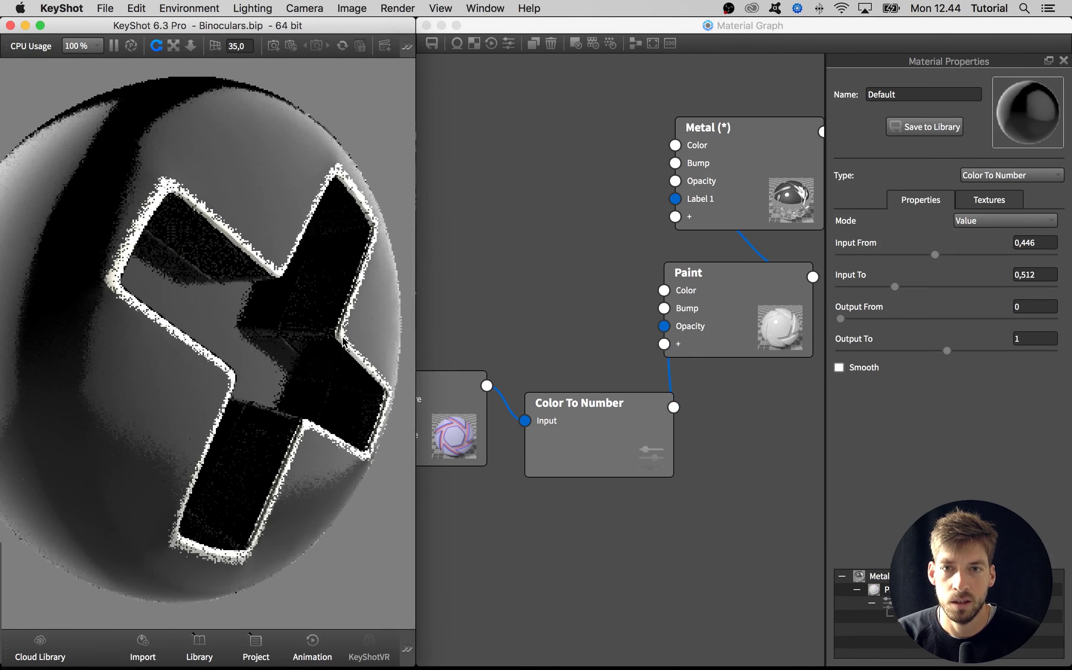
left_click(580, 445)
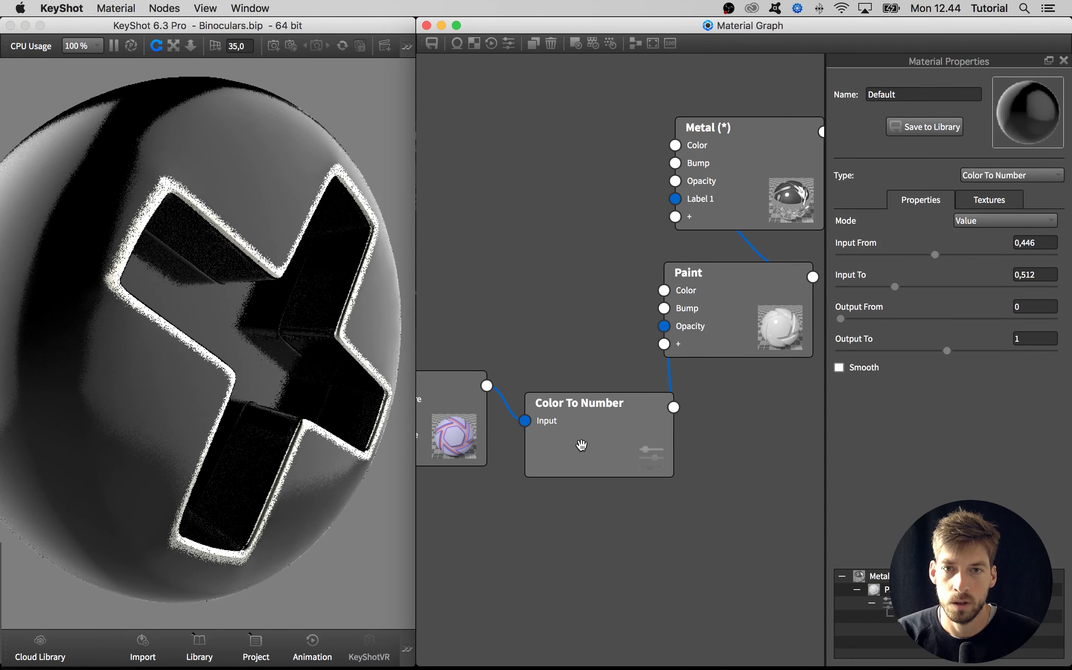
key("c")
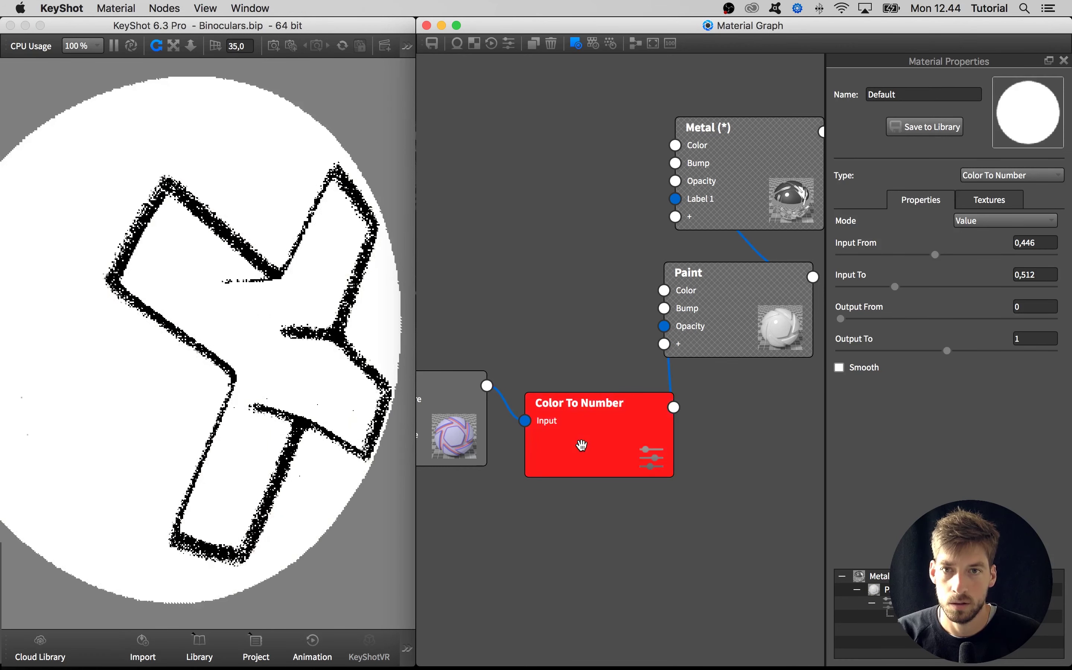
key("c")
left_click(279, 447)
left_click_drag(278, 447, 188, 241)
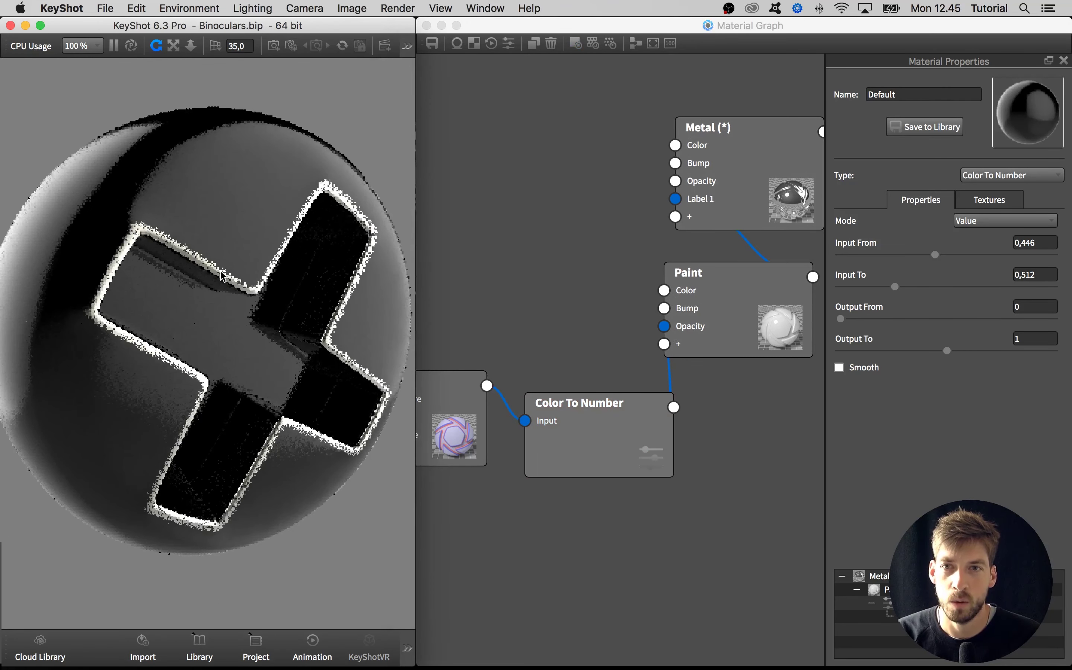
Rearrange the Curvature, Color To Number and Paint nodes to free space below them
left_click_drag(456, 417, 407, 311)
left_click_drag(591, 427, 552, 406)
left_click_drag(743, 323, 755, 324)
left_click_drag(584, 430, 573, 406)
Add a Color Composite utility node below the Paint node
right_click(605, 492)
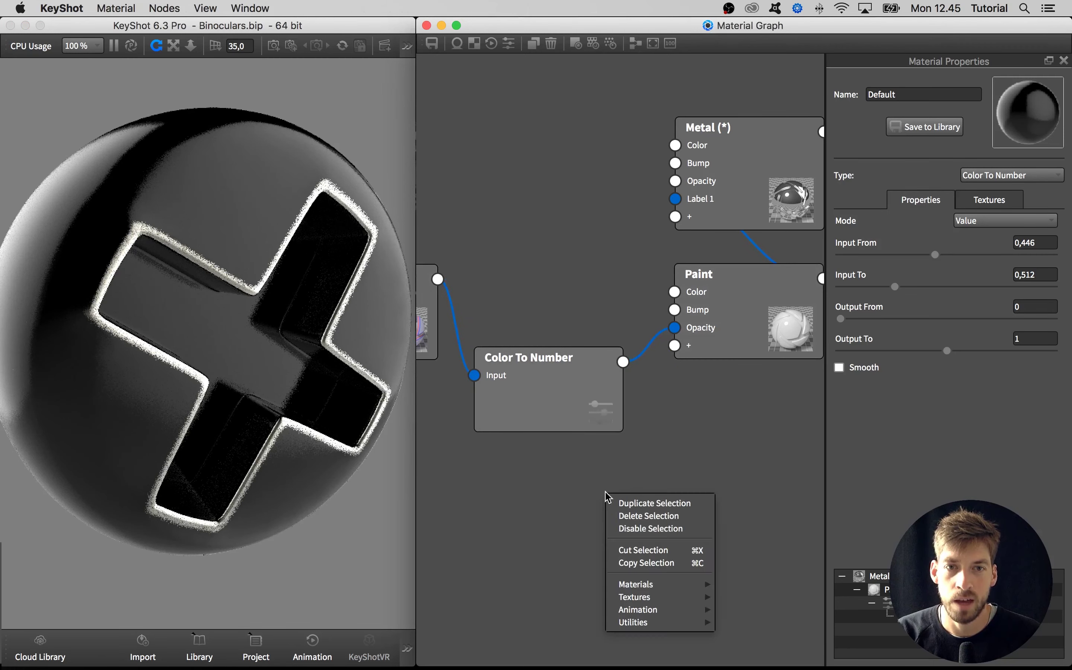
mouse_move(654, 586)
mouse_move(659, 625)
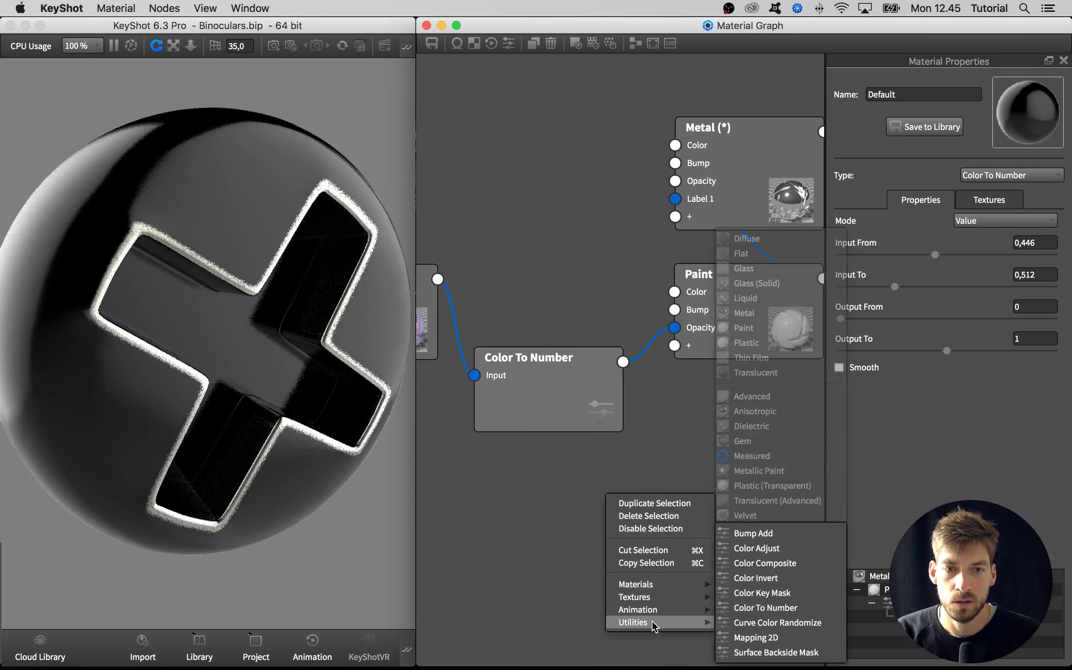
left_click(758, 564)
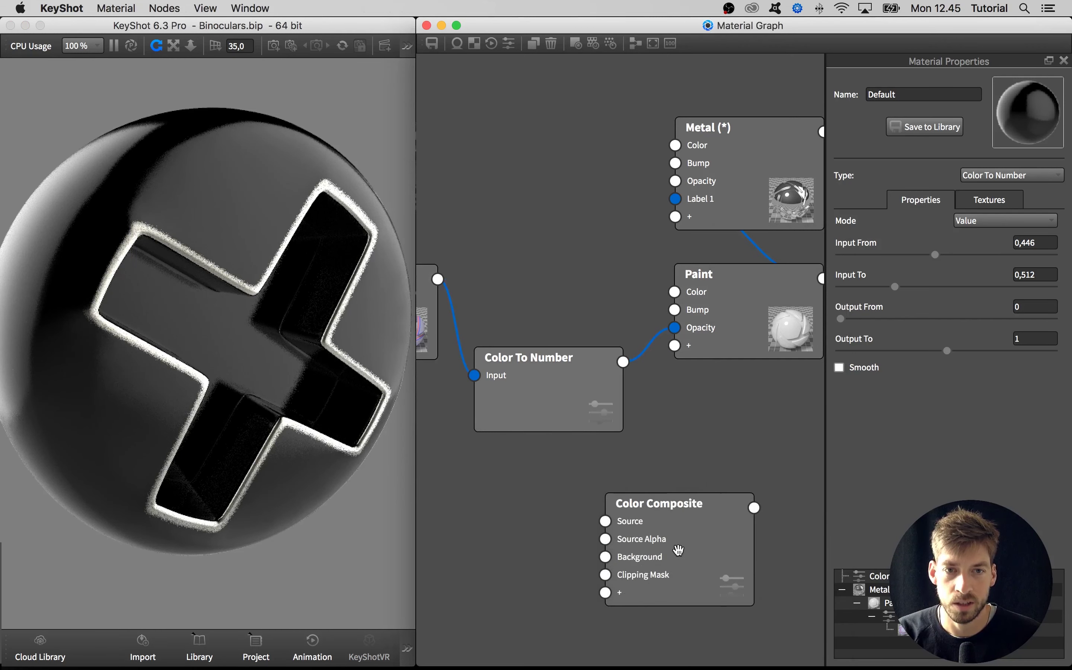
left_click_drag(682, 503, 695, 496)
Route Color To Number into the Color Composite's Source and its output into Paint's Opacity, then tidy the node layout
left_click_drag(624, 370, 626, 507)
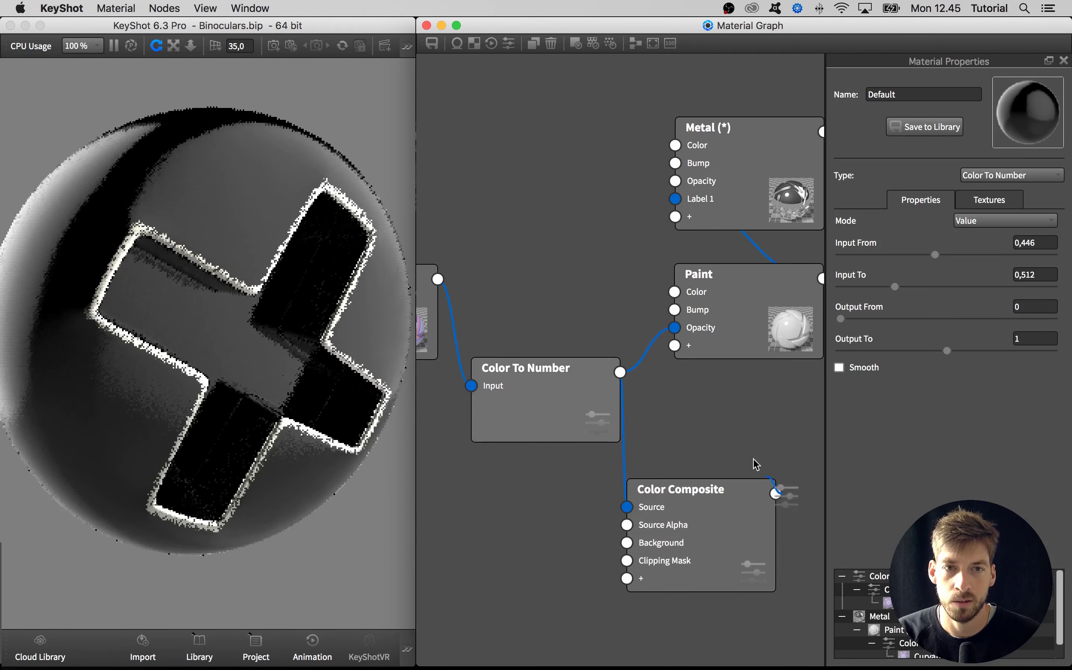
left_click_drag(775, 493, 674, 327)
left_click_drag(689, 505, 721, 470)
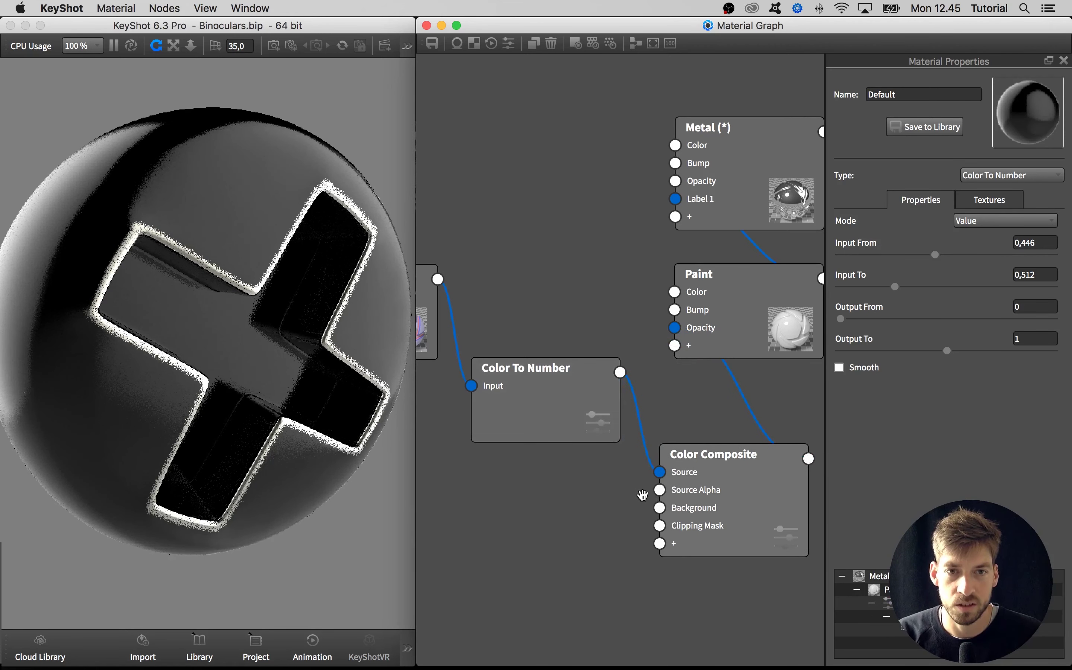
scroll(643, 494, "down", 2)
left_click_drag(591, 426, 585, 421)
left_click(591, 461)
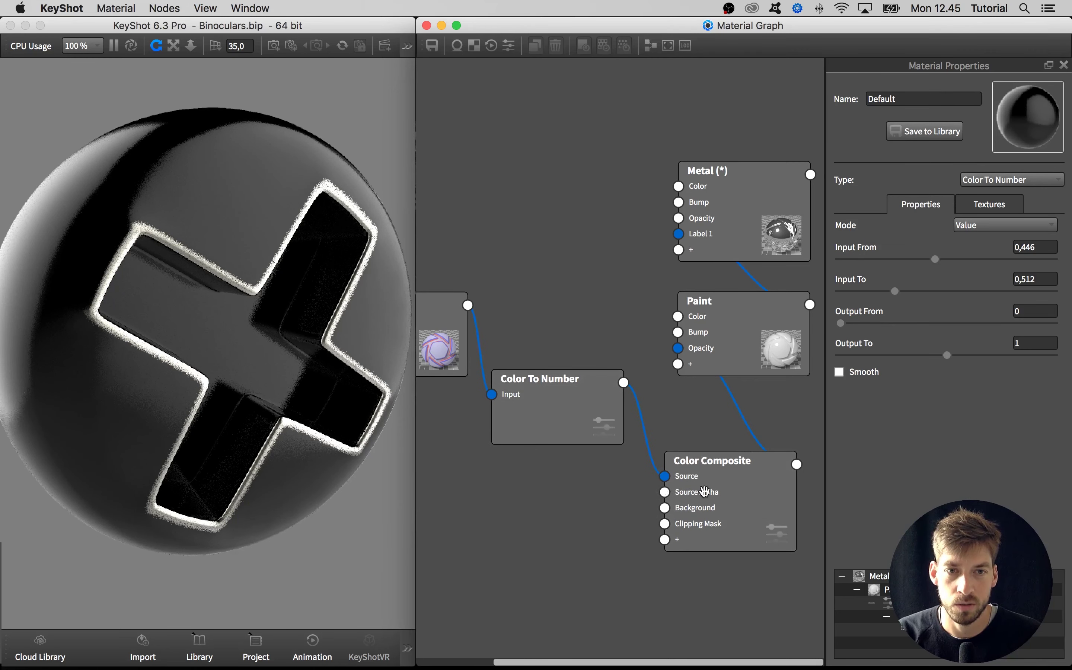
left_click_drag(714, 493, 717, 486)
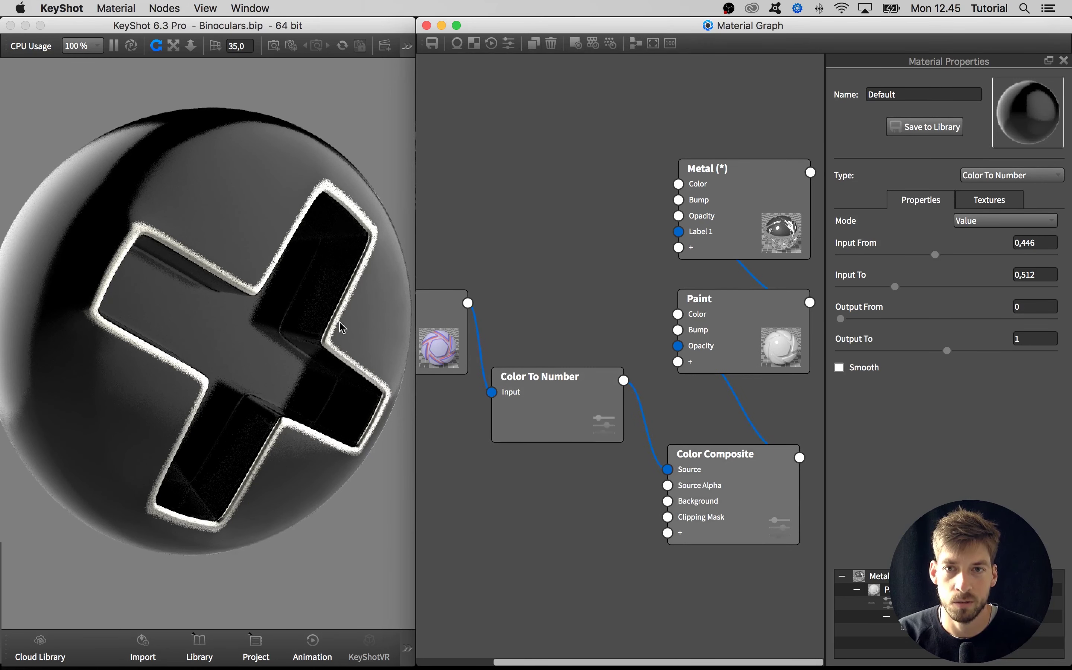
left_click_drag(442, 340, 440, 345)
Search the library's Color Maps textures for "metal"
left_click(341, 406)
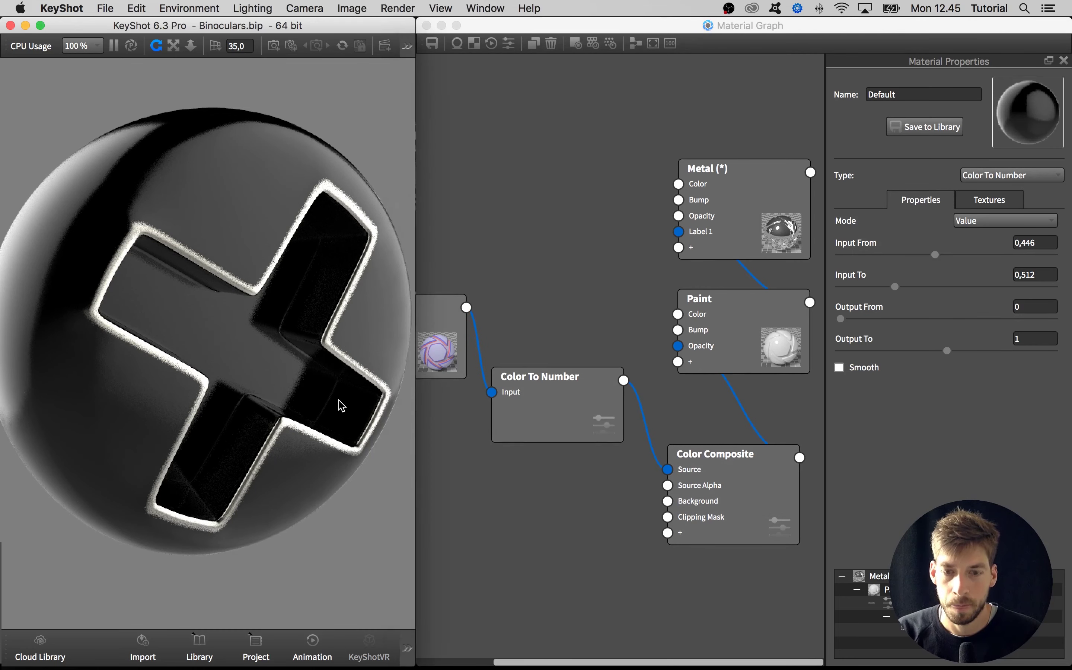
key("m")
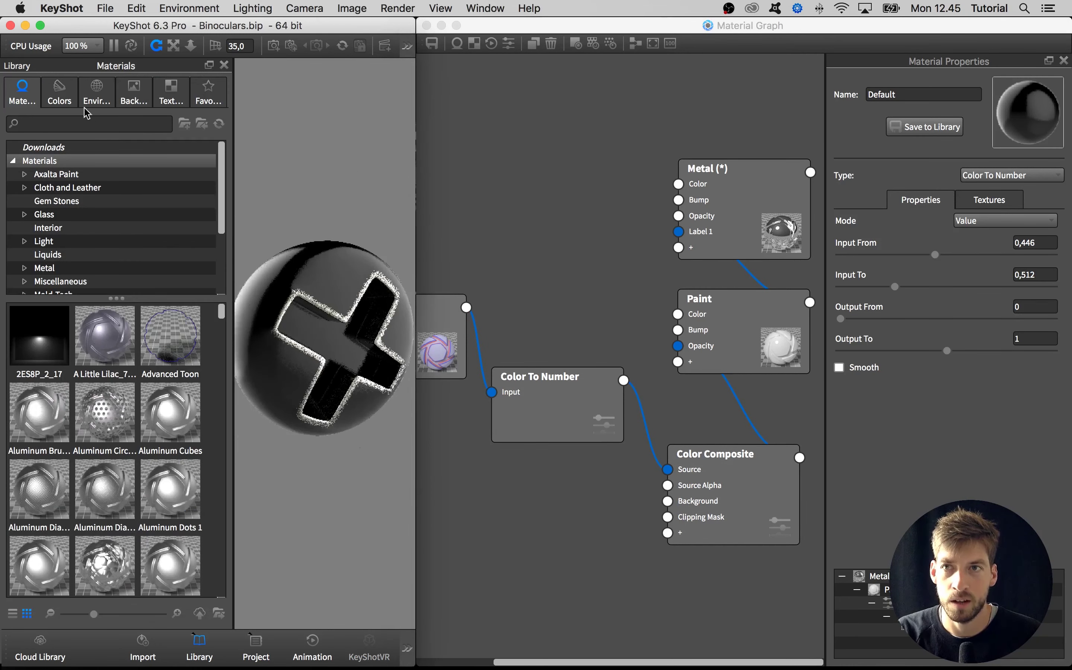
left_click(172, 95)
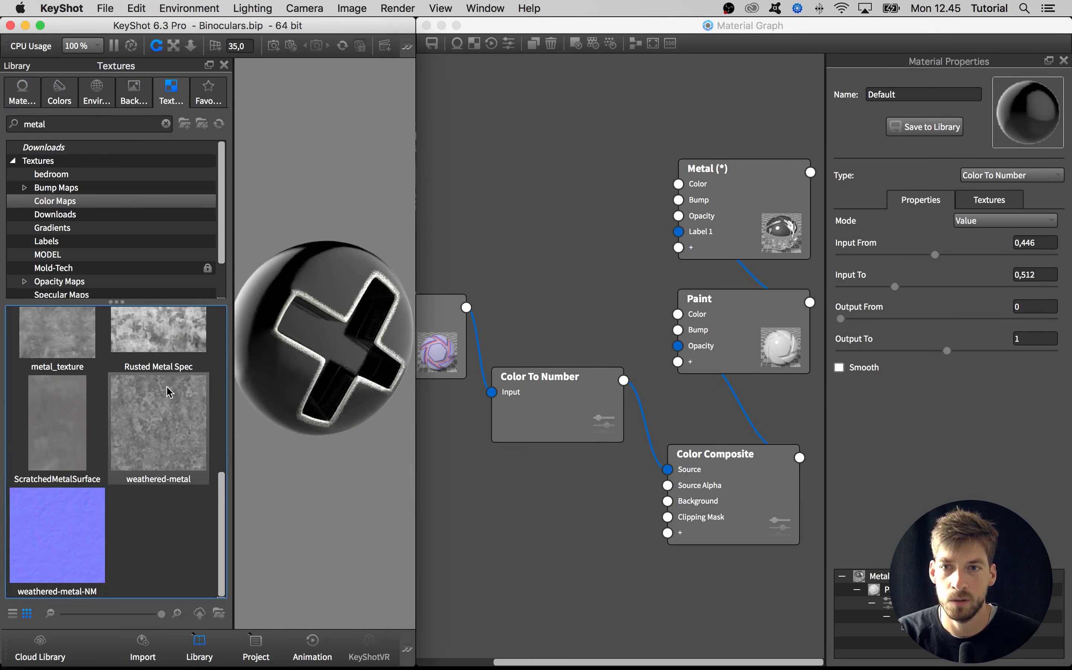
scroll(164, 377, "up", 5)
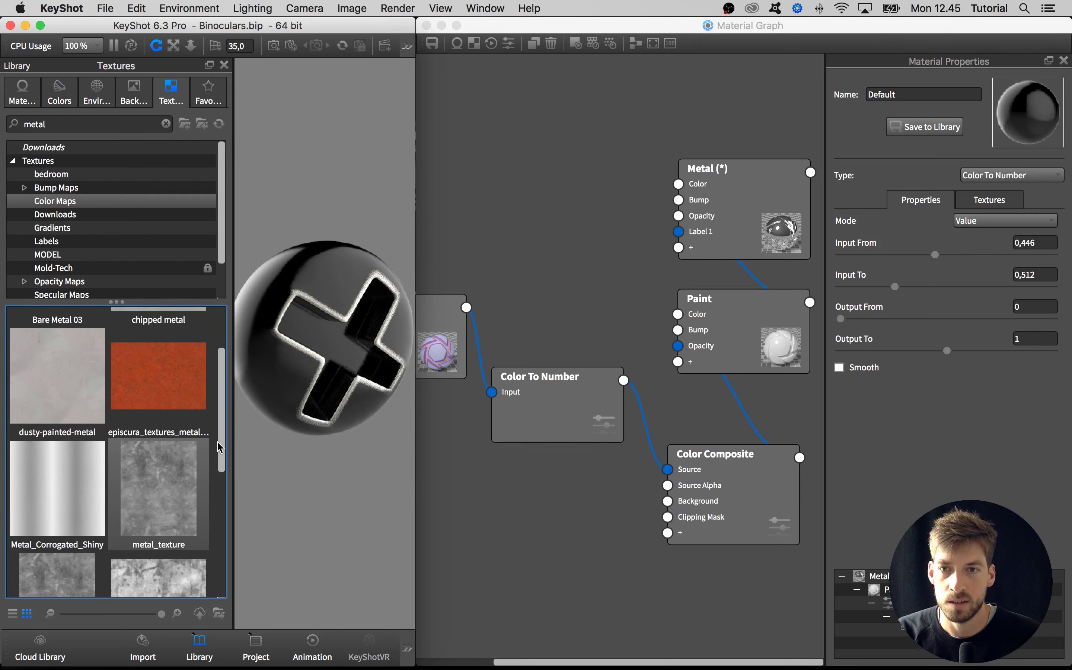
scroll(197, 463, "down", 1)
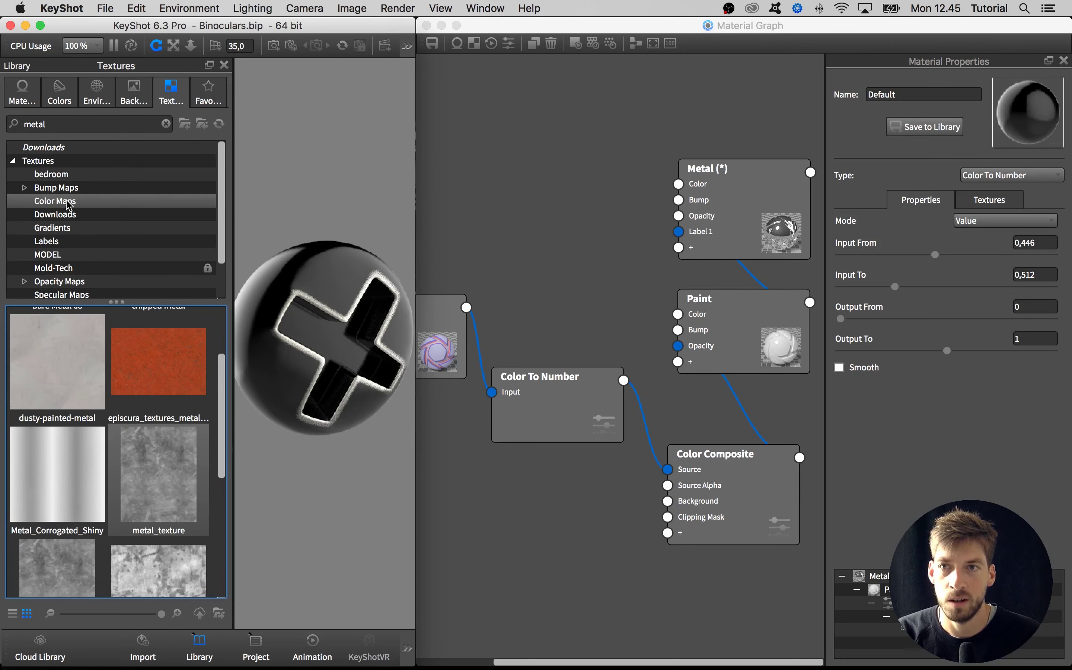
double_click(64, 124)
type("metal")
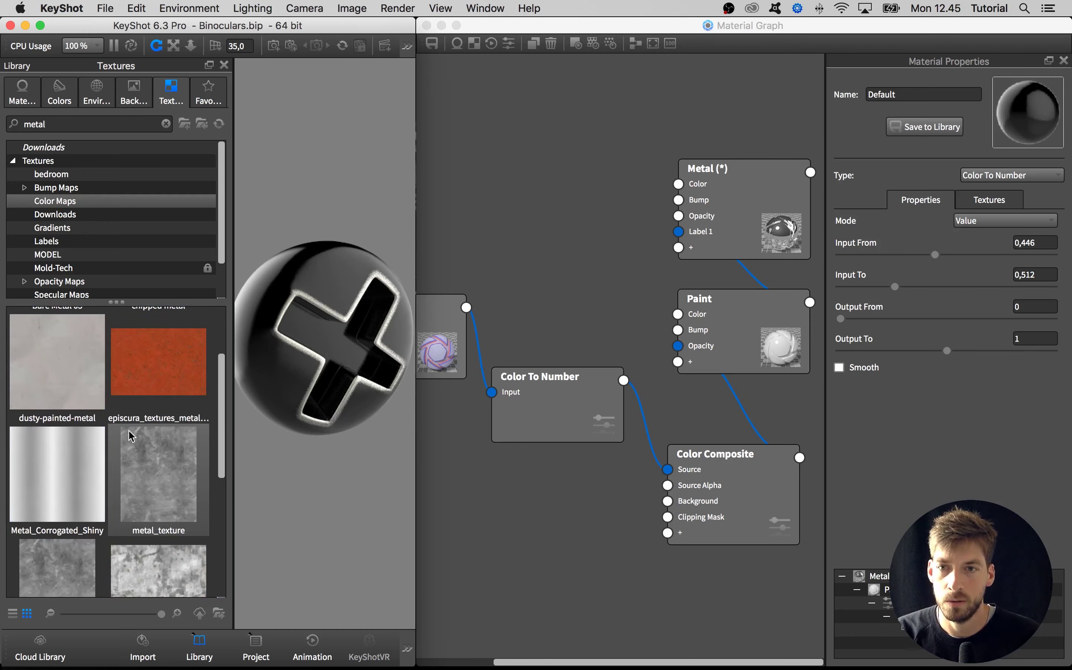
Add the metal_texture image to the material graph as a Texture Map and connect it to the Color Composite's Source Alpha
left_click_drag(130, 435, 465, 489)
left_click_drag(597, 498, 668, 486)
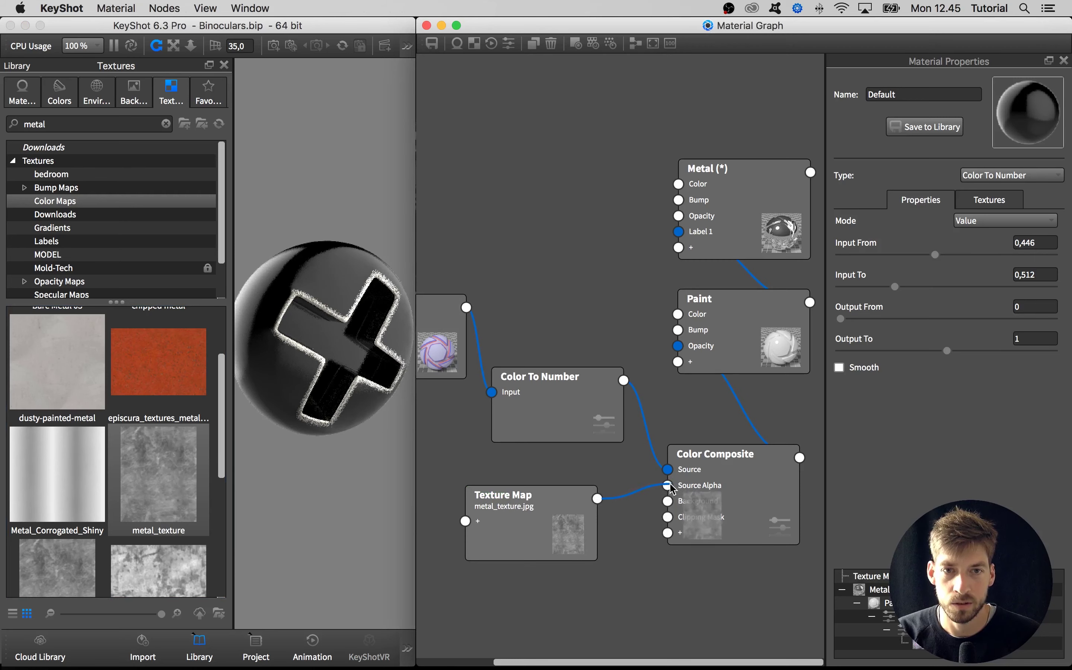
left_click(224, 64)
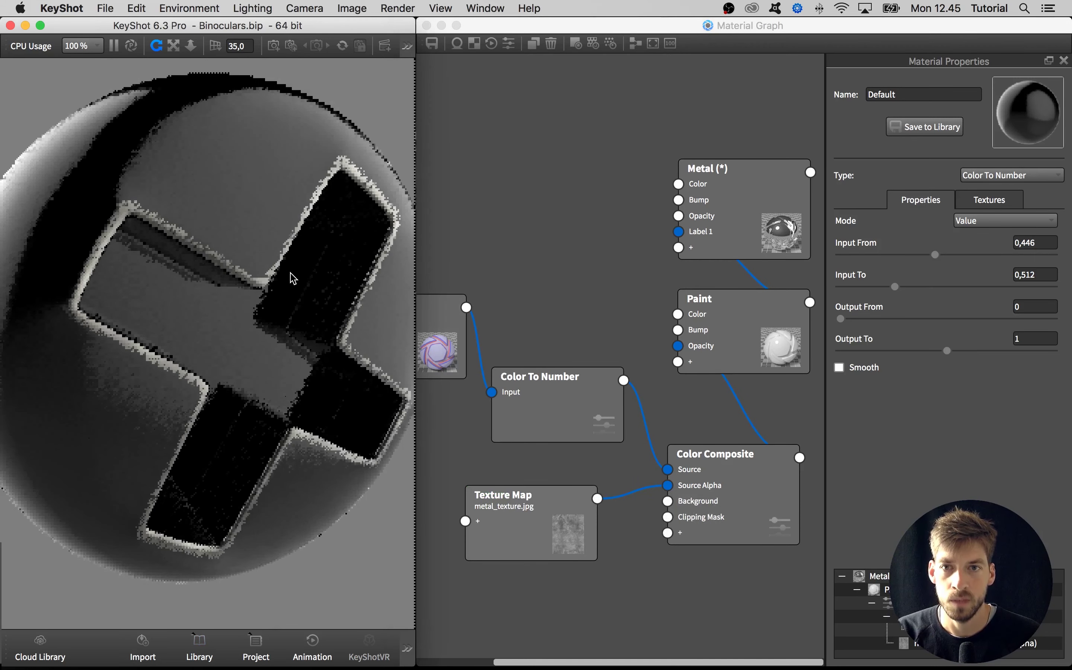
left_click_drag(508, 503, 503, 490)
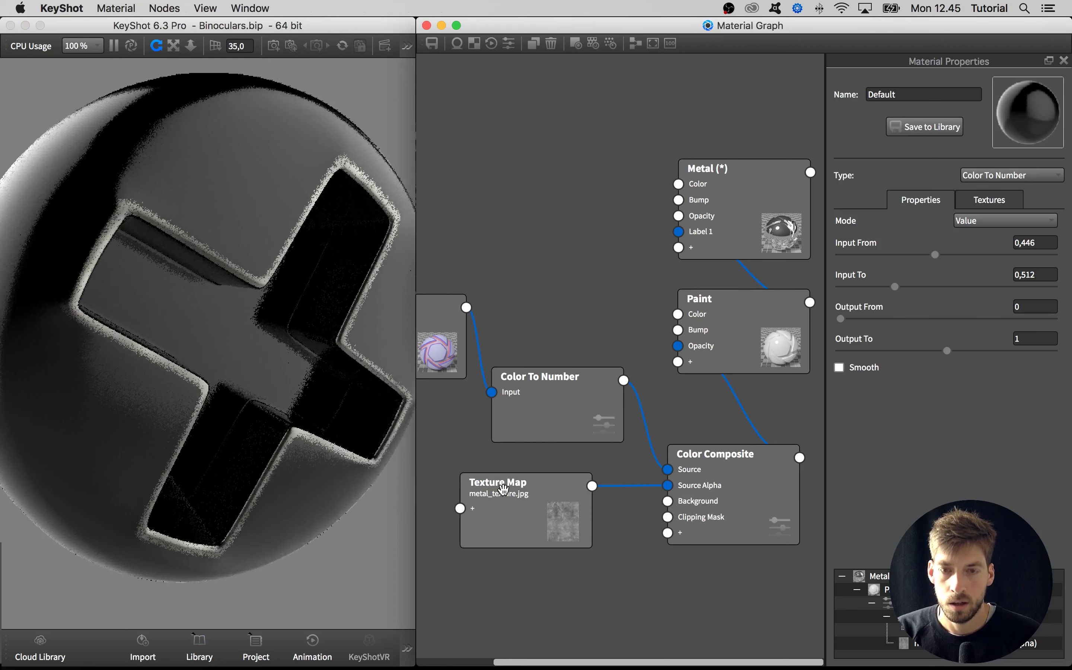
Preview the metal_texture node on the screw head and reduce its mapping scale to 0,072
double_click(503, 489)
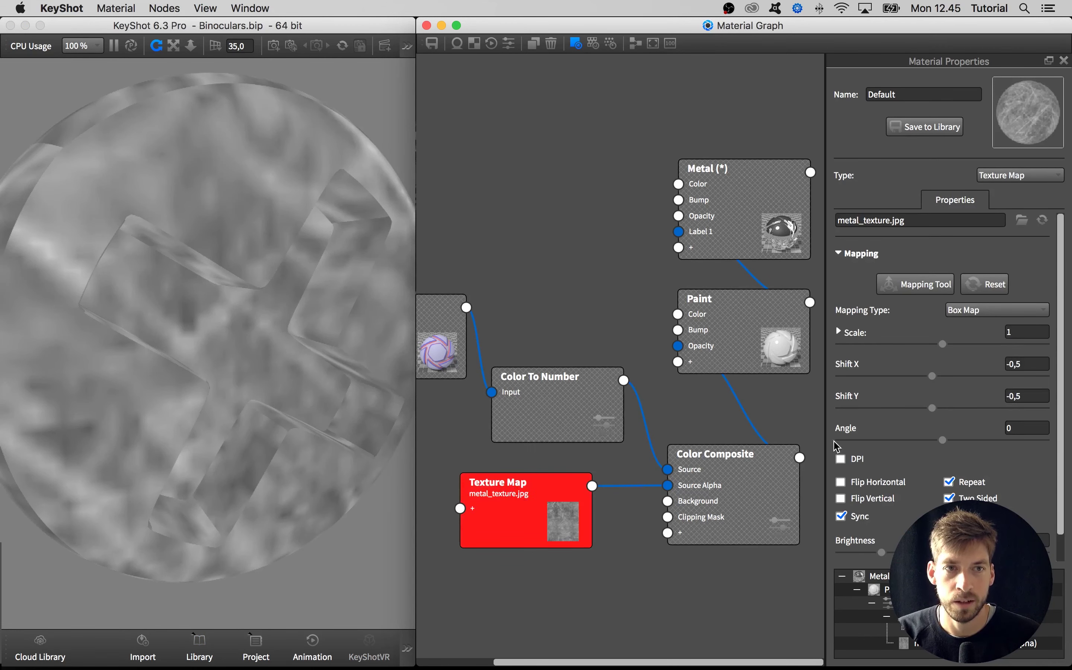
left_click_drag(903, 344, 861, 344)
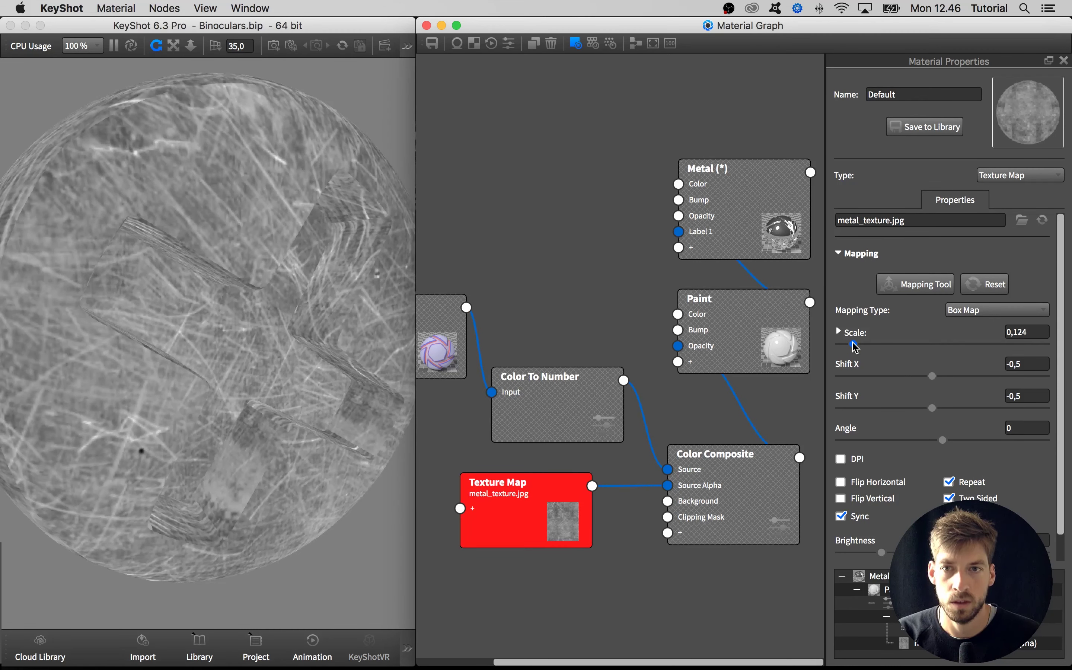
left_click_drag(855, 348, 849, 346)
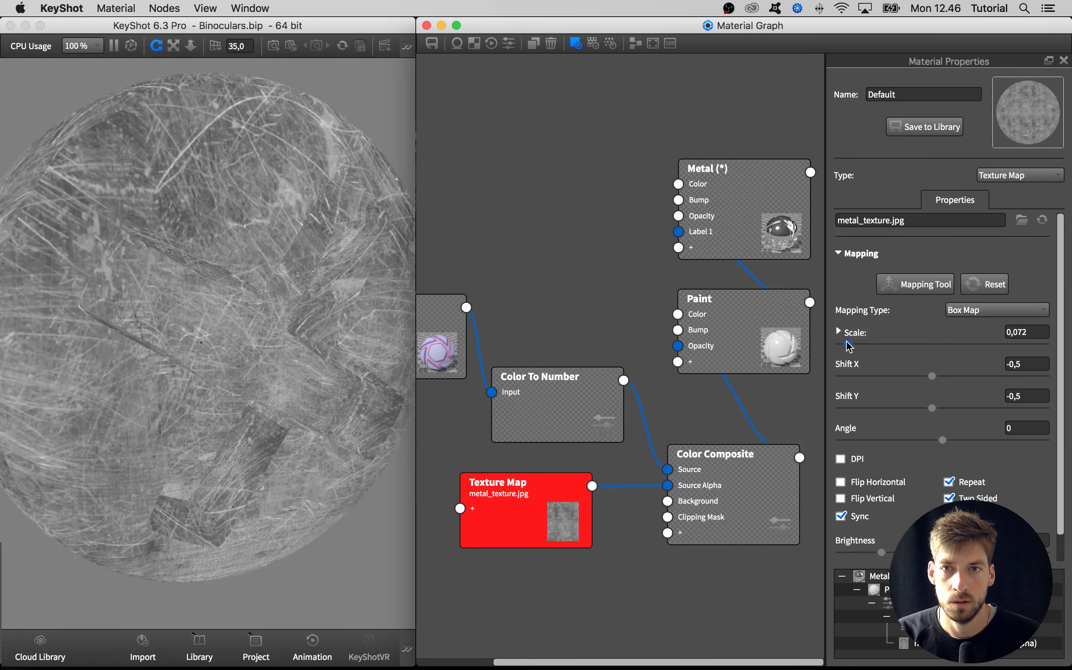
Add a second Color To Number utility node between the metal_texture map and the Color Composite, spacing the nodes to fit it
left_click_drag(555, 511, 431, 506)
right_click(548, 513)
mouse_move(571, 563)
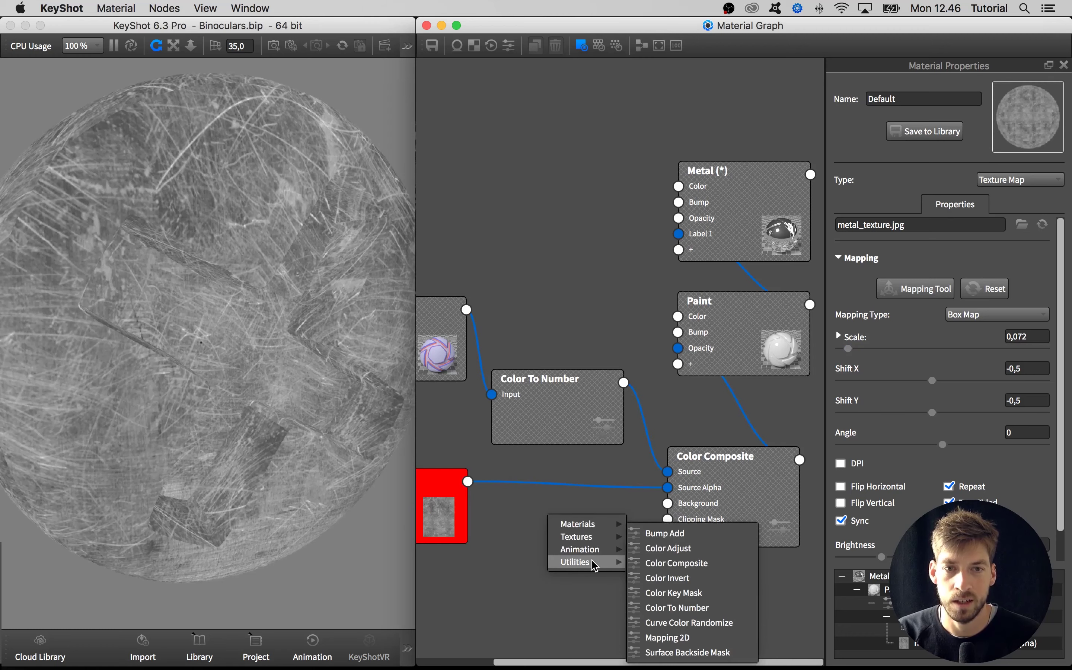
left_click(676, 607)
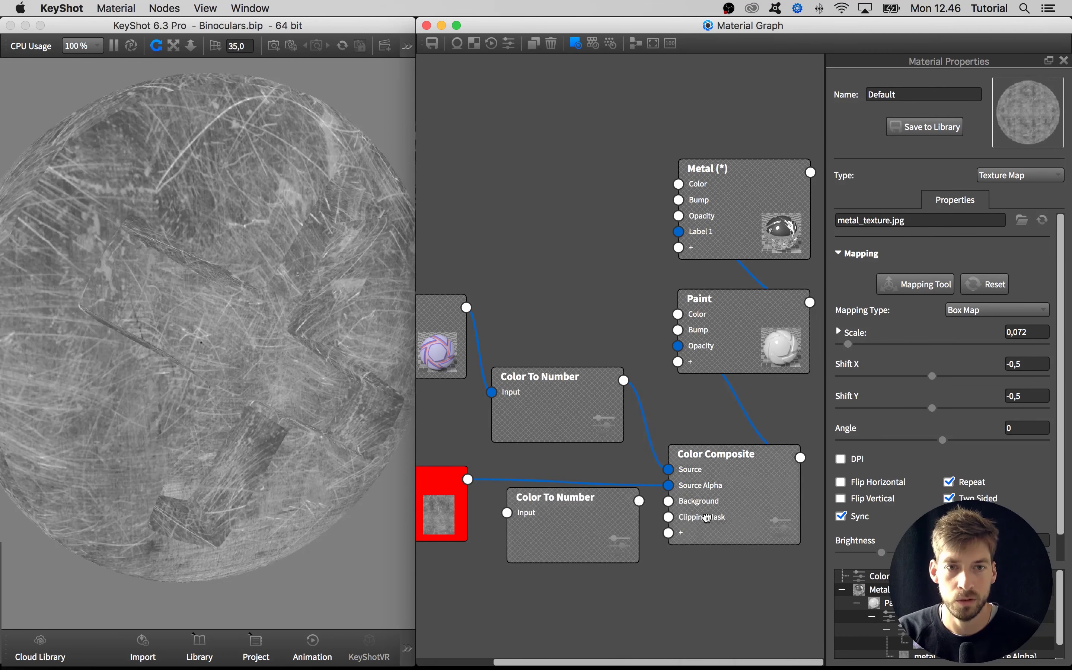
left_click_drag(708, 517, 756, 525)
left_click_drag(573, 524, 572, 519)
Route the metal_texture map through the new Color To Number node into the Color Composite's Source Alpha
left_click_drag(468, 479, 507, 509)
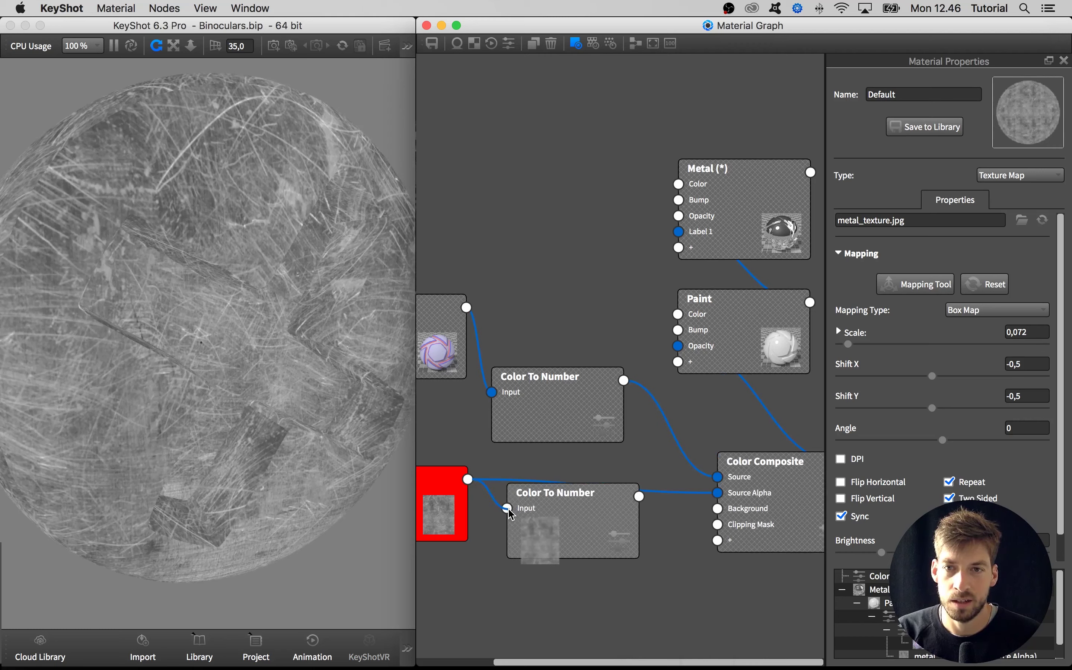
left_click_drag(640, 503, 717, 492)
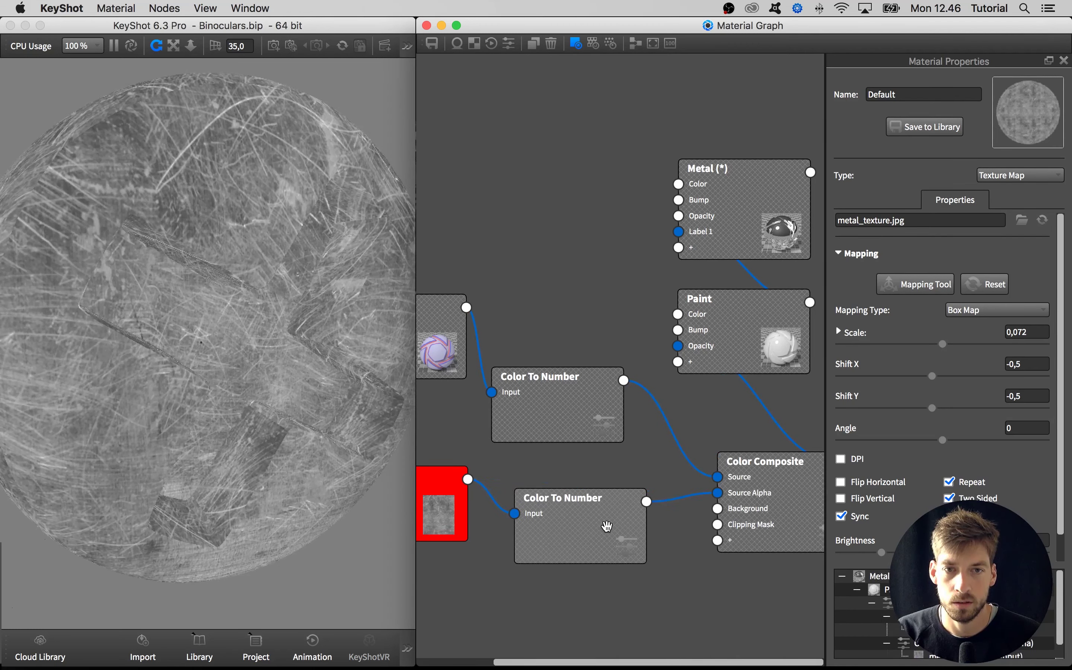
left_click_drag(606, 525, 603, 515)
Set the new Color To Number's Input From to 0,189 and Input To to 0,694, and move the Color Composite closer
left_click(592, 514)
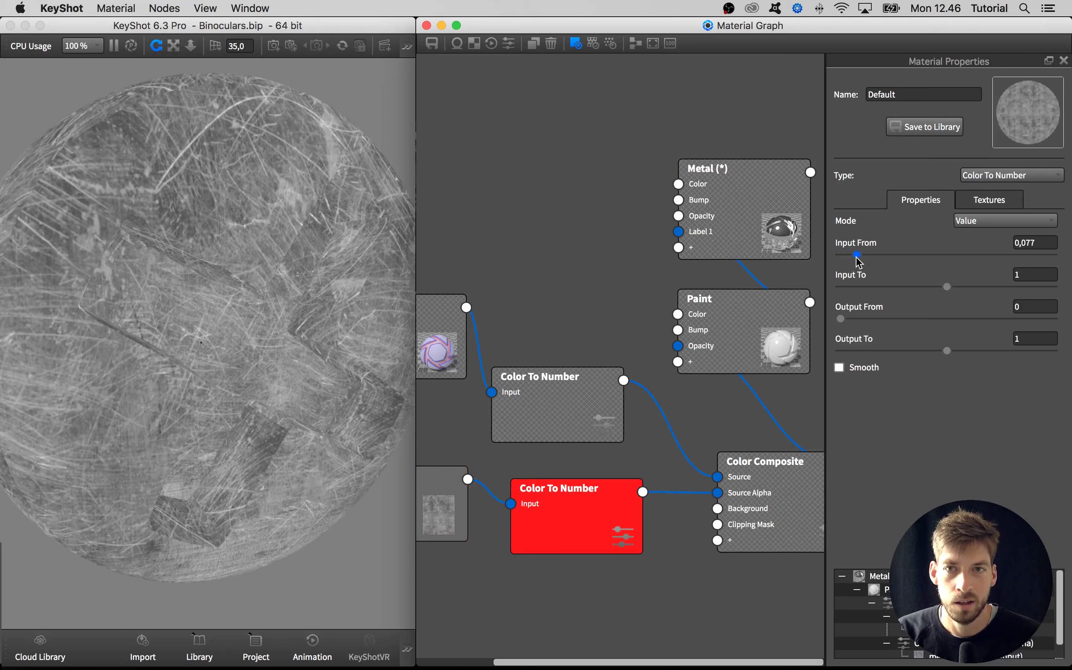
left_click_drag(858, 258, 887, 256)
left_click_drag(947, 286, 880, 256)
left_click_drag(790, 485, 752, 455)
Preview the Color Composite mask, then examine the worn paint around the cross recess from several angles and distances
left_click(751, 455)
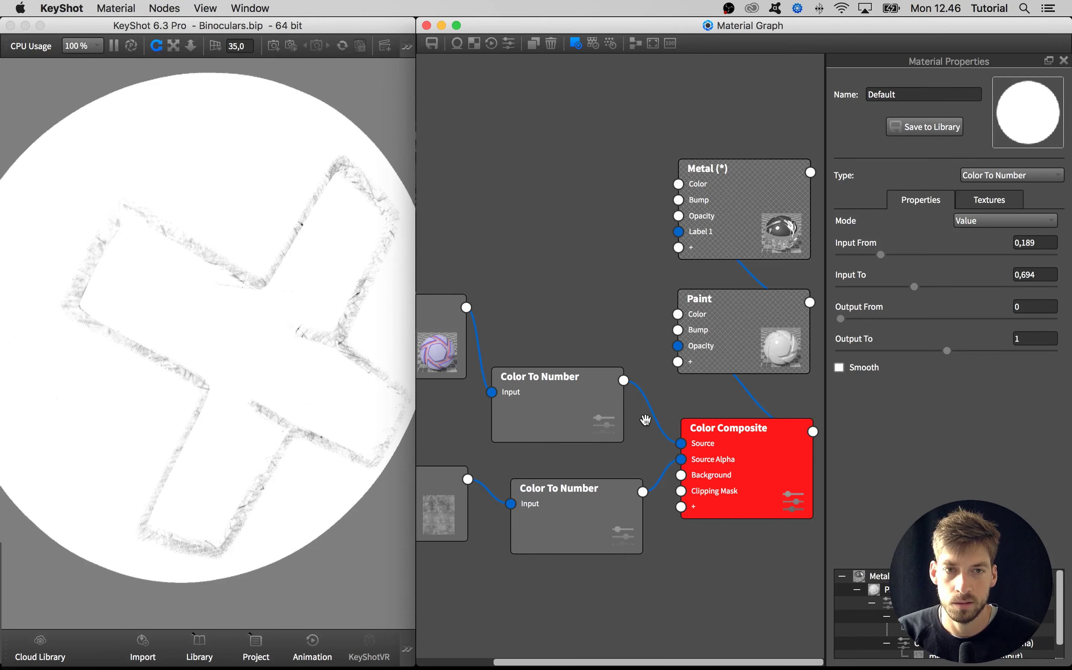
key("c")
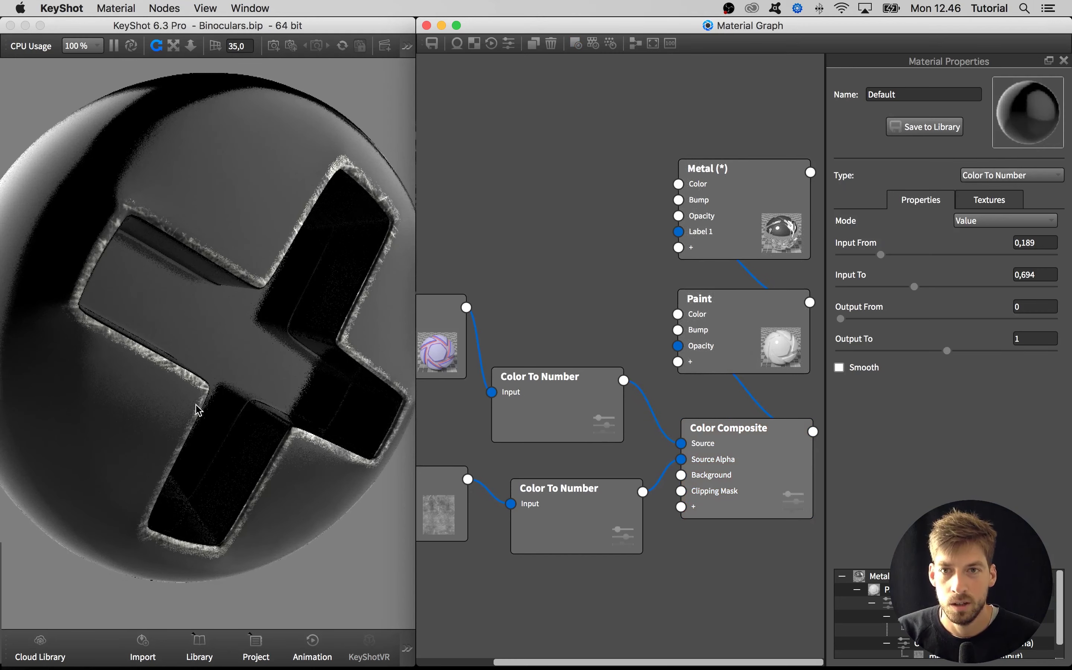
left_click(237, 392)
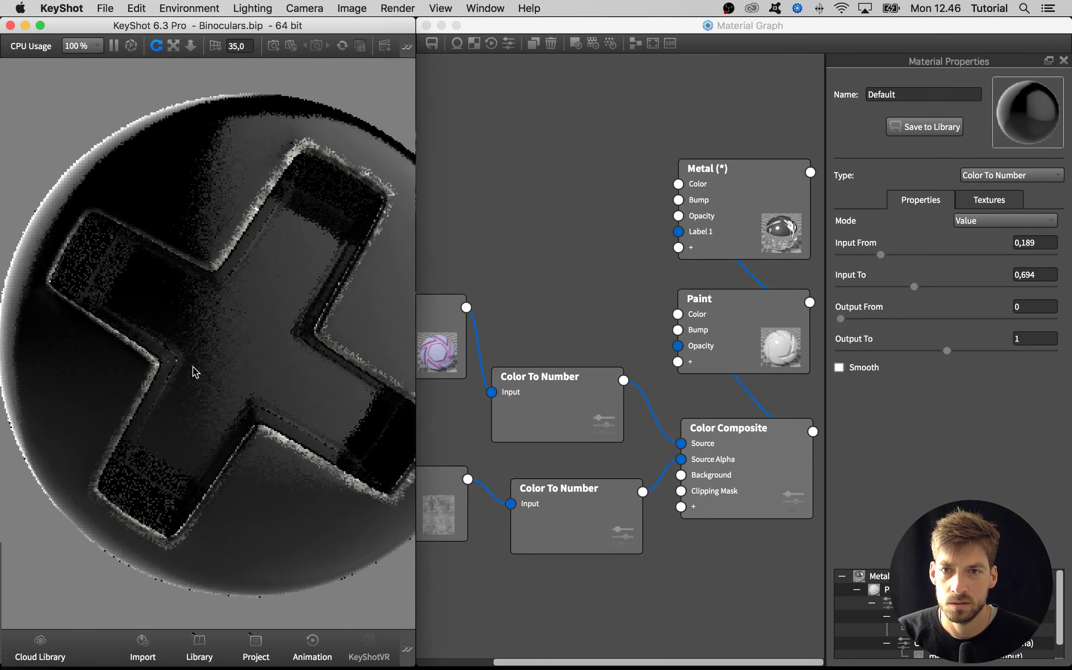
left_click_drag(235, 388, 179, 401)
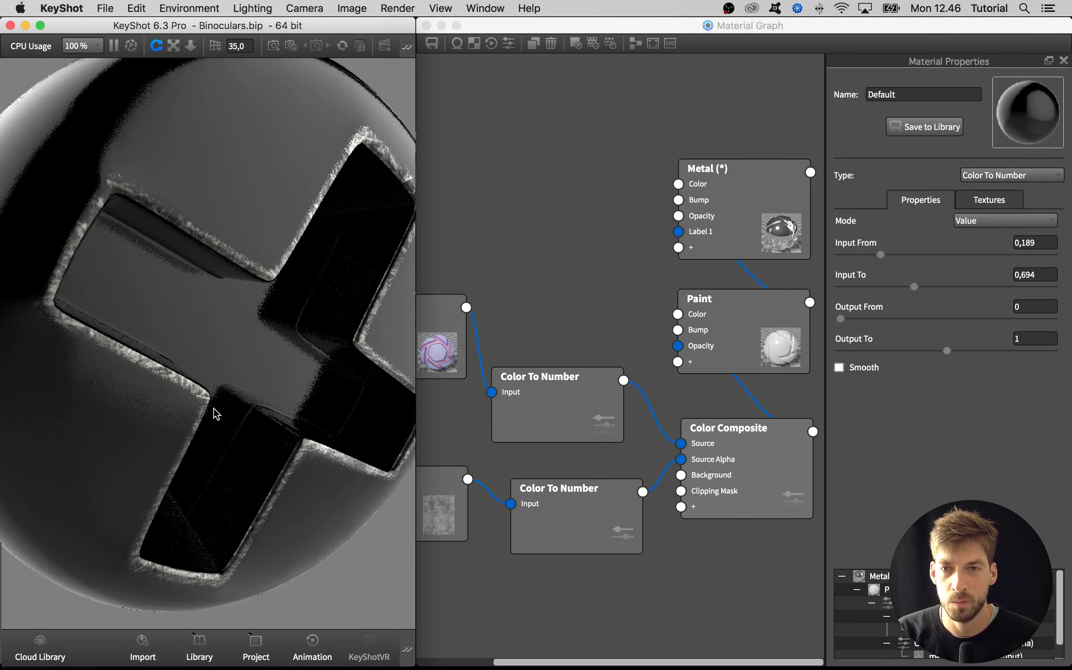
scroll(226, 418, "down", 2)
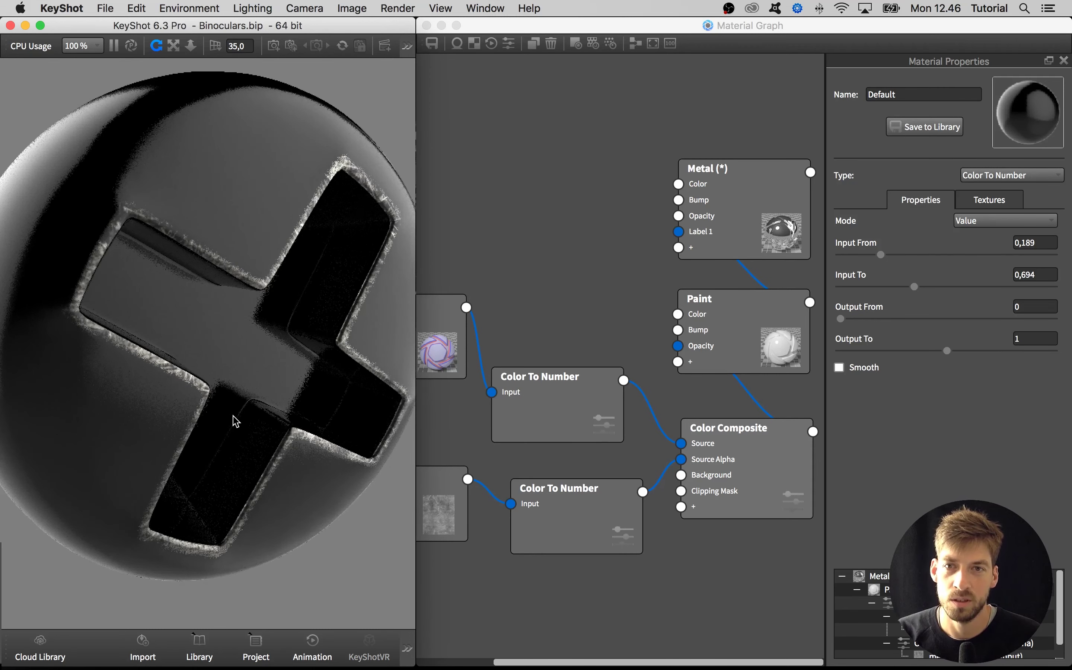
scroll(236, 421, "down", 1)
scroll(242, 416, "down", 2)
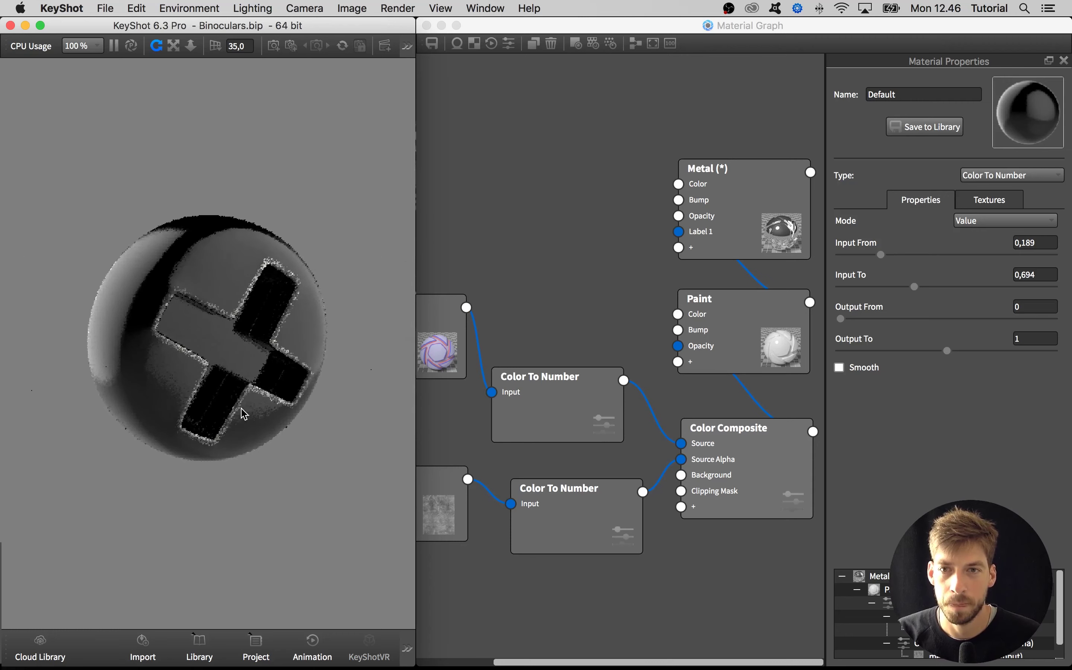
Close the material graph and enlarge the main window to fill the screen
left_click(438, 249)
left_click(426, 25)
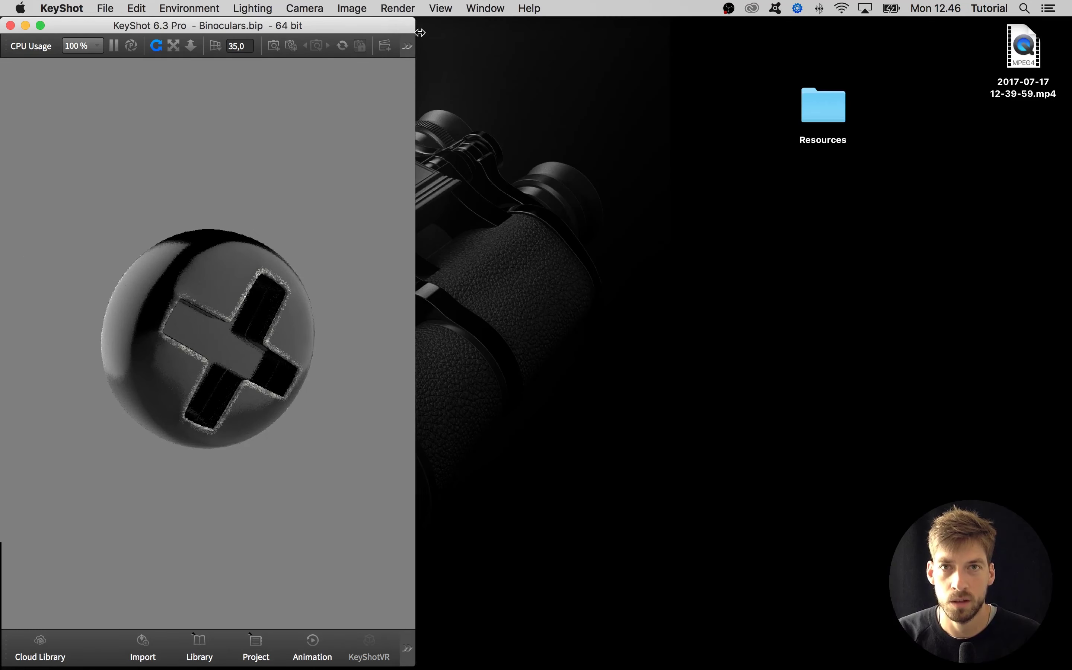
double_click(344, 26)
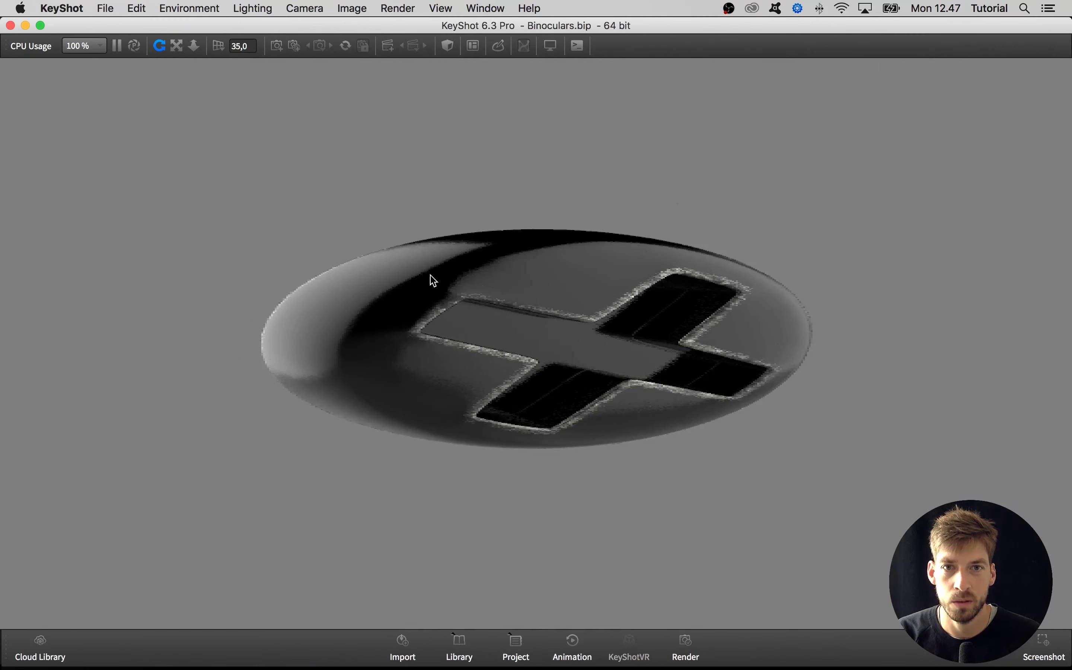
Show all parts of the binoculars model around the isolated screw
right_click(509, 198)
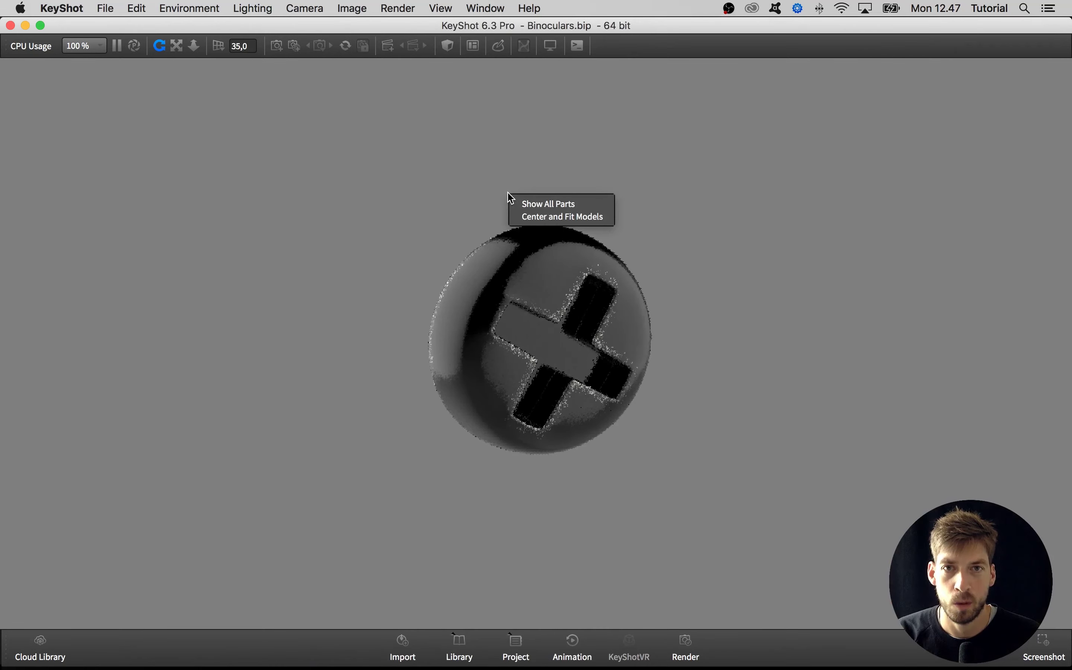
left_click(560, 204)
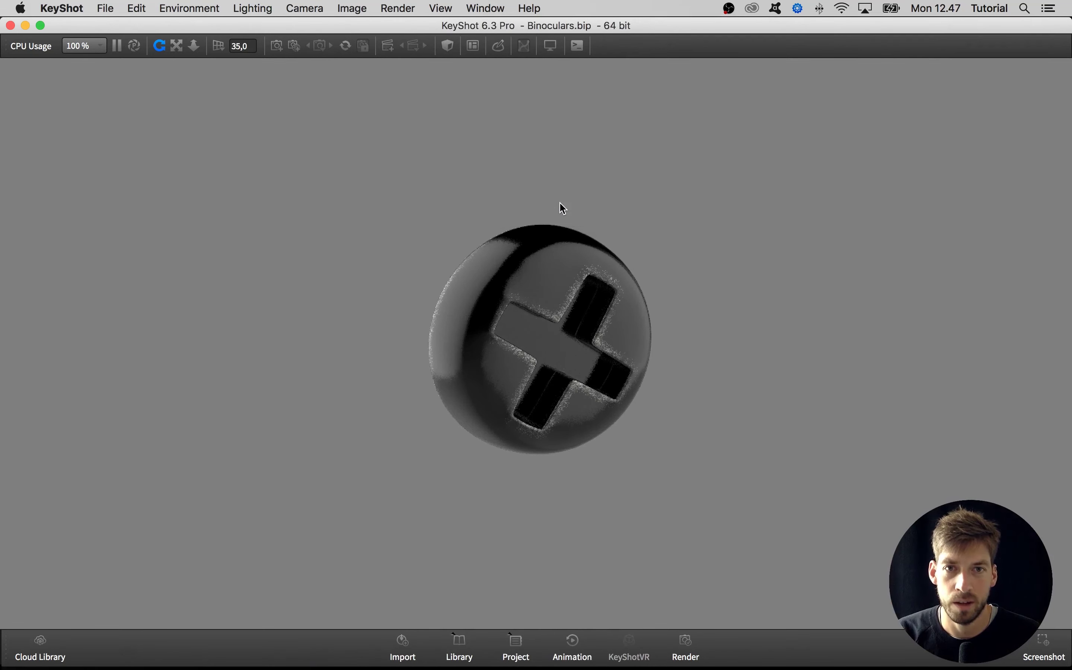
scroll(596, 280, "down", 10)
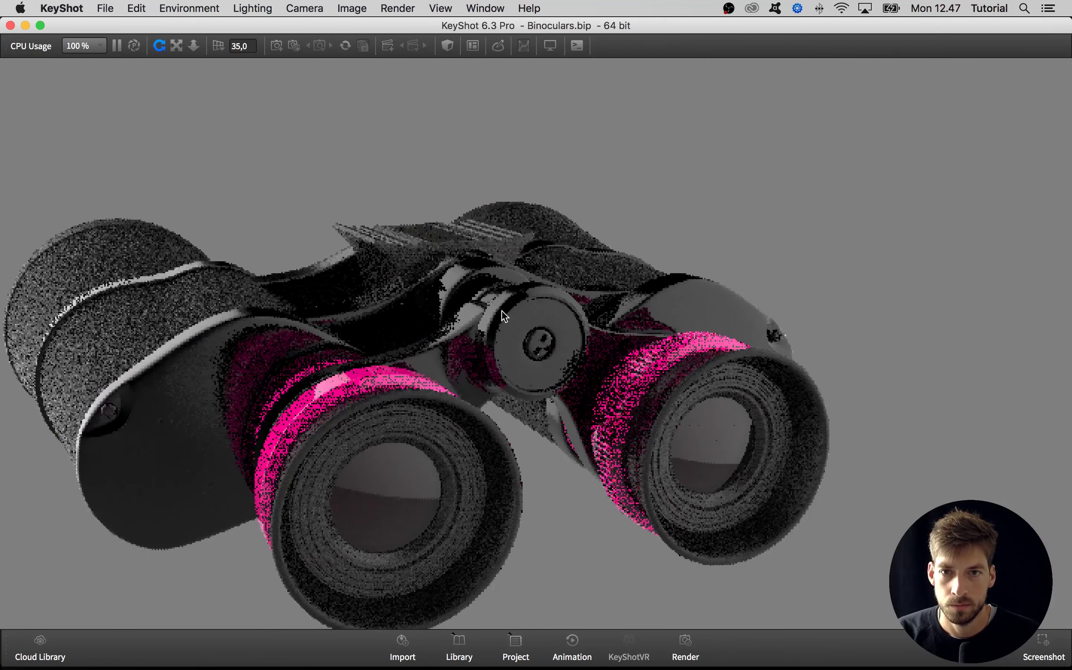
Examine the worn paint on the housing screw up close, then look over the whole binoculars
left_click_drag(397, 330, 227, 371)
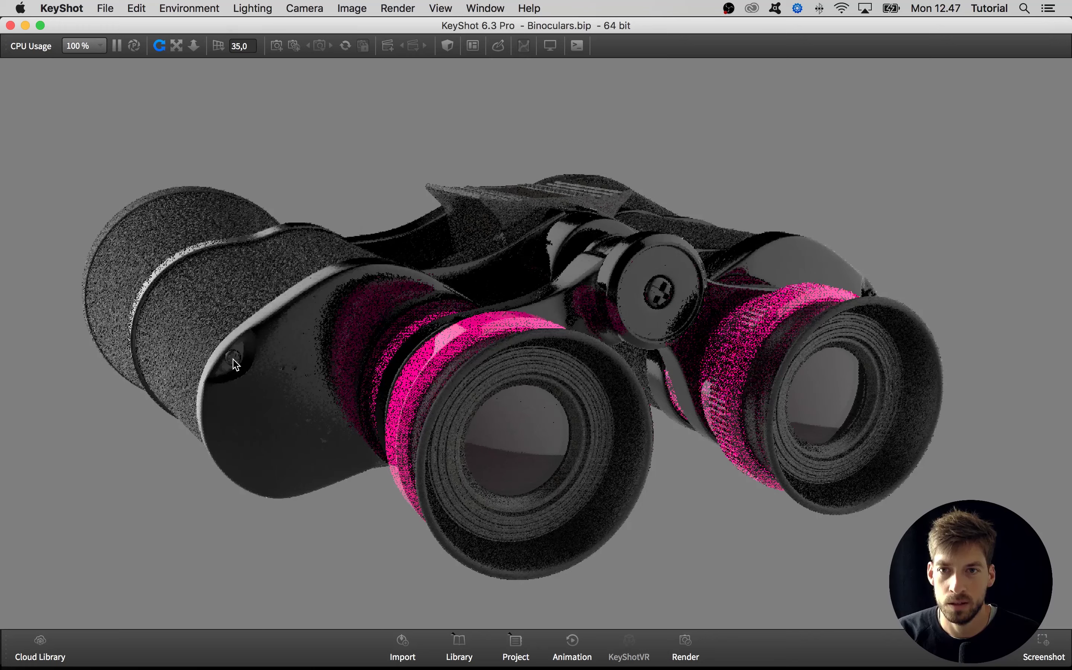
right_click(233, 360)
left_click(261, 294)
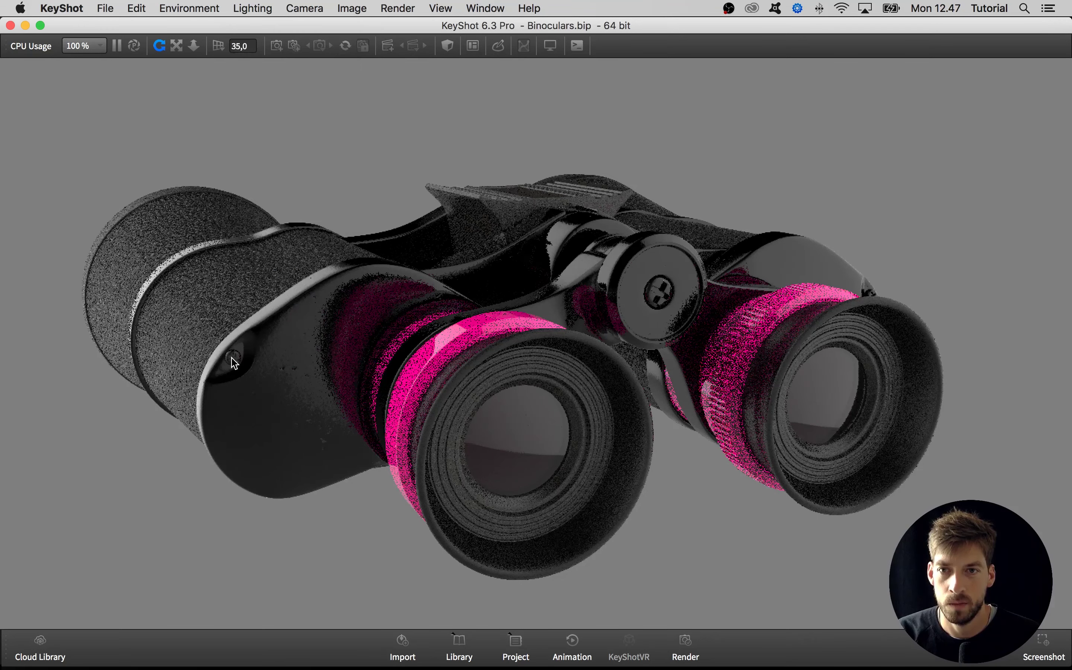
scroll(556, 345, "up", 10)
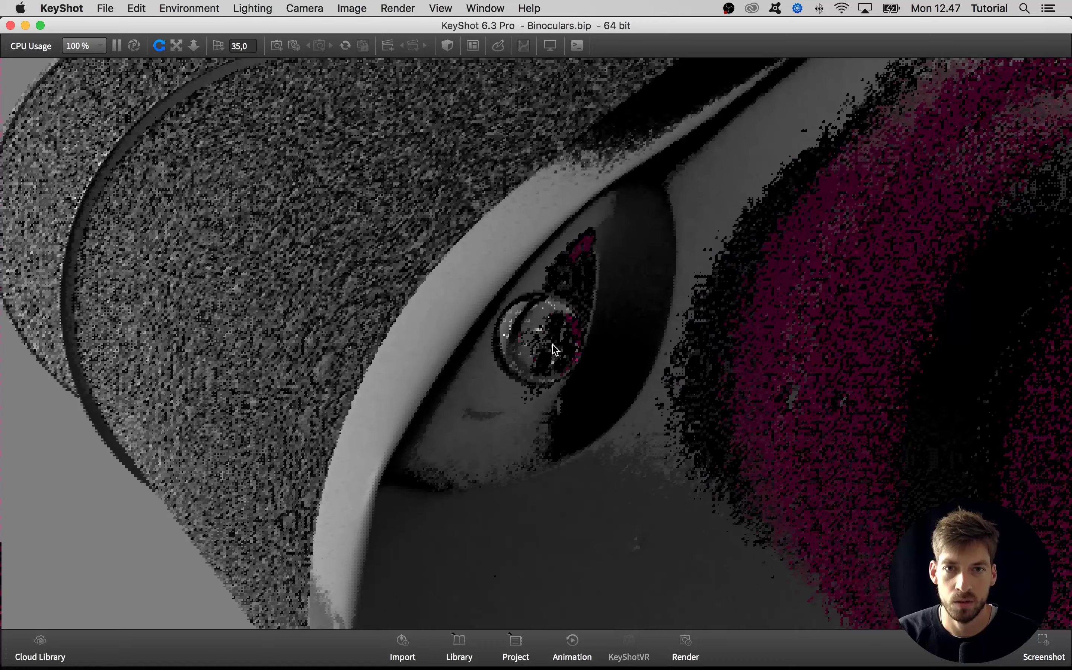
scroll(554, 348, "up", 5)
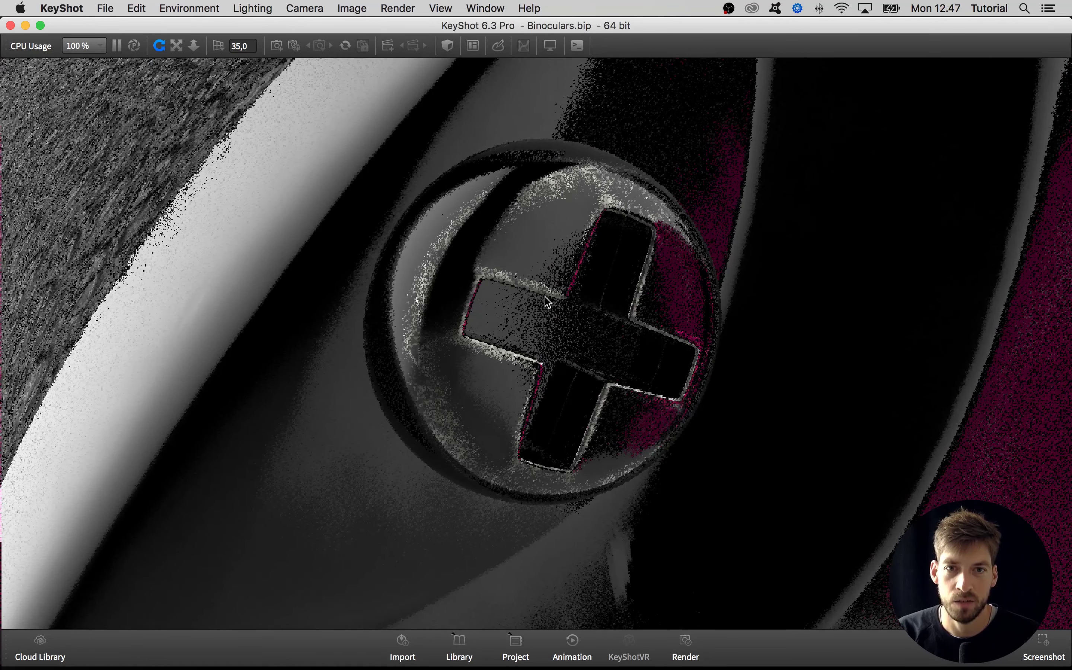
left_click_drag(626, 312, 558, 268)
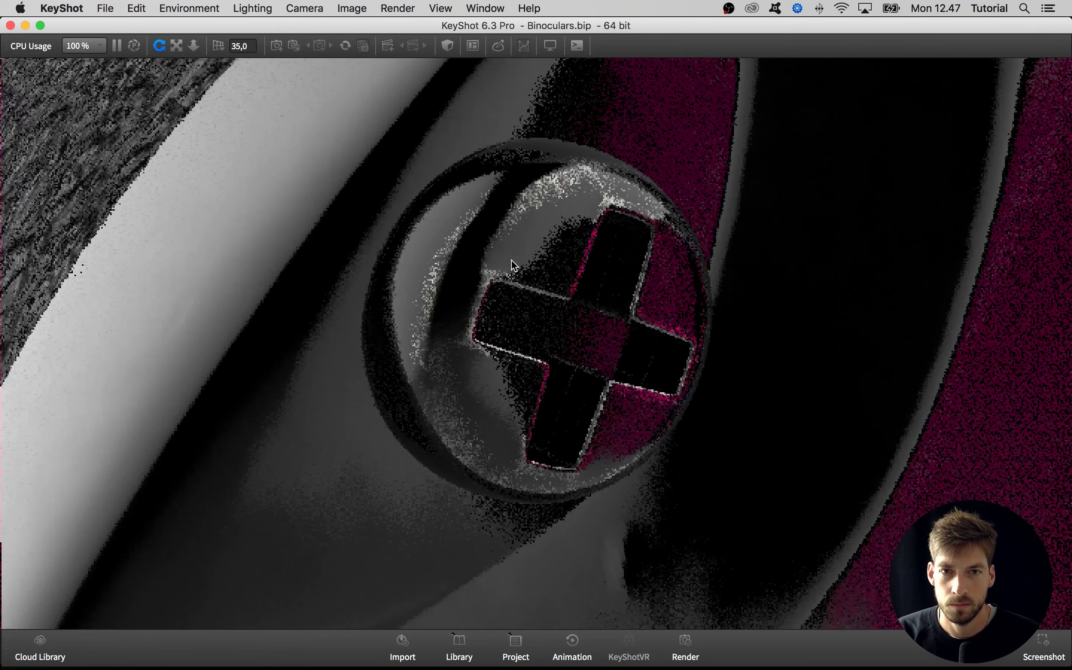
scroll(513, 265, "down", 15)
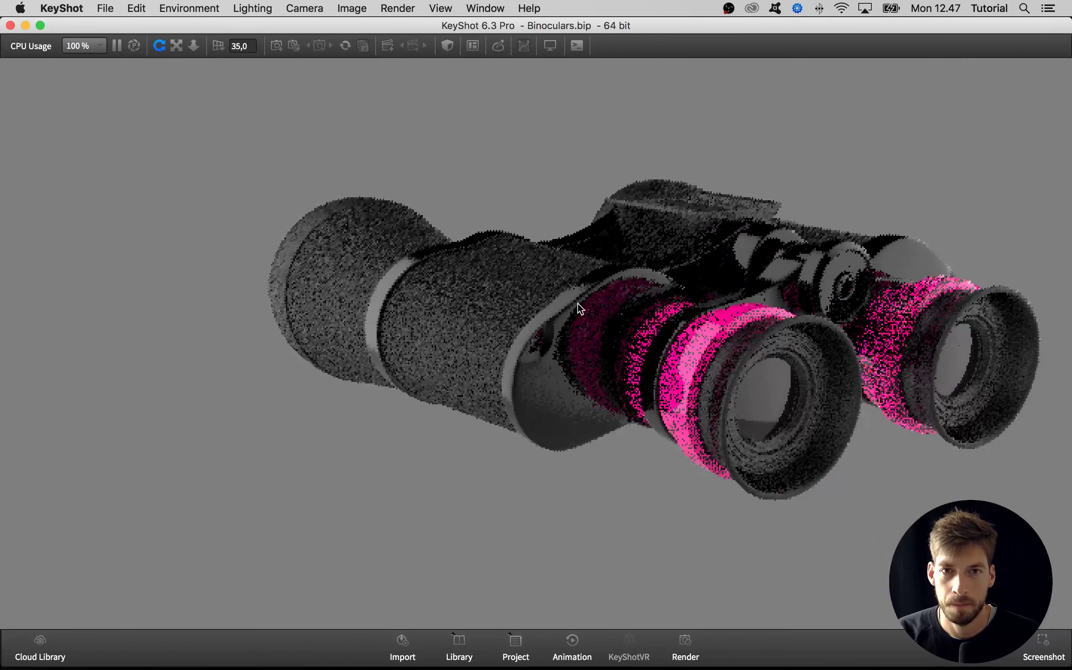
left_click_drag(576, 304, 502, 287)
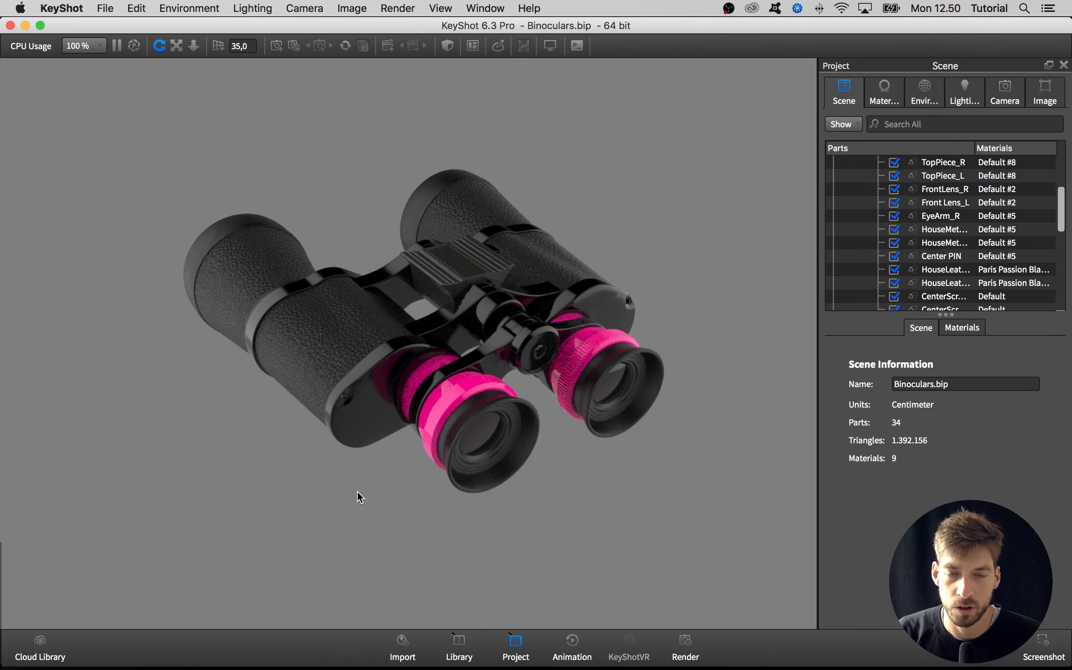
Isolate the CenterScrew_Top part at the hinge between the eyepieces and view it up close
left_click_drag(445, 507, 505, 487)
scroll(542, 501, "up", 3)
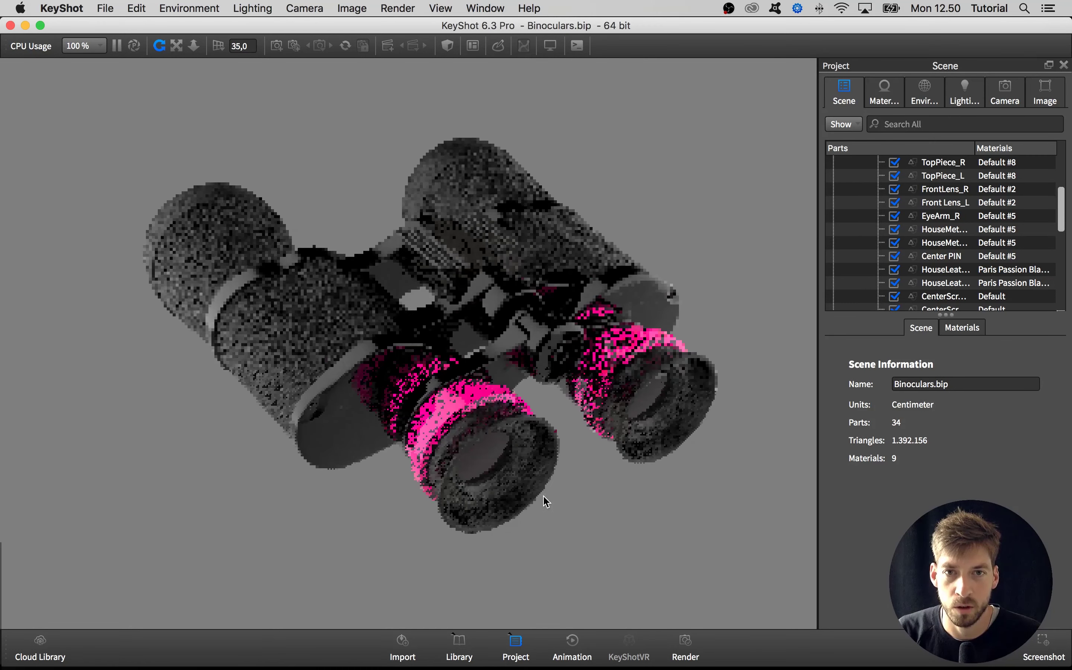
left_click(560, 357)
key("s")
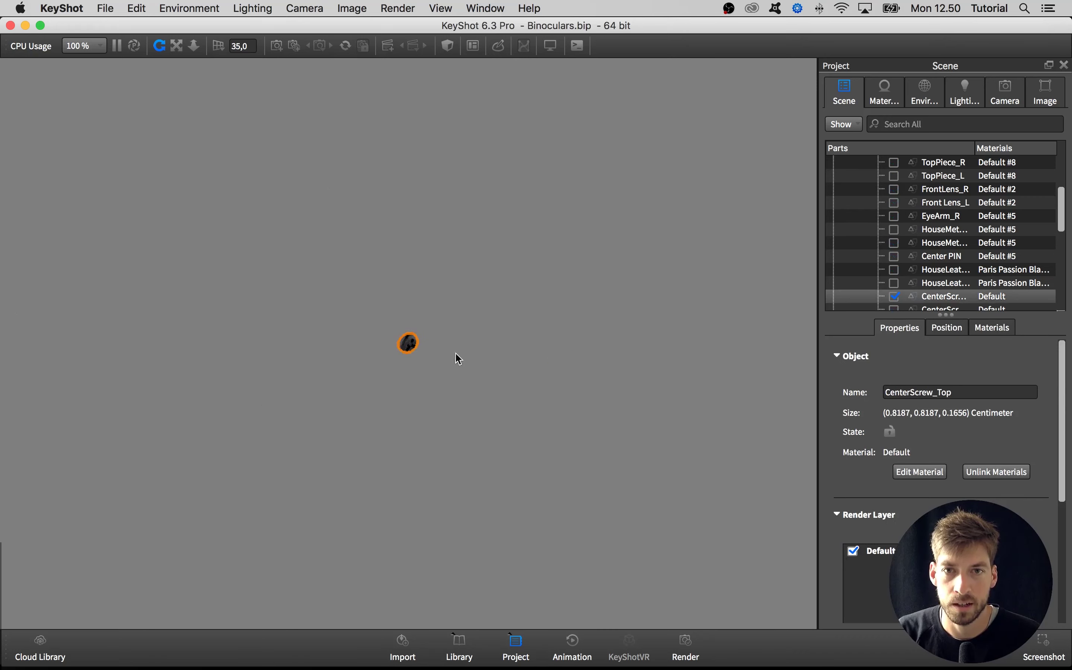
scroll(407, 352, "up", 10)
scroll(406, 349, "up", 6)
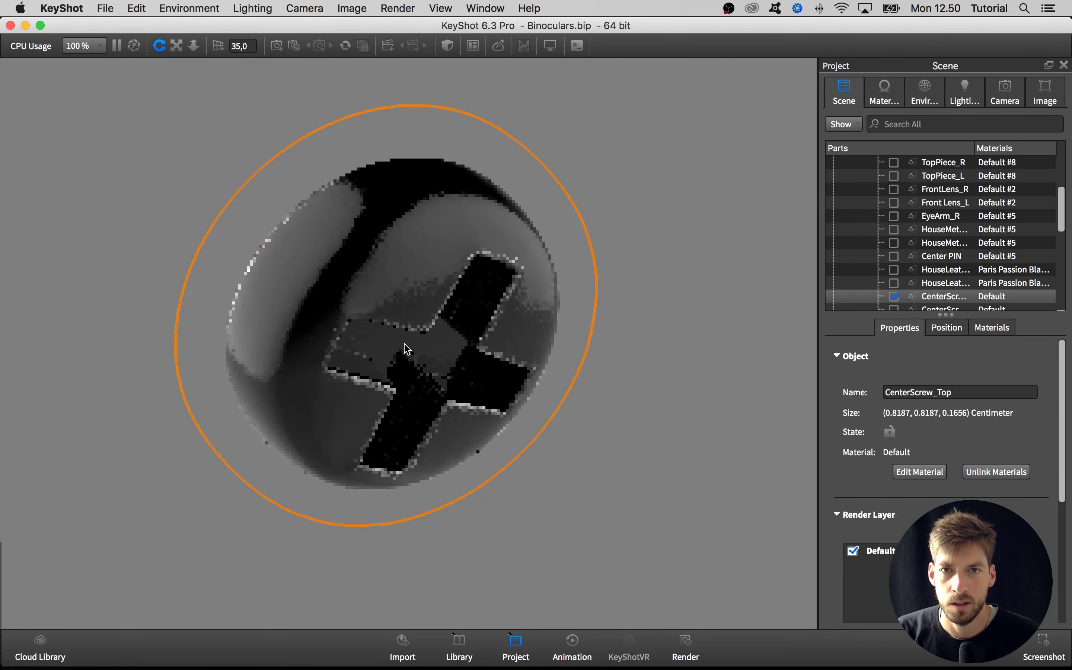
Open the center screw's material graph and narrow the main window so both are visible side by side
double_click(406, 345)
left_click(903, 147)
left_click(426, 25)
key("space")
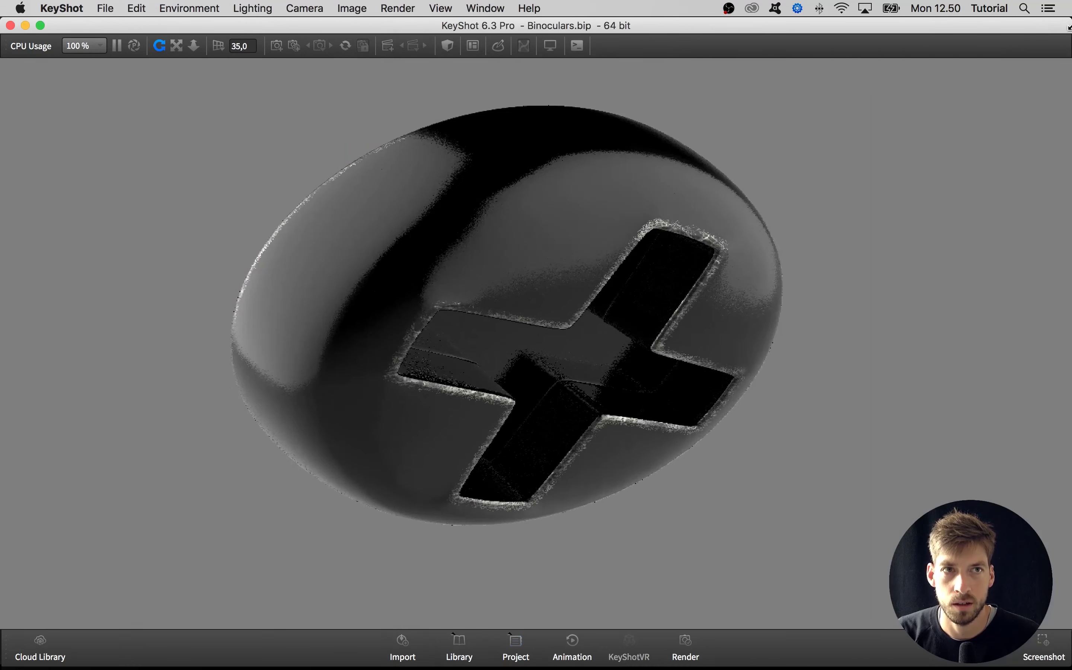
left_click_drag(1035, 28, 416, 22)
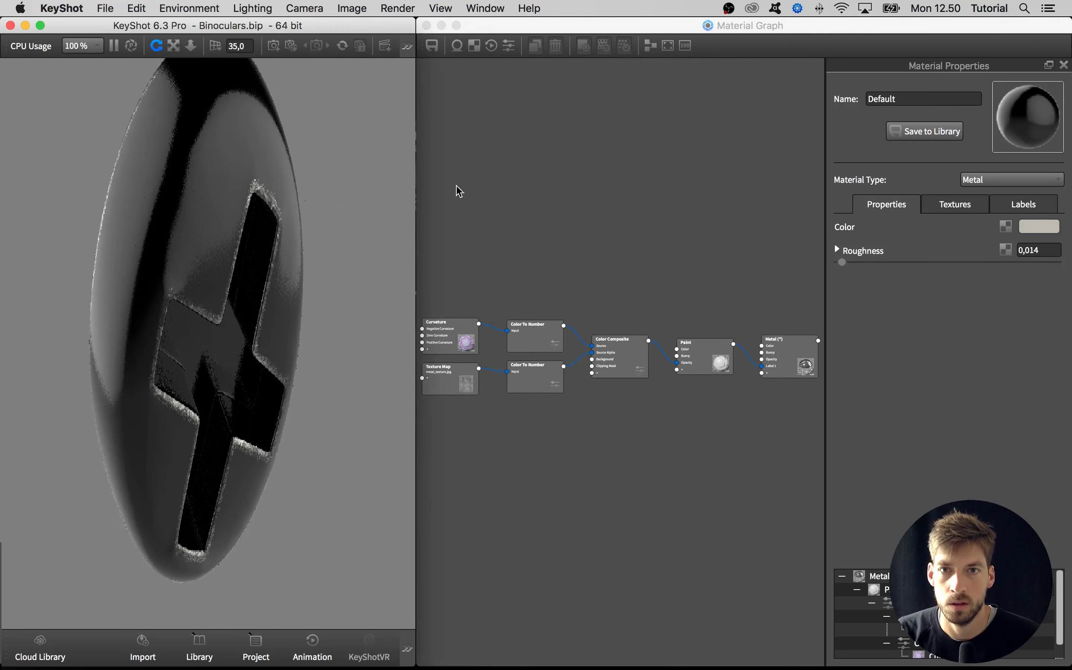
Preview the Curvature node on the center screw and examine its edge mask from several distances
left_click_drag(459, 329, 462, 323)
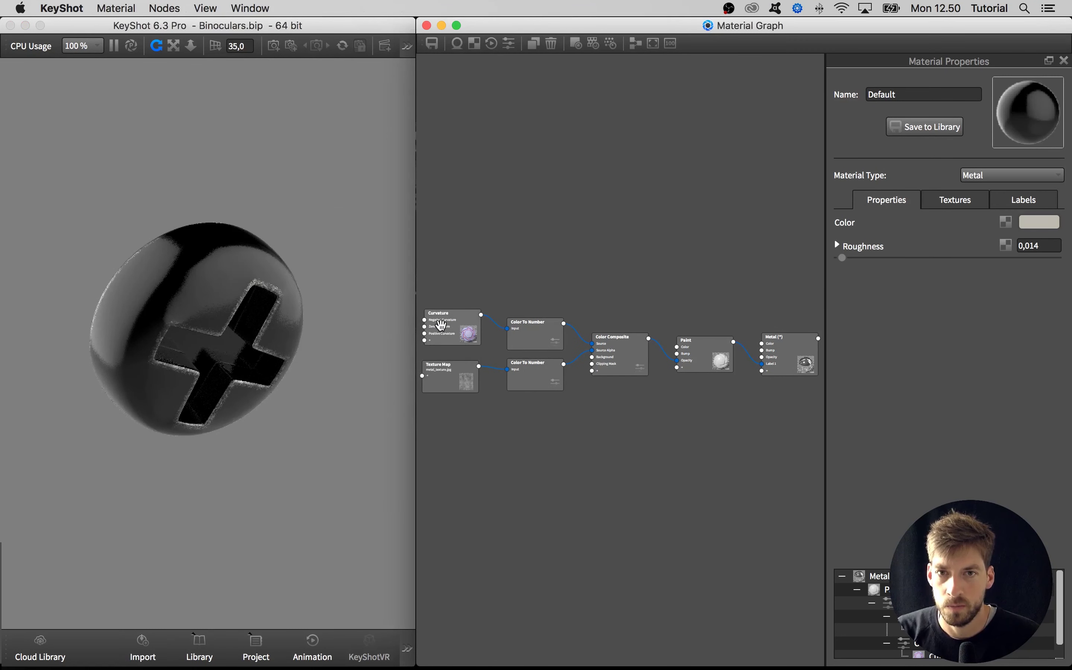
key("c")
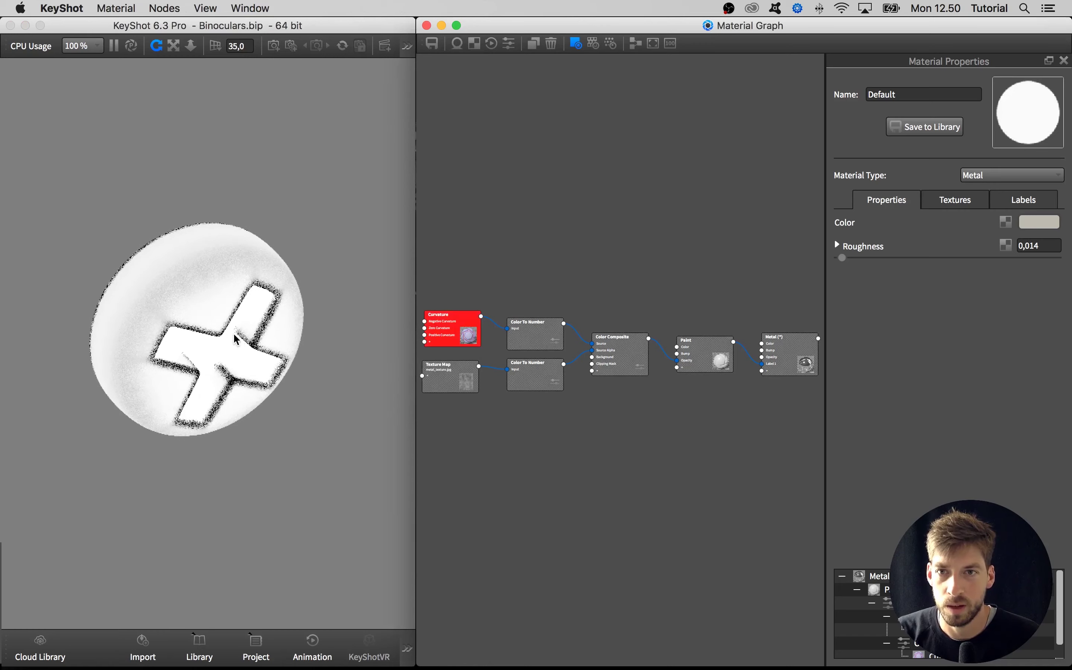
scroll(223, 339, "down", 10)
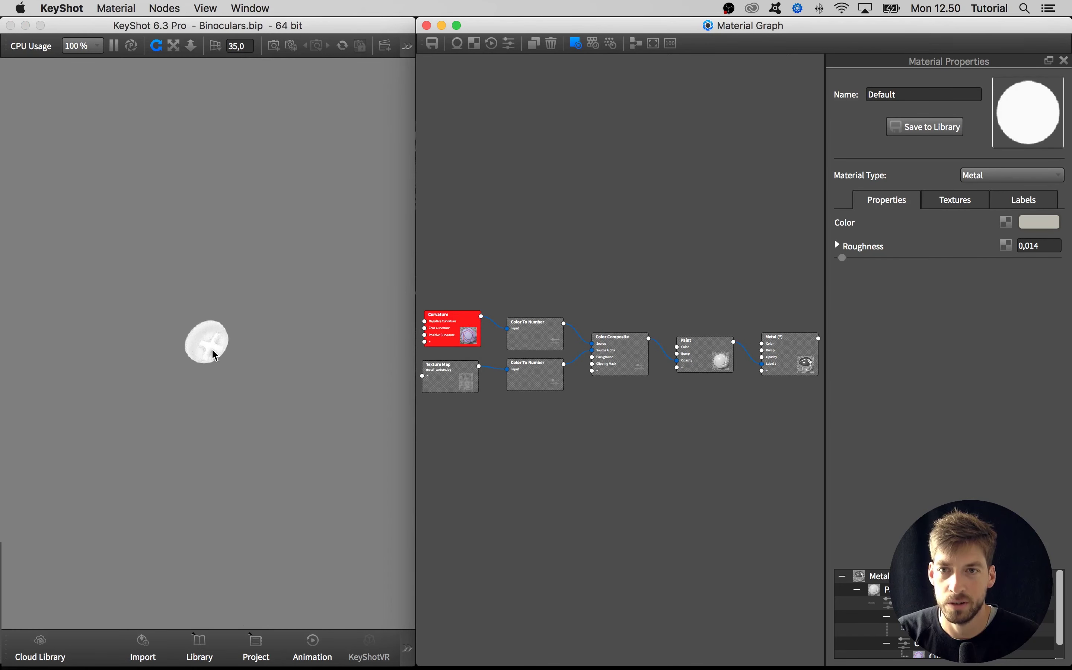
scroll(212, 351, "up", 10)
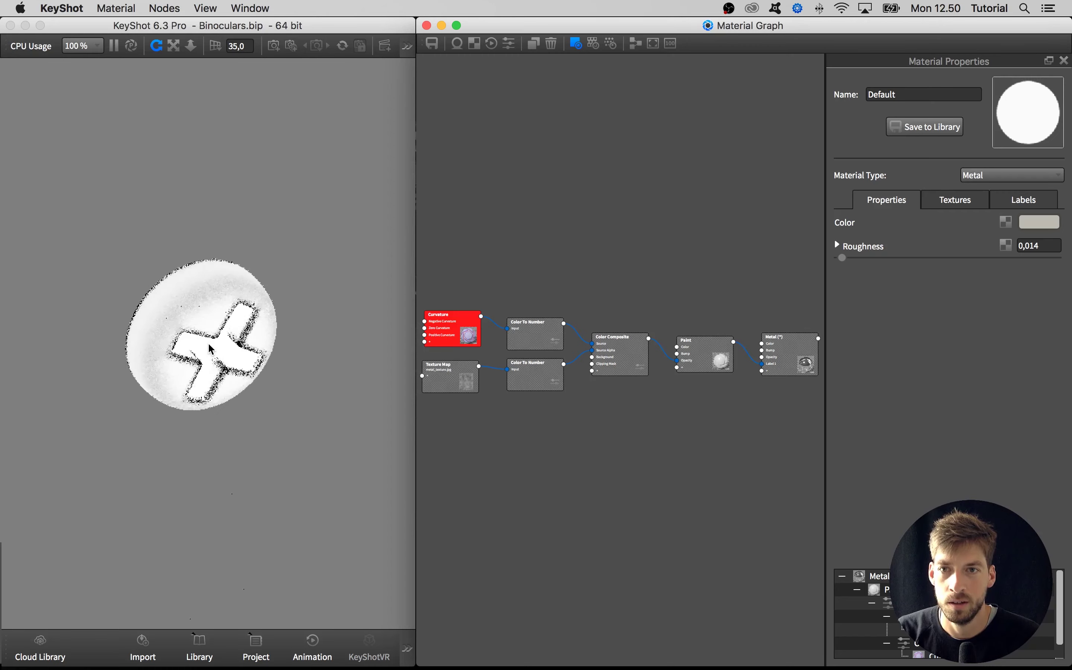
scroll(211, 351, "up", 8)
scroll(251, 379, "down", 4)
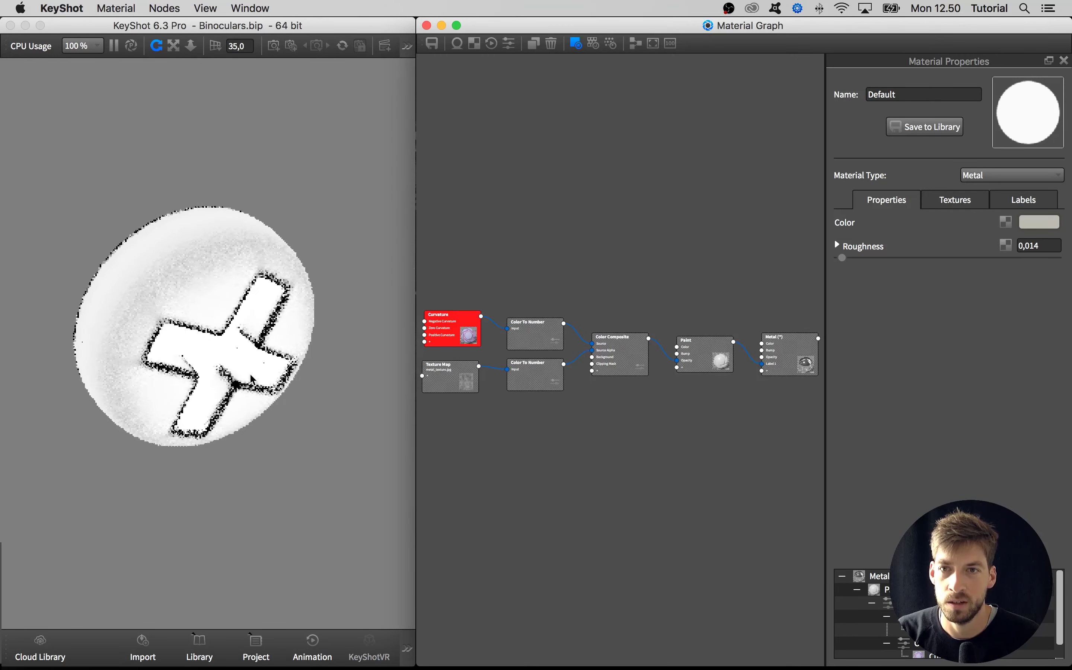
left_click(251, 378)
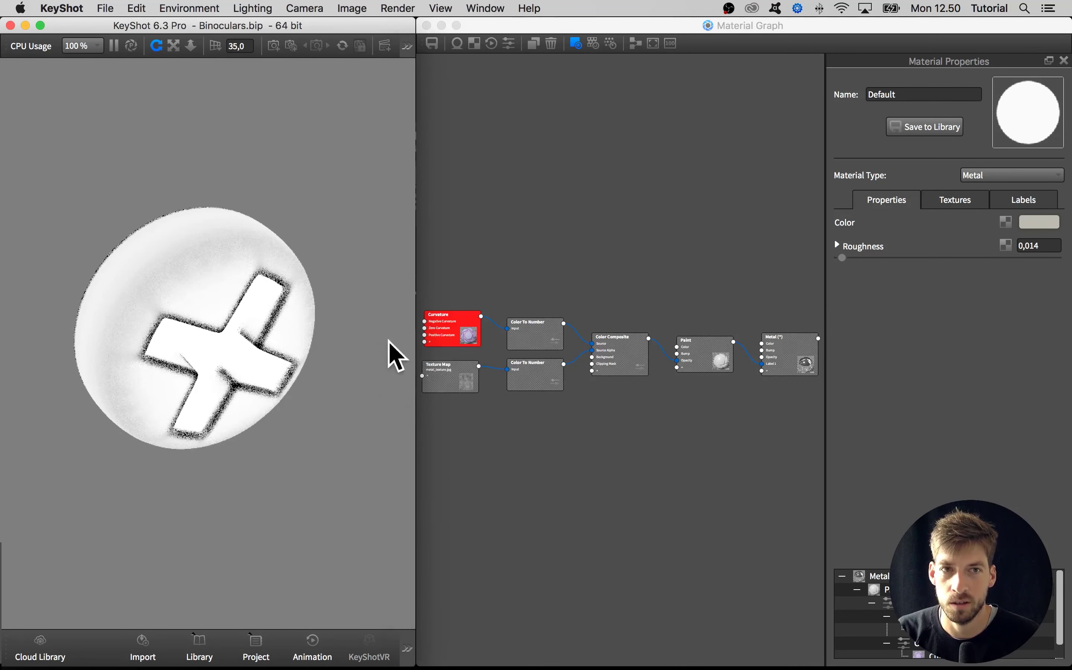
Disable Adaptive Radius on the Curvature node and set its radius to 0,01
left_click(446, 333)
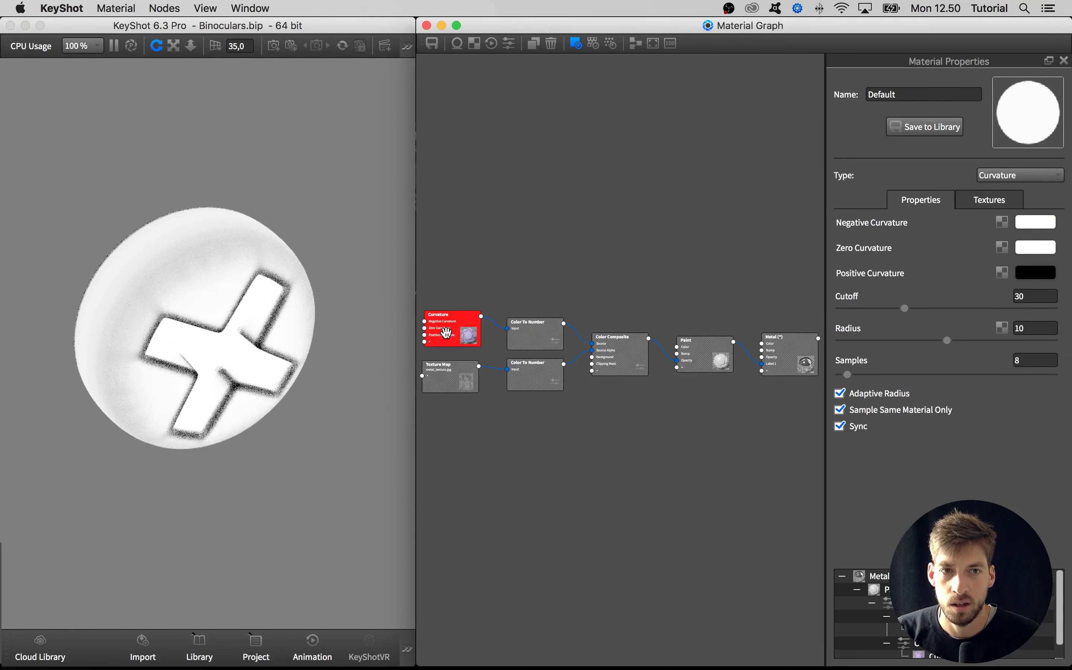
left_click_drag(449, 330, 452, 322)
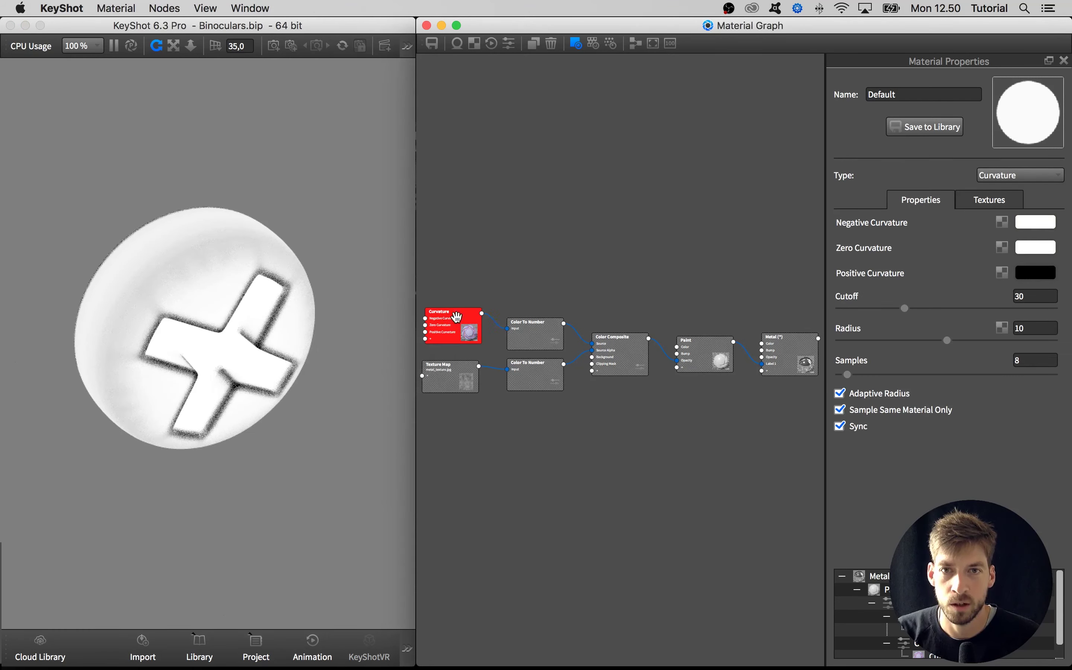
left_click(863, 394)
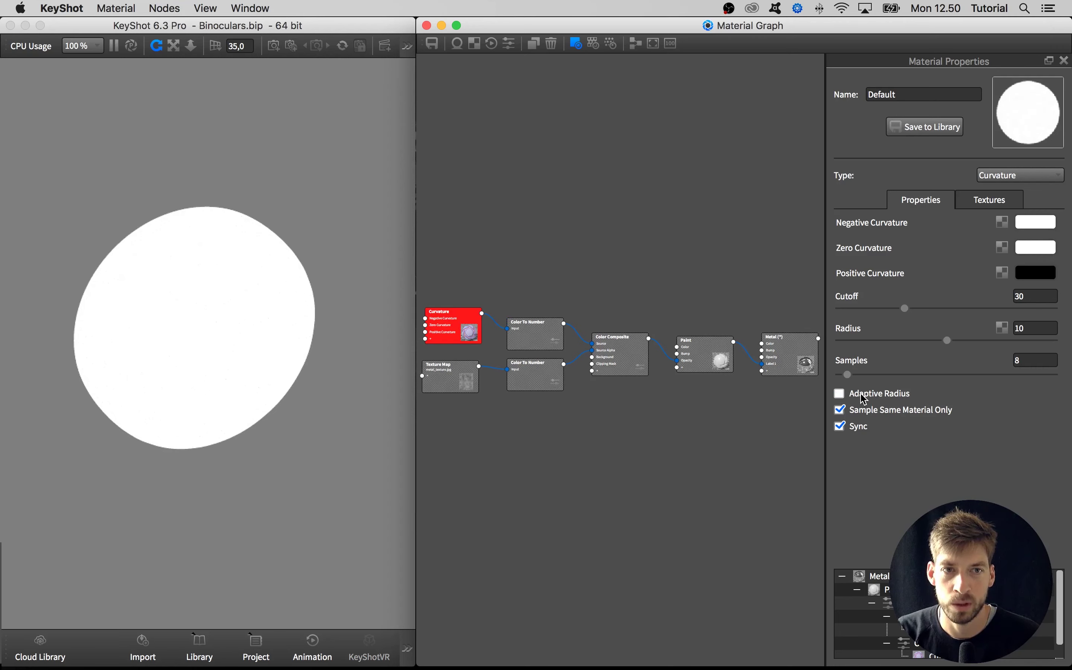
scroll(255, 350, "down", 5)
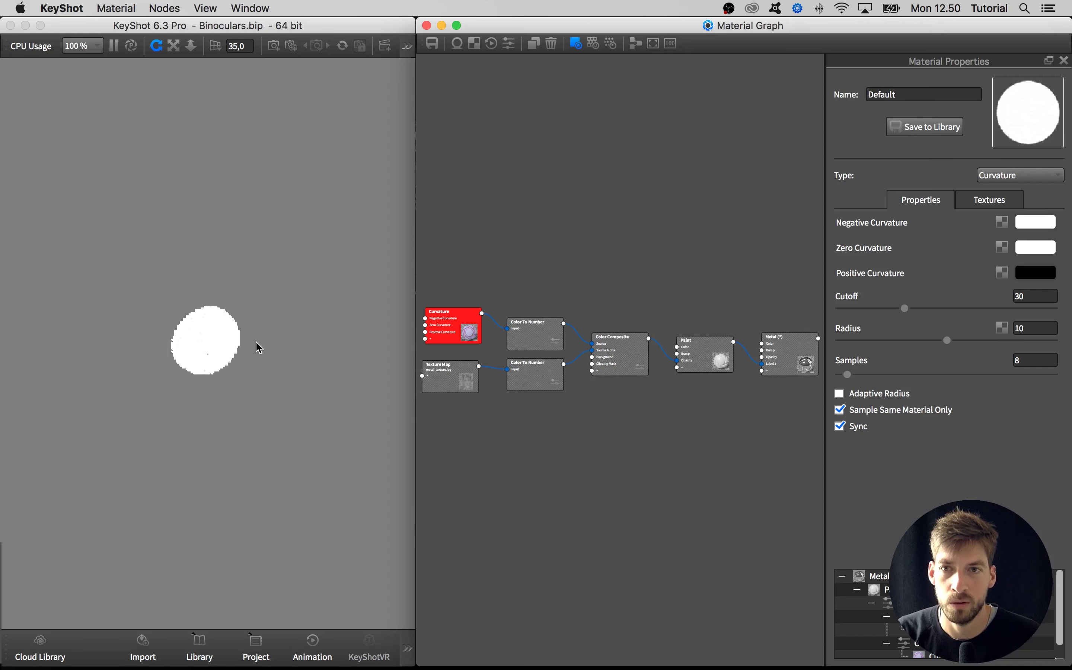
scroll(204, 351, "up", 2)
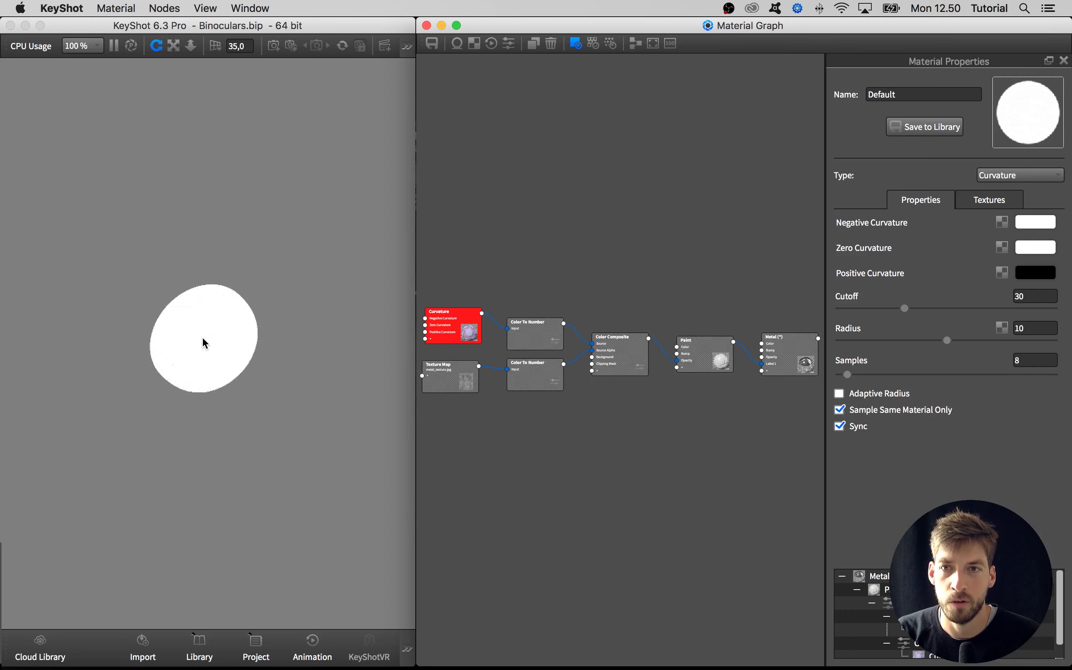
scroll(204, 345, "up", 3)
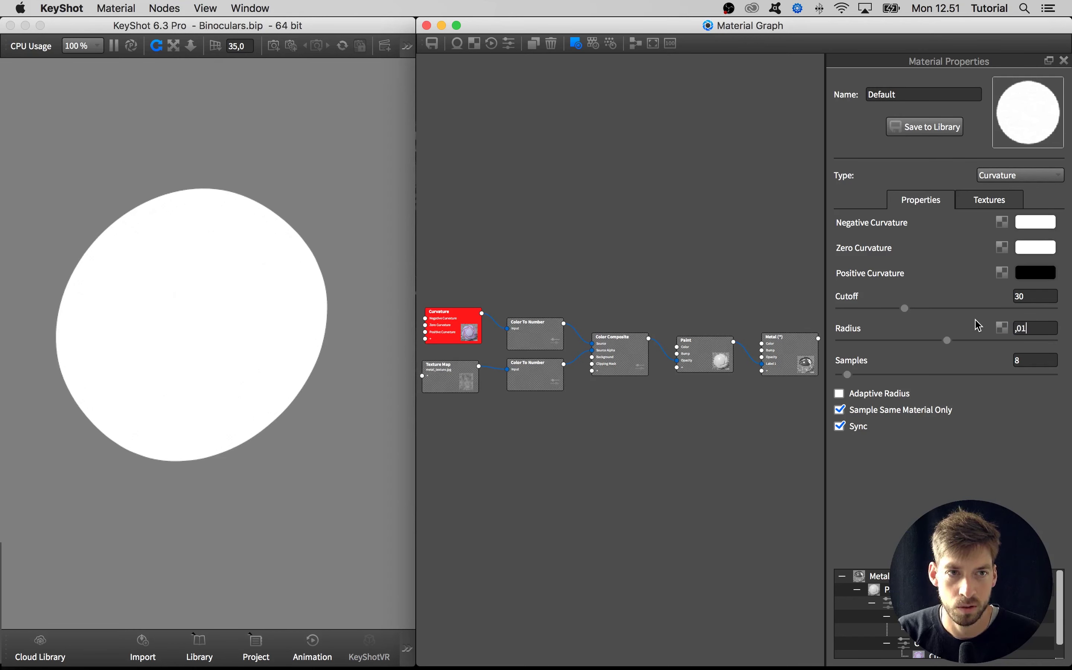
key("Return")
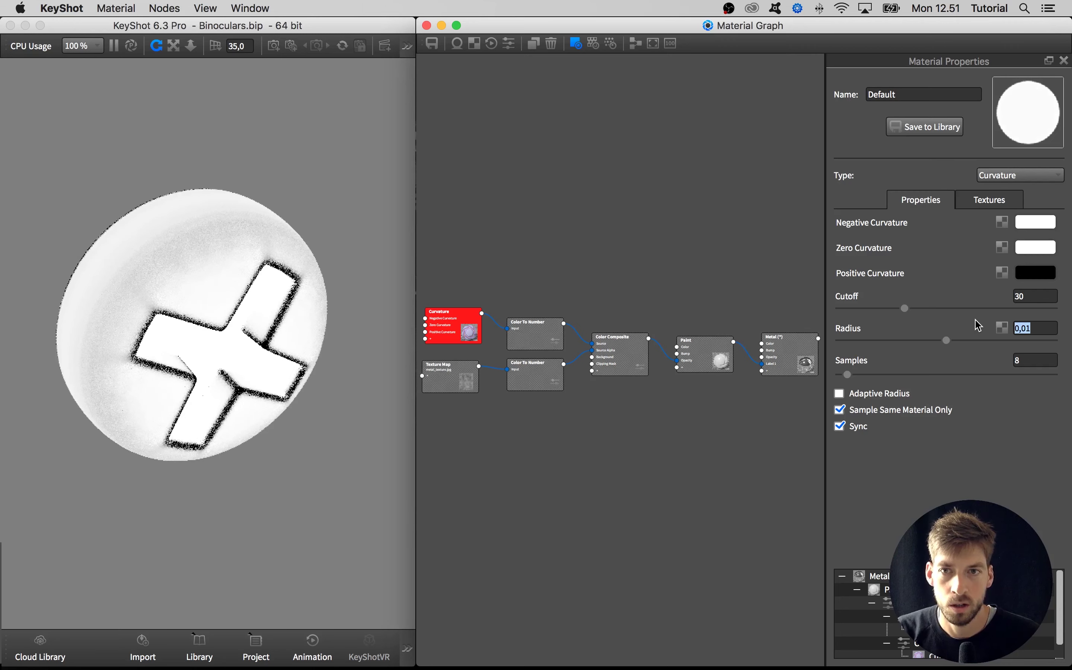
End the Curvature preview and examine the worn paint on the center screw from several distances
left_click_drag(464, 333, 463, 333)
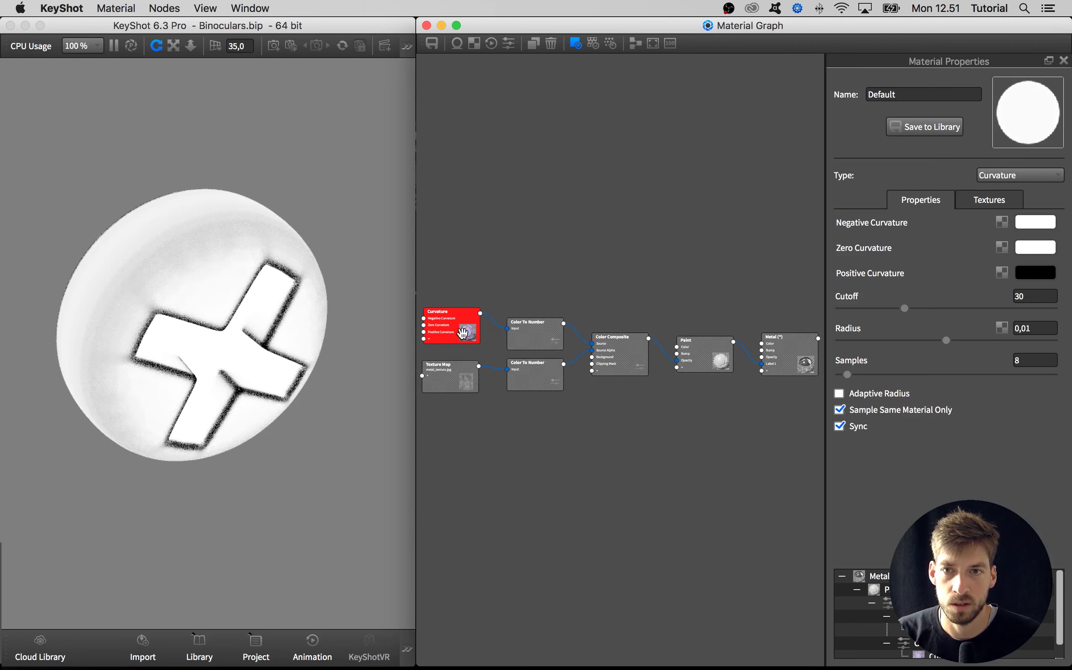
key("c")
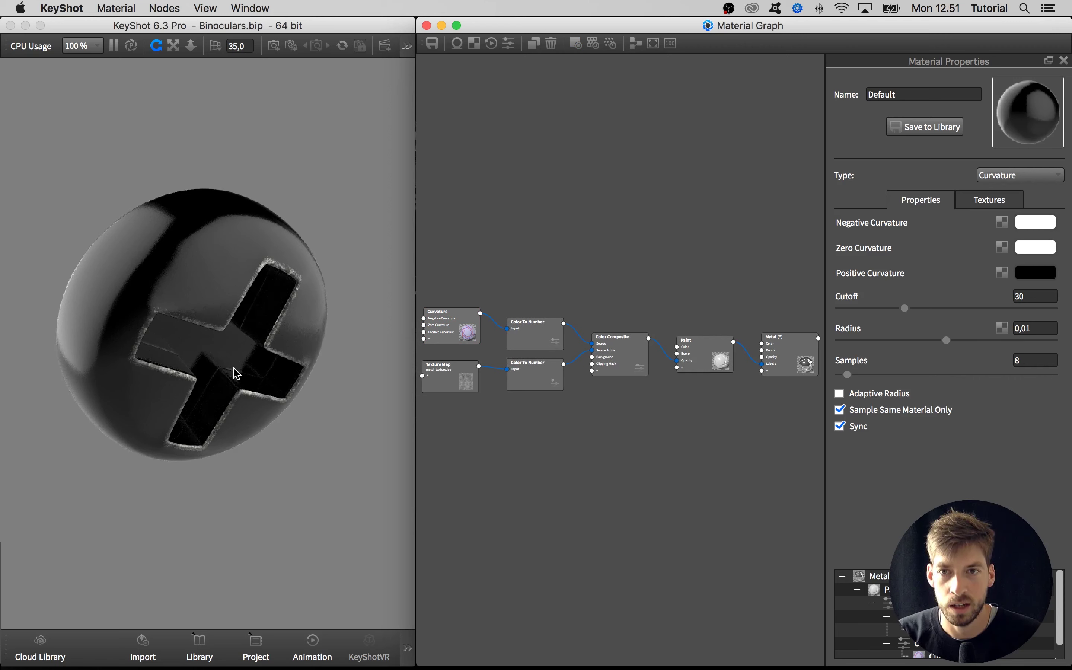
scroll(212, 375, "down", 10)
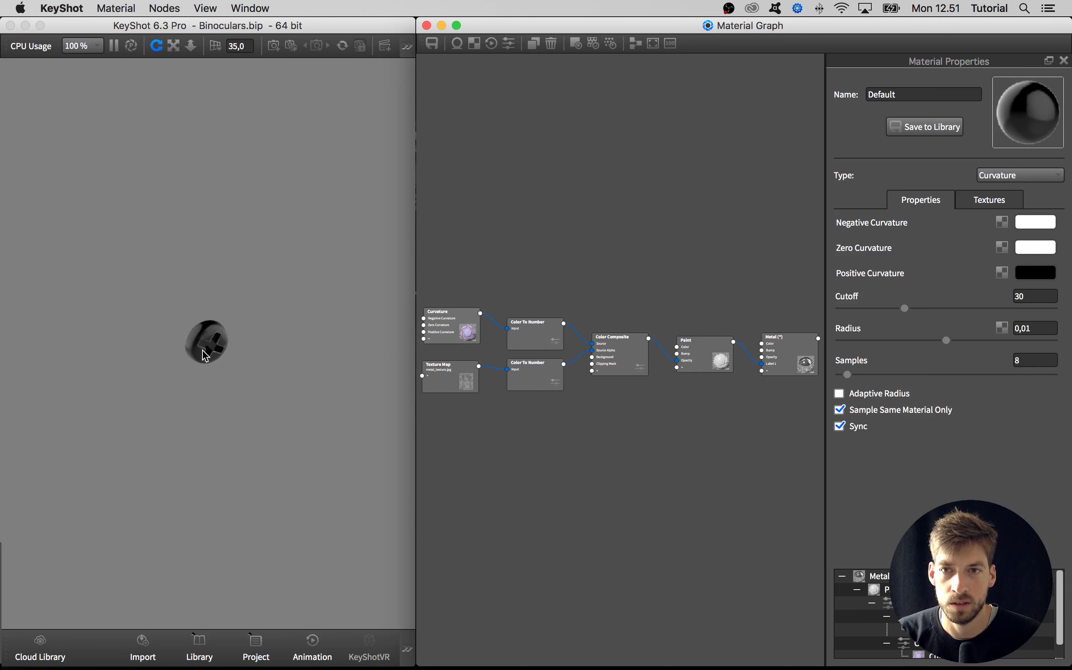
scroll(205, 354, "down", 3)
scroll(208, 349, "up", 3)
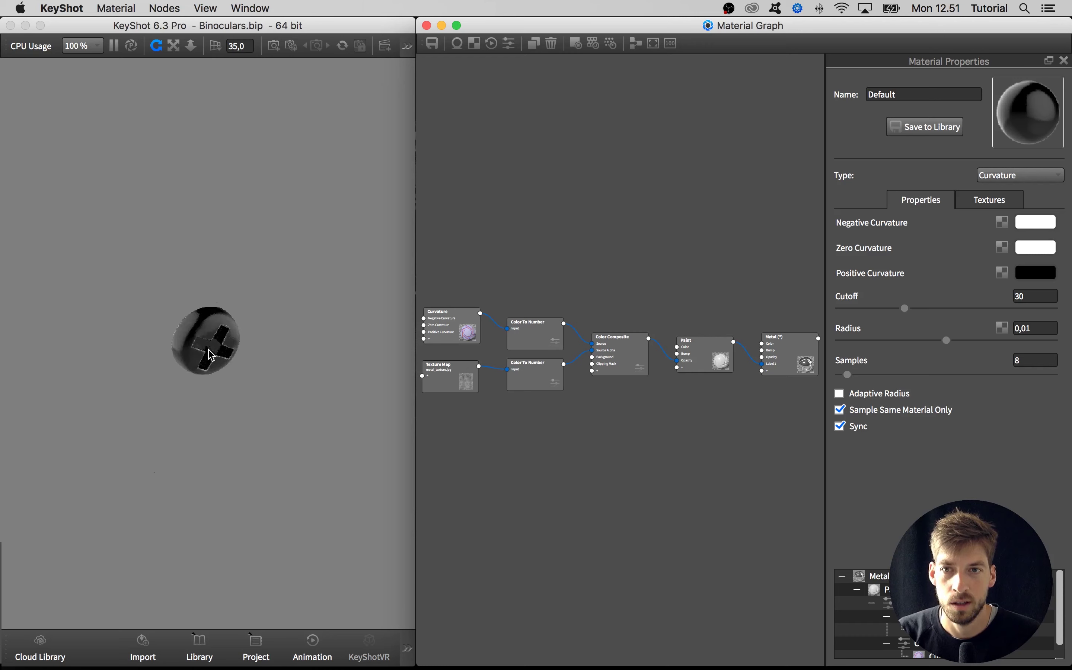
scroll(212, 355, "up", 5)
scroll(214, 356, "up", 3)
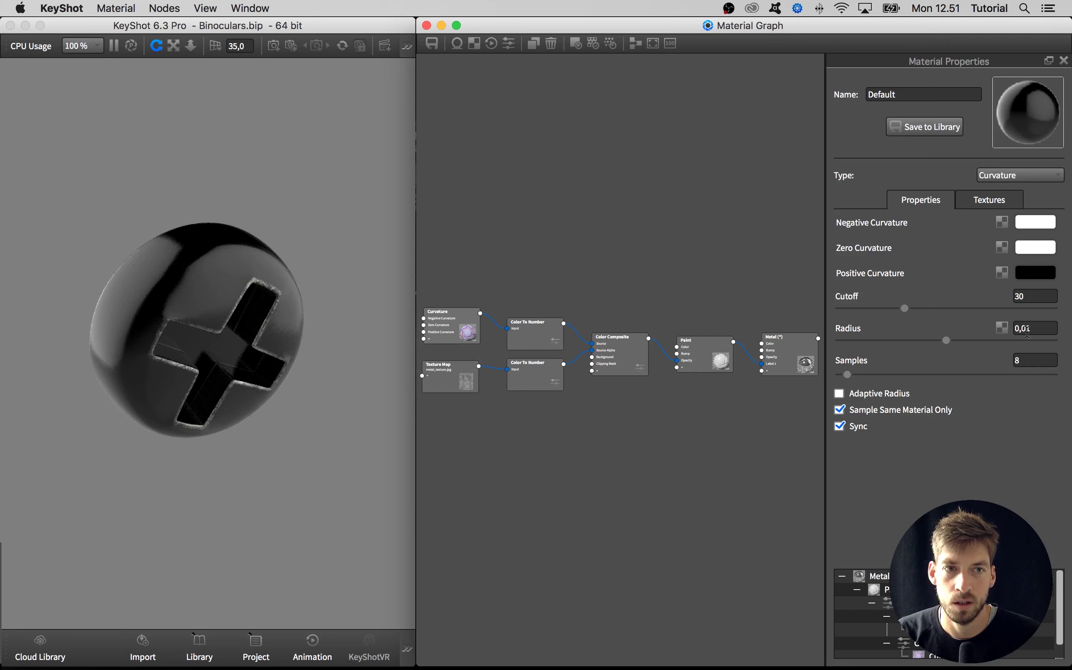
scroll(397, 433, "down", 3)
Show all parts of the binoculars around the isolated center screw
right_click(372, 427)
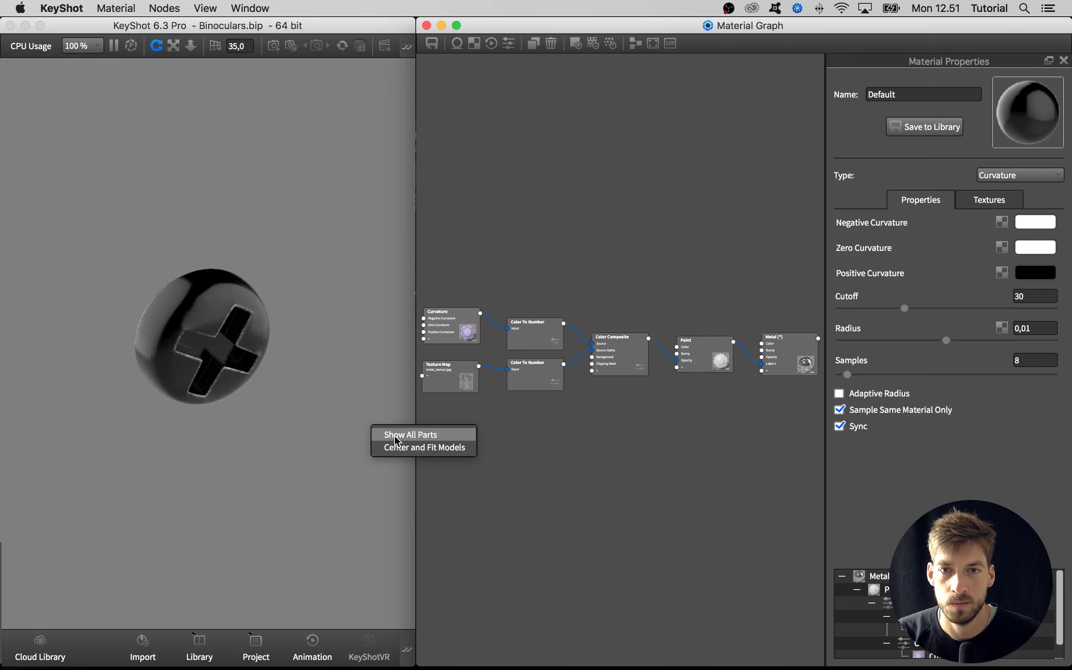
left_click(385, 447)
scroll(299, 421, "down", 10)
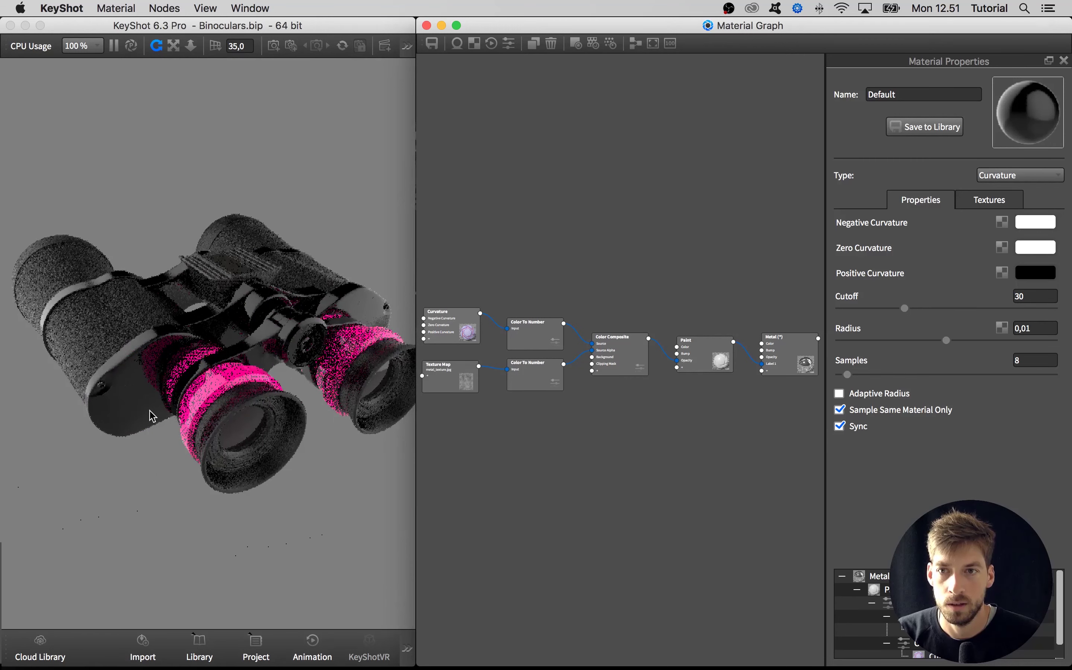
Isolate the screw on the binocular housing and examine its worn paint up close
left_click(103, 387)
key("s")
scroll(92, 389, "up", 5)
middle_click_drag(88, 388, 254, 364)
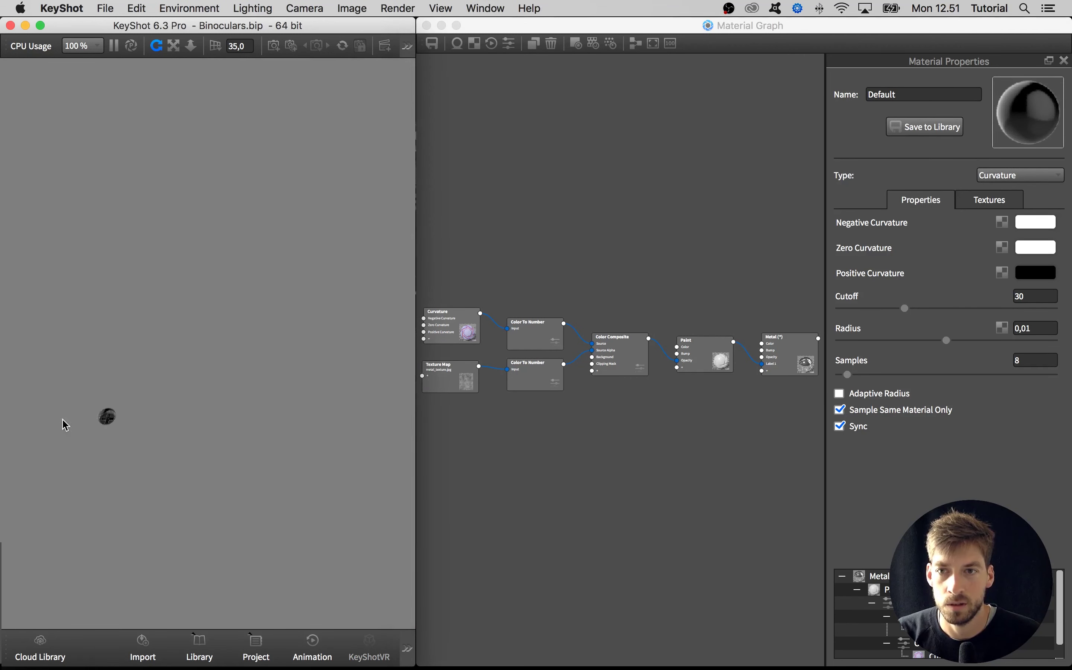
left_click(105, 421, "ctrl+alt")
scroll(208, 345, "up", 5)
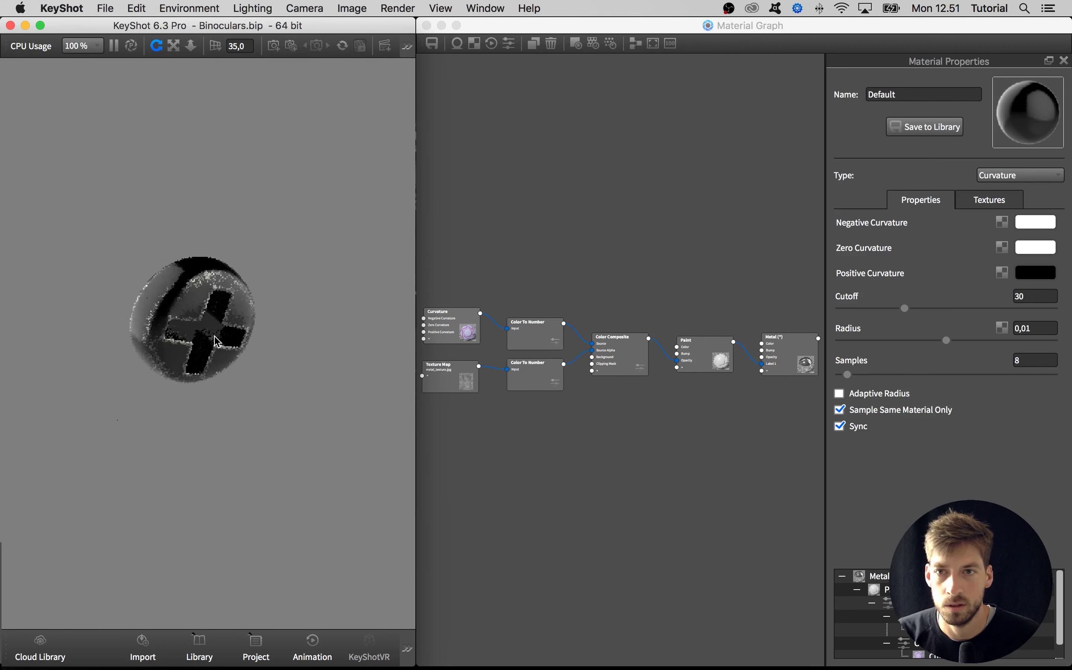
scroll(216, 341, "up", 3)
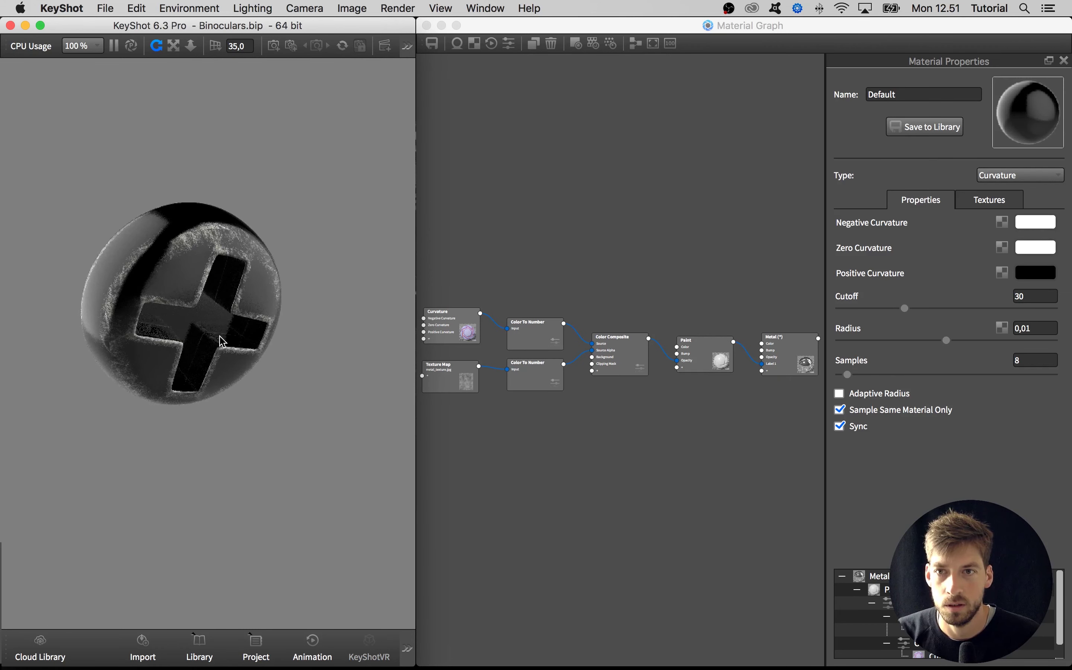
Preview the curvature mask on the housing screw, raise the Curvature cutoff to 71,2, and end the preview
key("space")
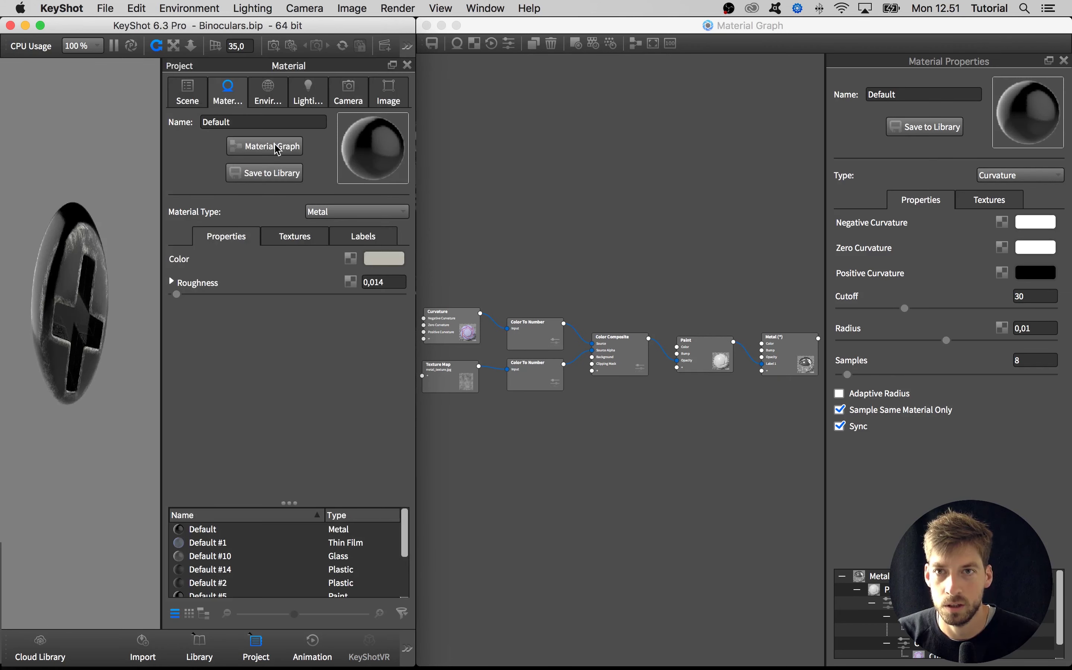
left_click(474, 329)
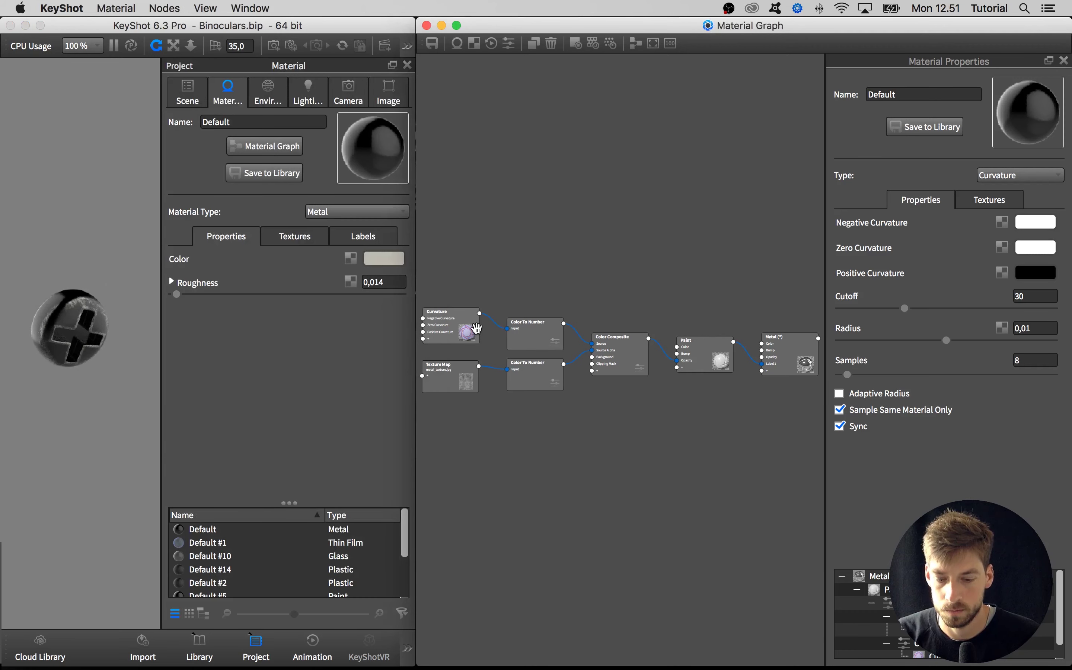
left_click(476, 327)
left_click(530, 334)
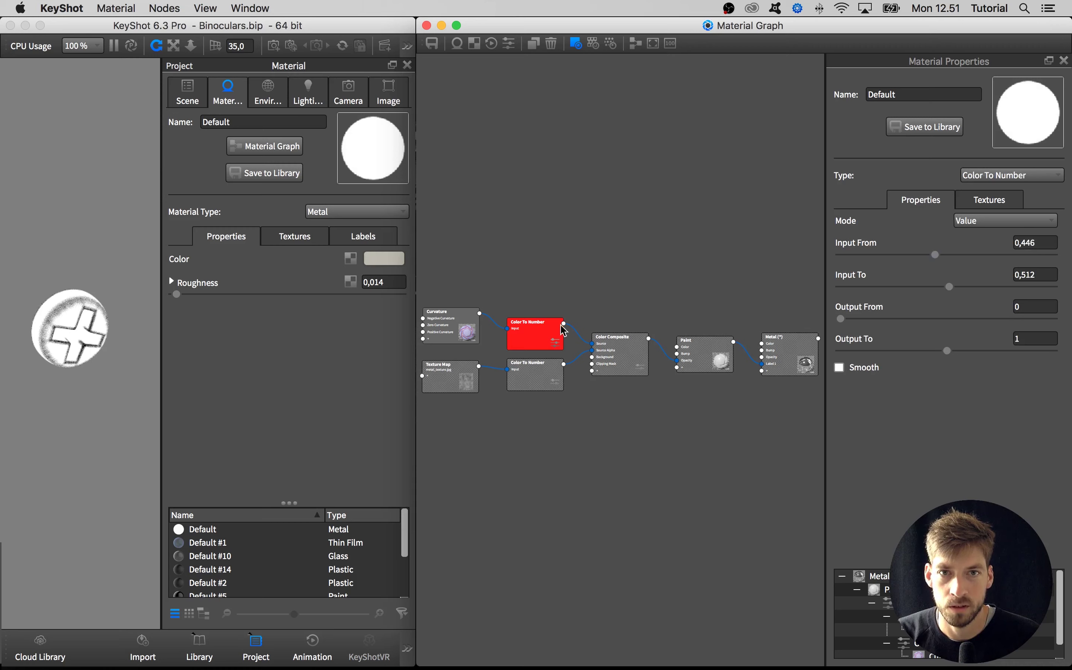
left_click(463, 329)
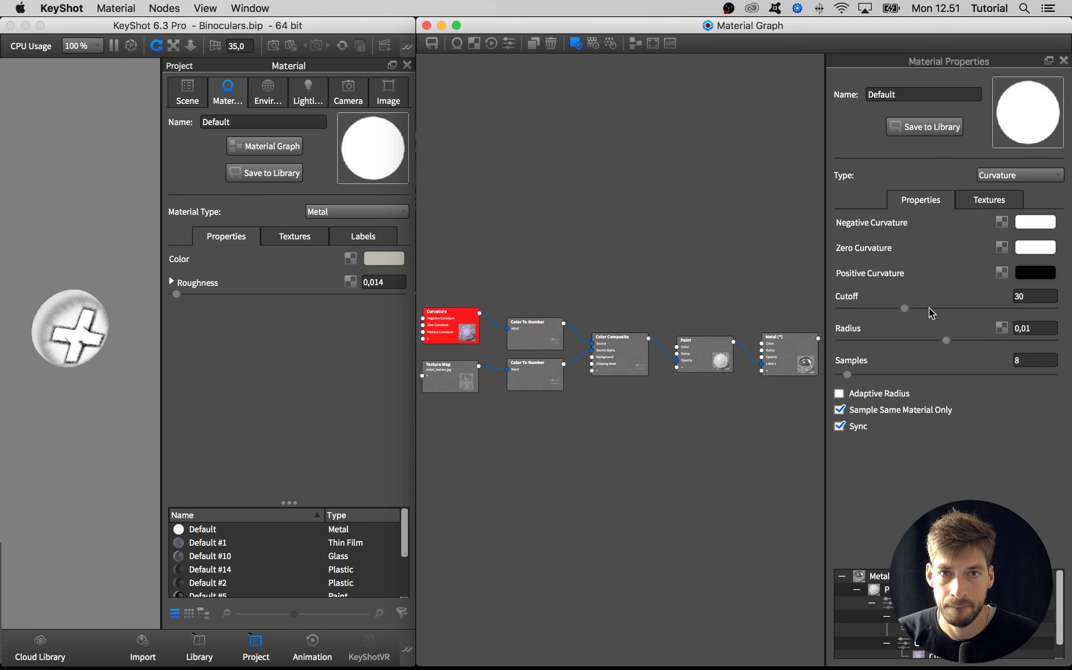
left_click_drag(930, 309, 992, 312)
left_click(549, 307)
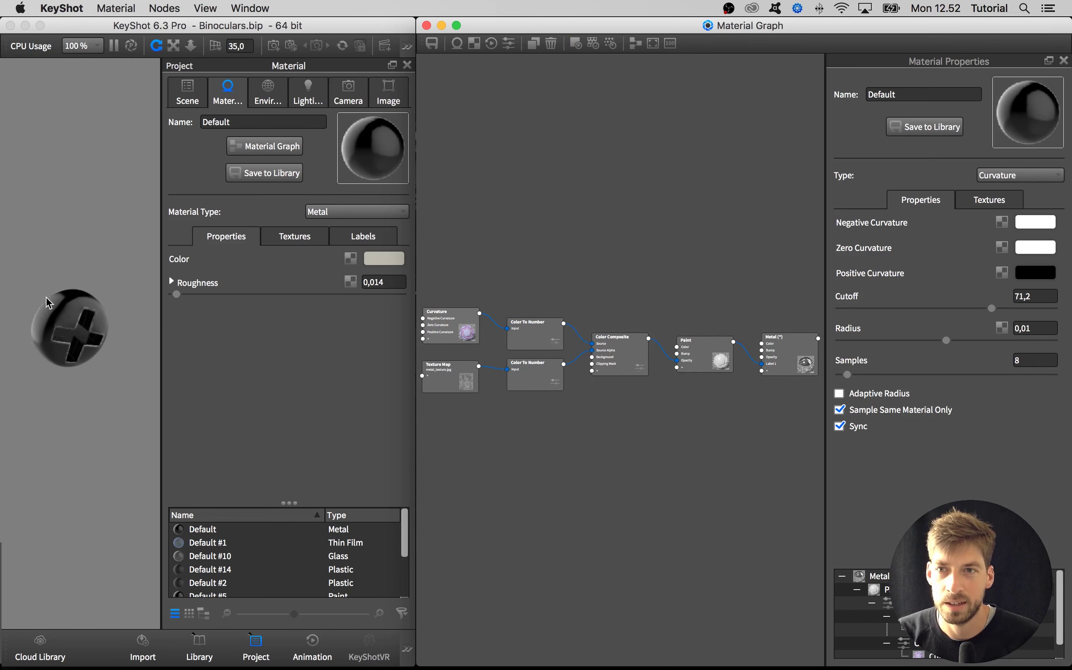
Show all parts of the binoculars and close the material graph
left_click(408, 65)
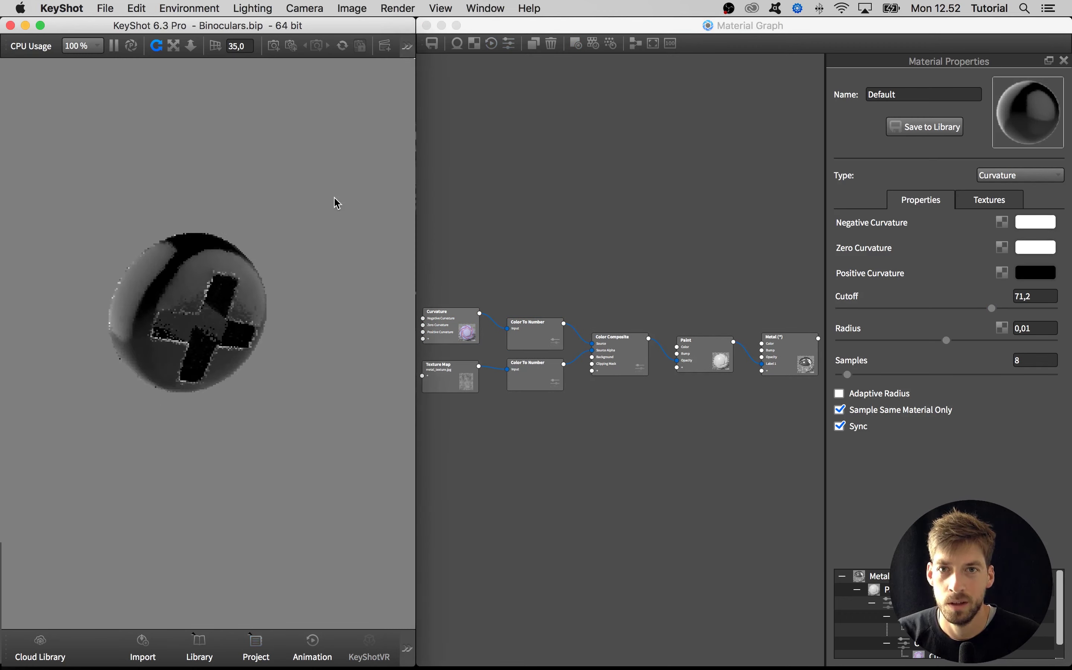
right_click(336, 197)
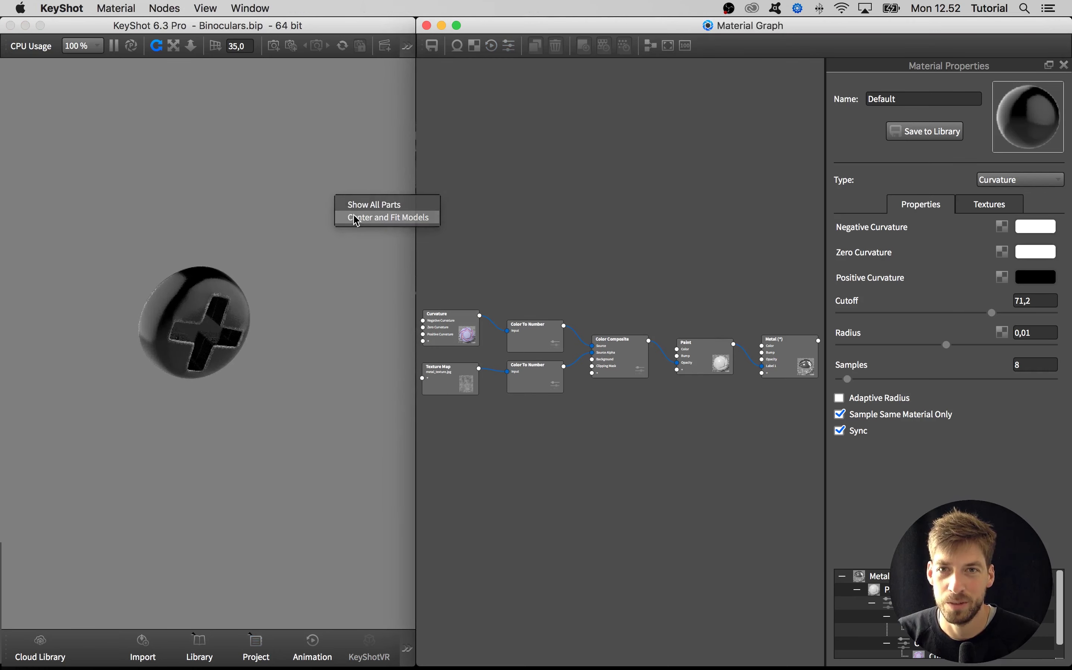
left_click(356, 217)
right_click(352, 216)
left_click(368, 227)
left_click(426, 26)
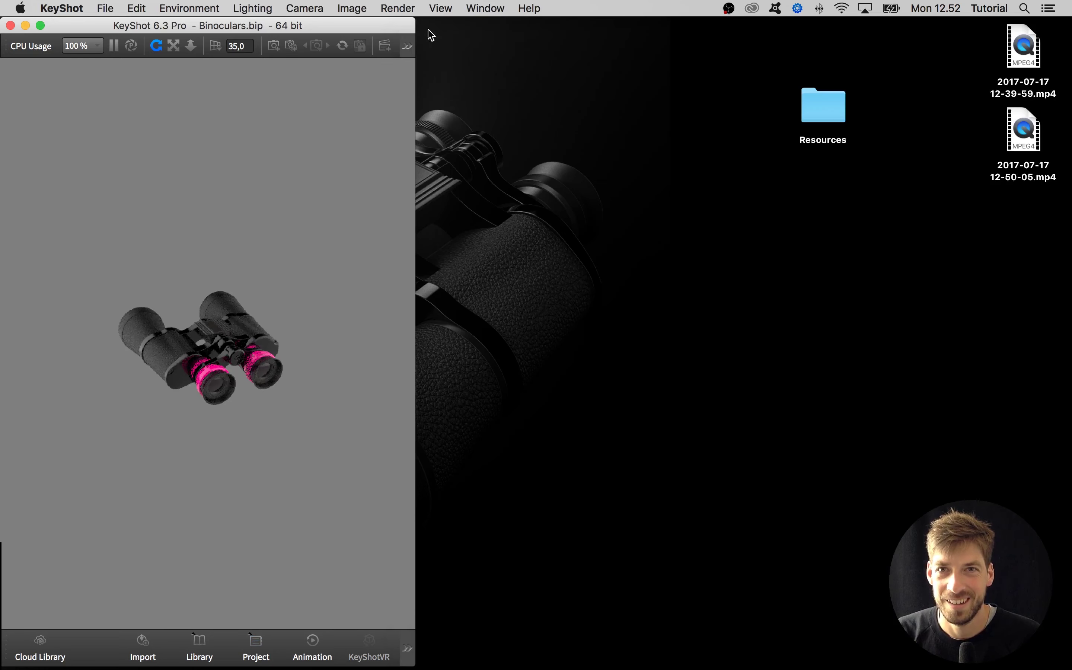